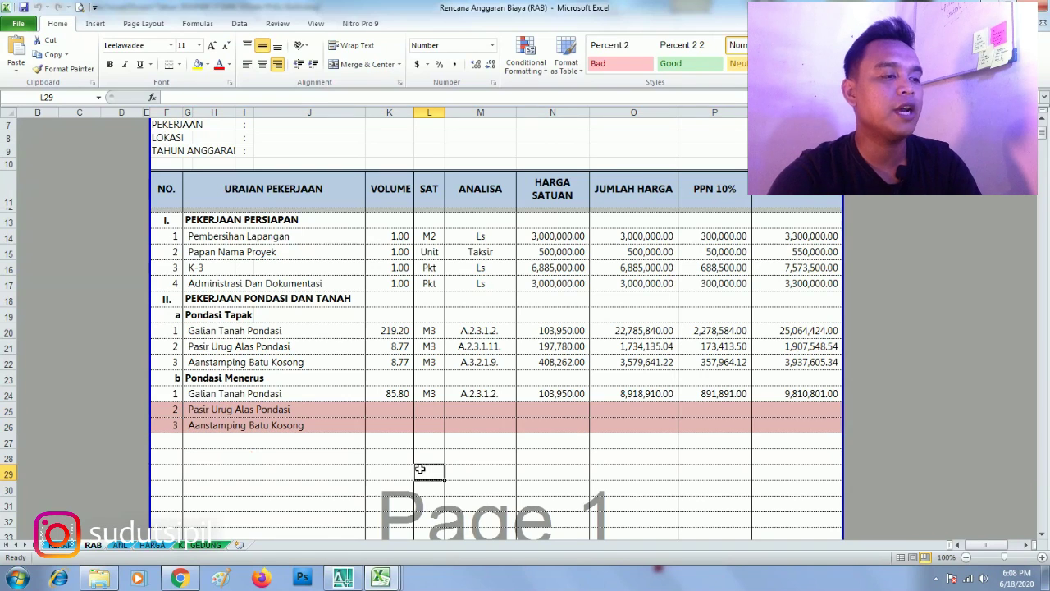
Examine the highlighted Pasir Urug Alas Pondasi and Aanstamping Batu Kosong rows under Pondasi Menerus for missing entries.
drag(171, 416, 777, 422)
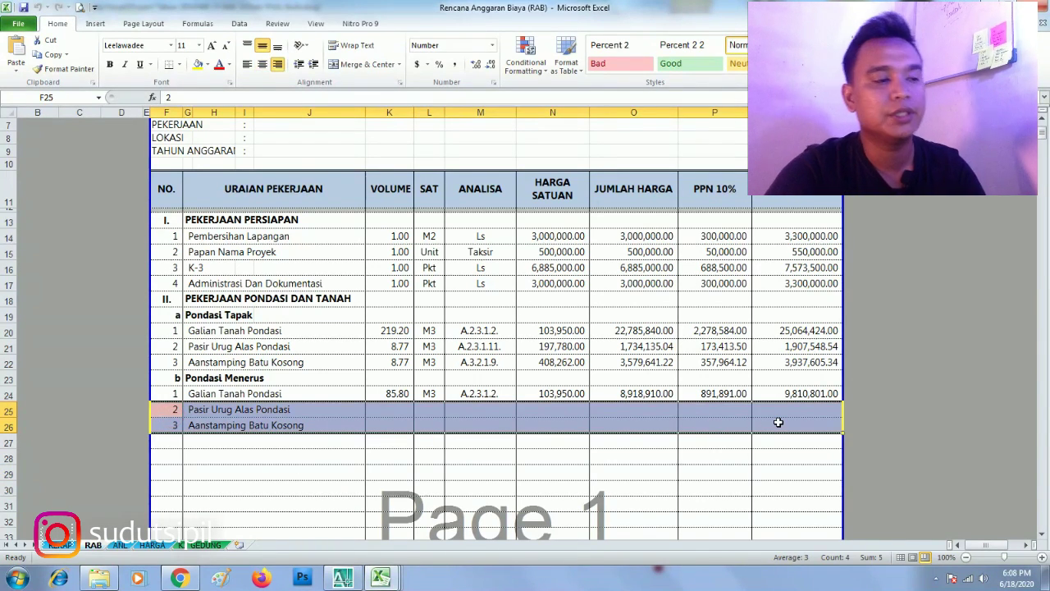
click(187, 456)
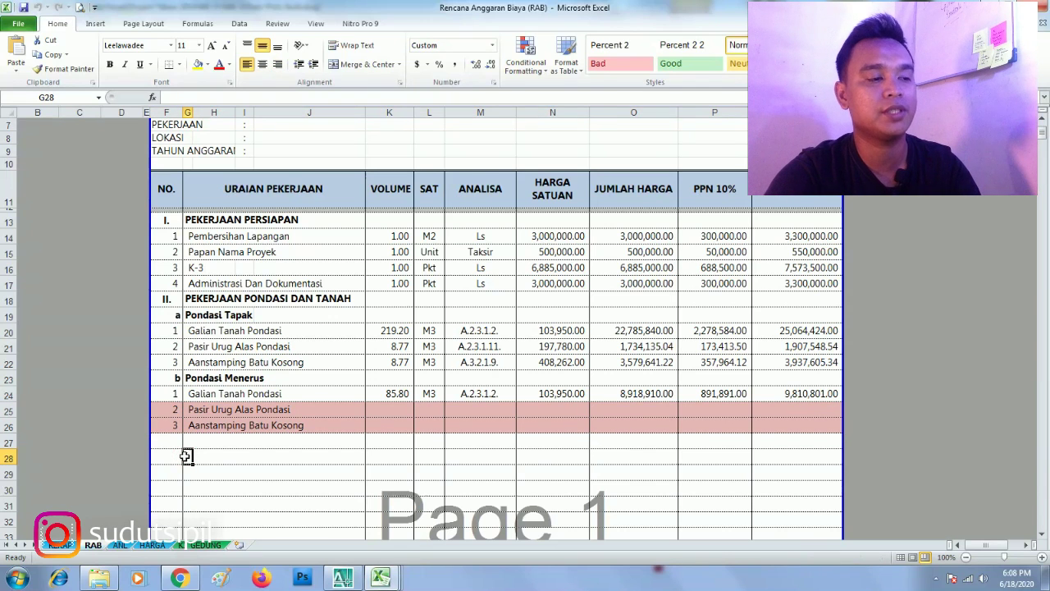
drag(180, 414, 795, 420)
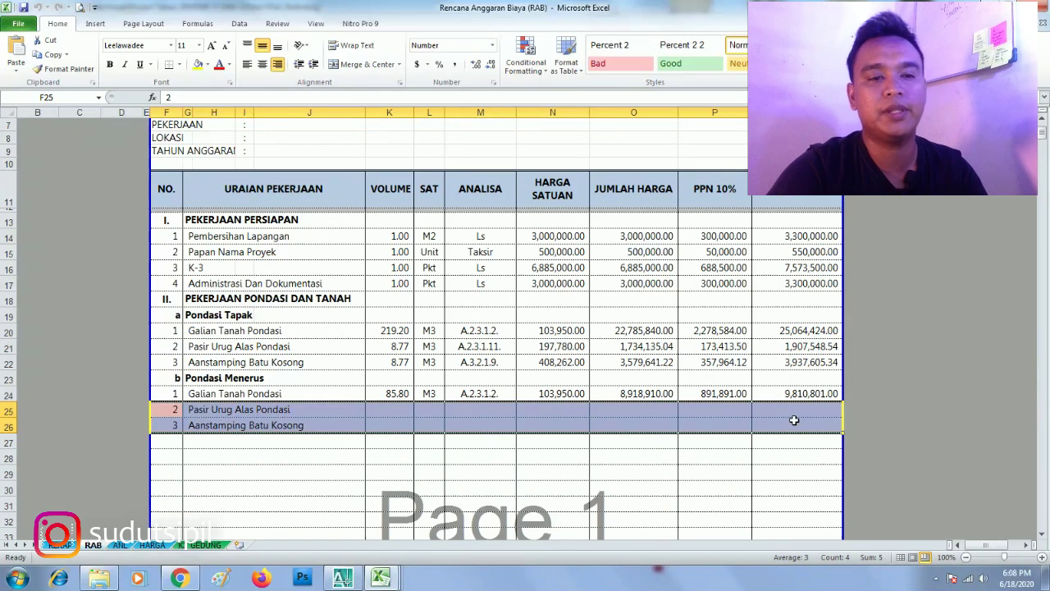
click(437, 458)
drag(175, 410, 797, 426)
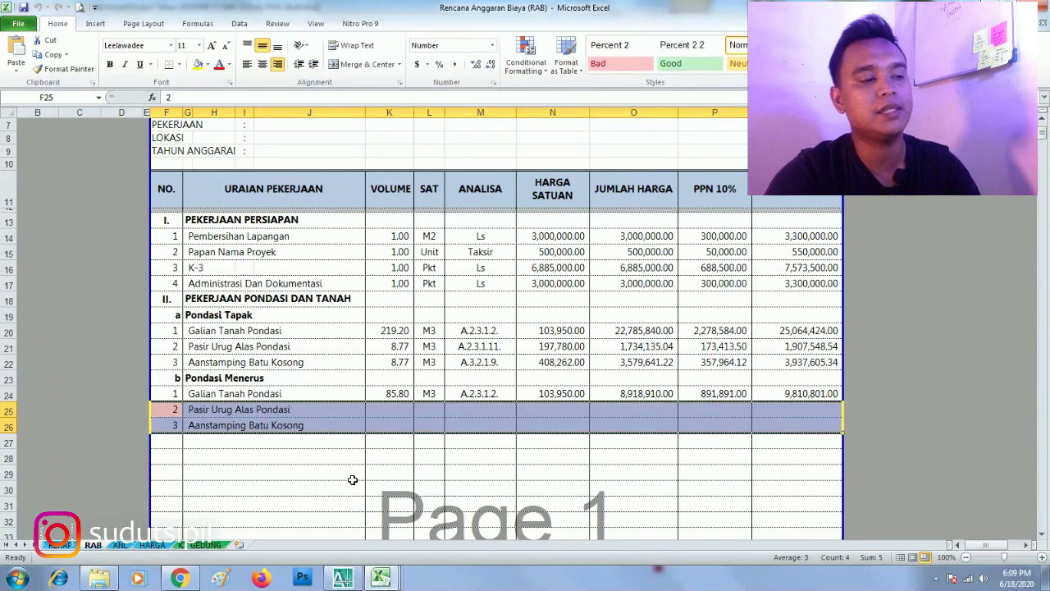
click(421, 457)
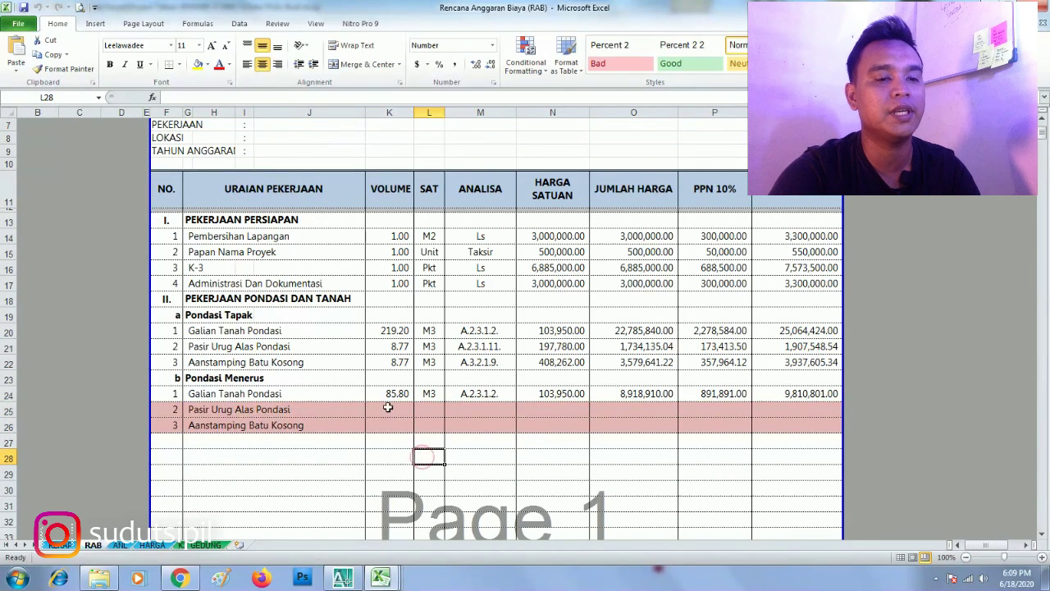
drag(386, 410, 400, 423)
drag(793, 402, 794, 423)
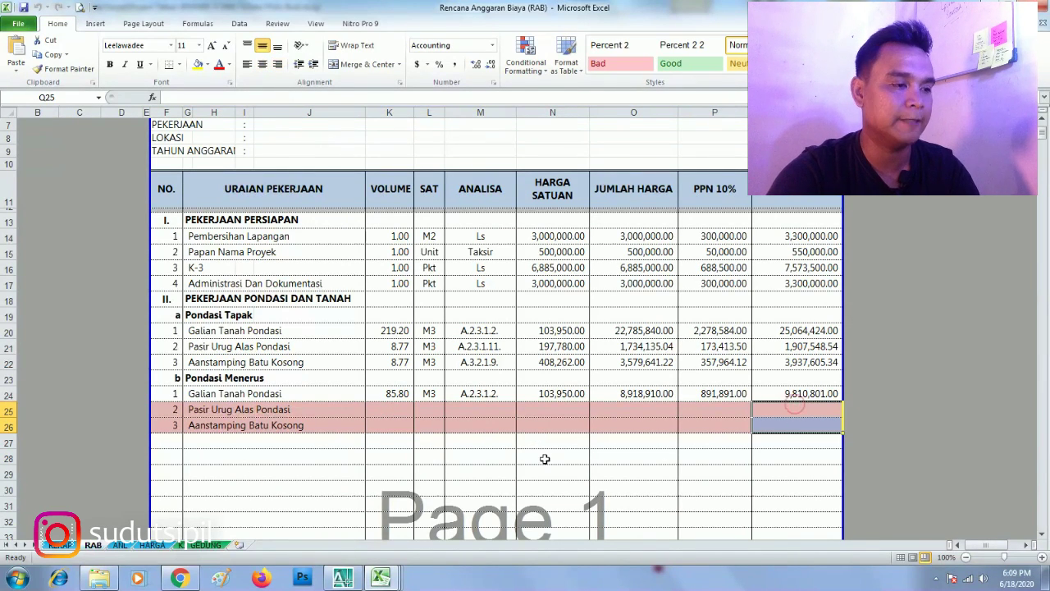
click(259, 475)
Review the Pondasi Menerus heading and the work items listed beneath it.
click(176, 446)
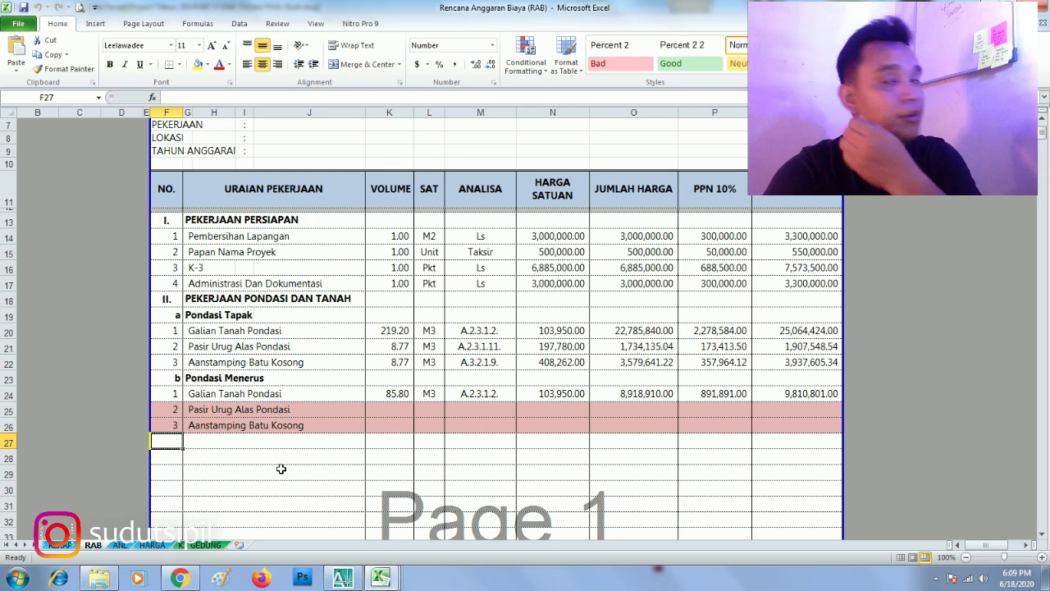
click(188, 378)
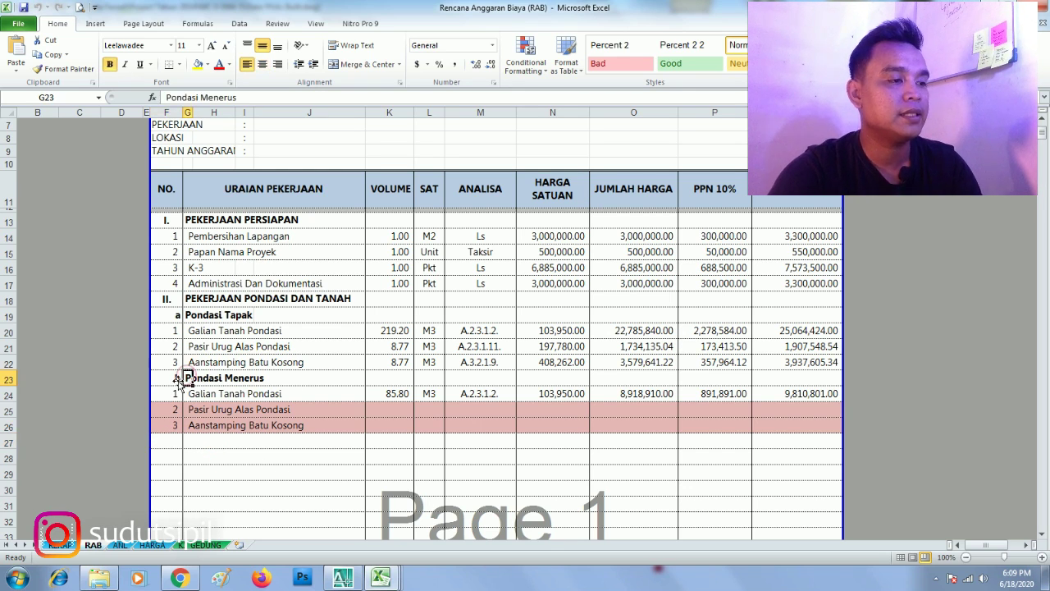
click(7, 379)
click(280, 416)
click(210, 383)
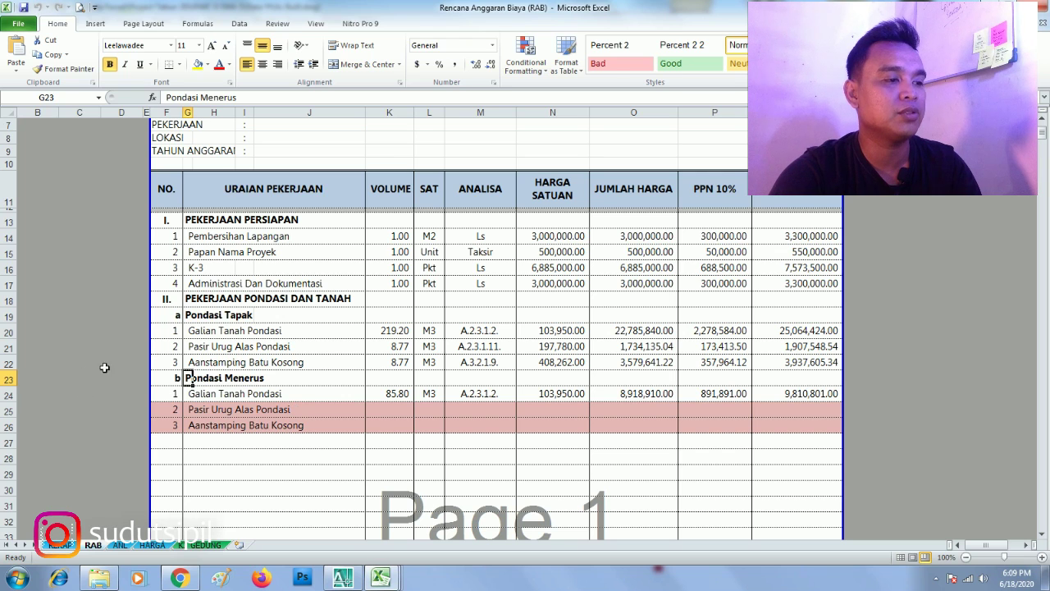
drag(174, 378, 771, 373)
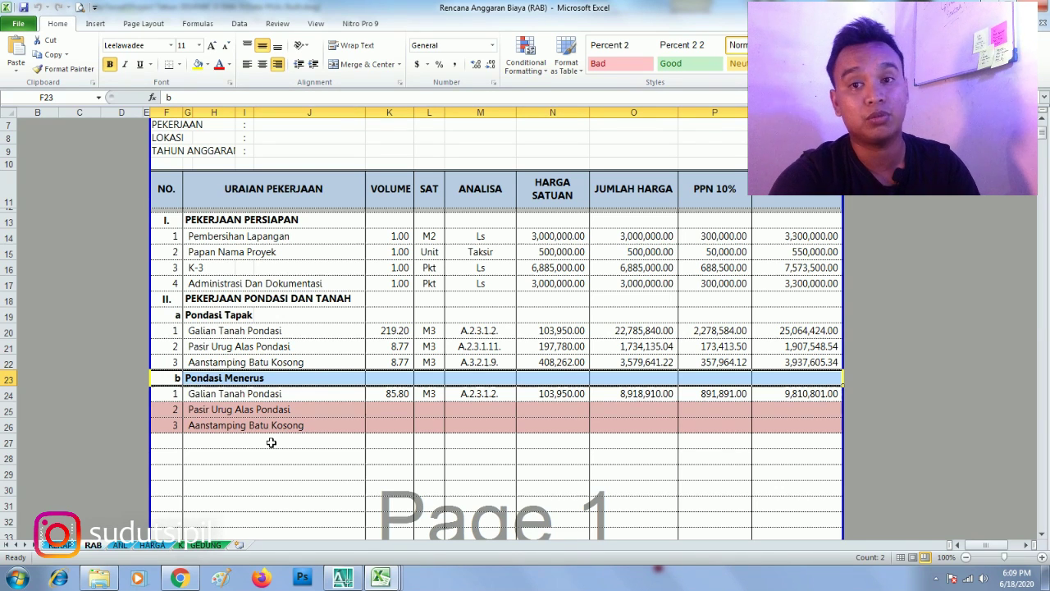
click(282, 361)
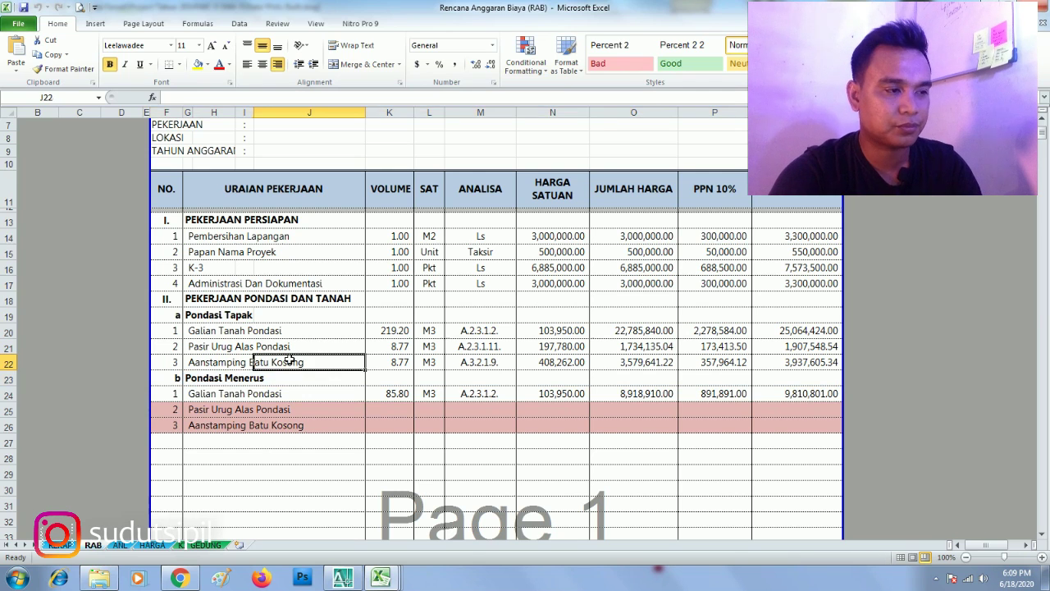
click(201, 379)
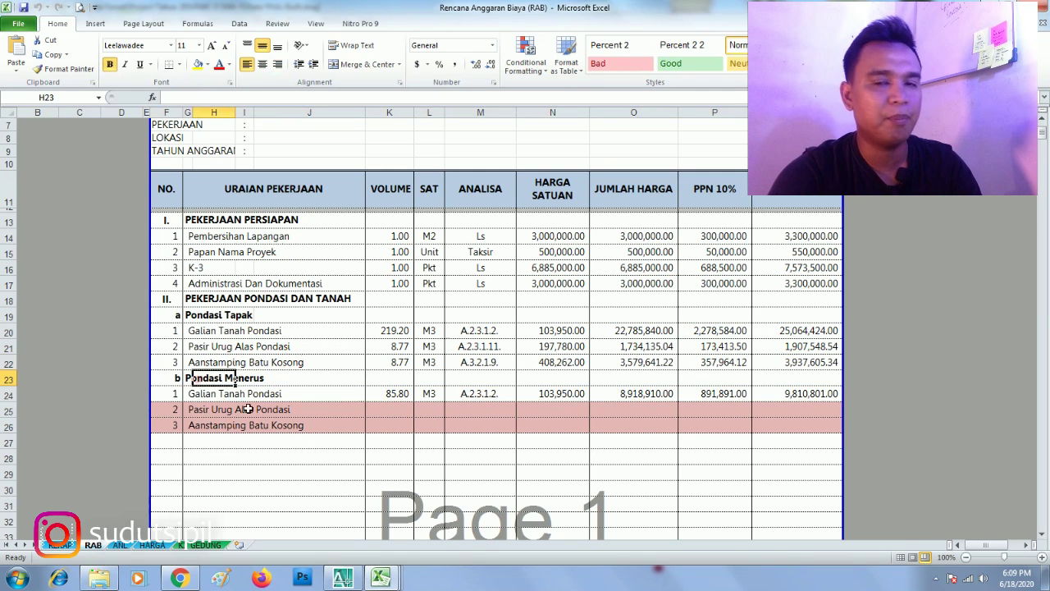
click(292, 439)
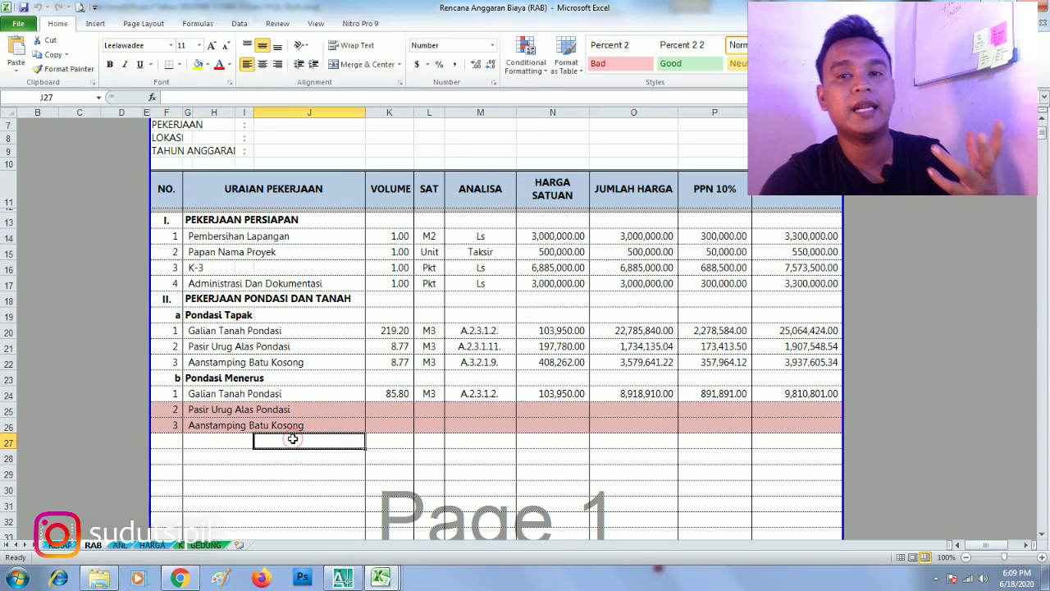
click(343, 412)
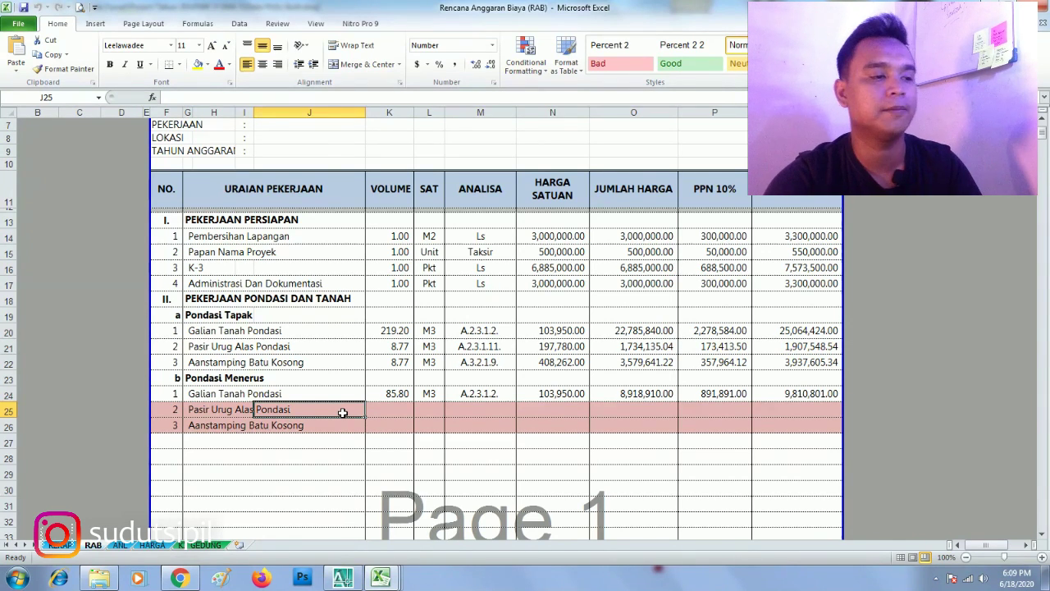
click(682, 150)
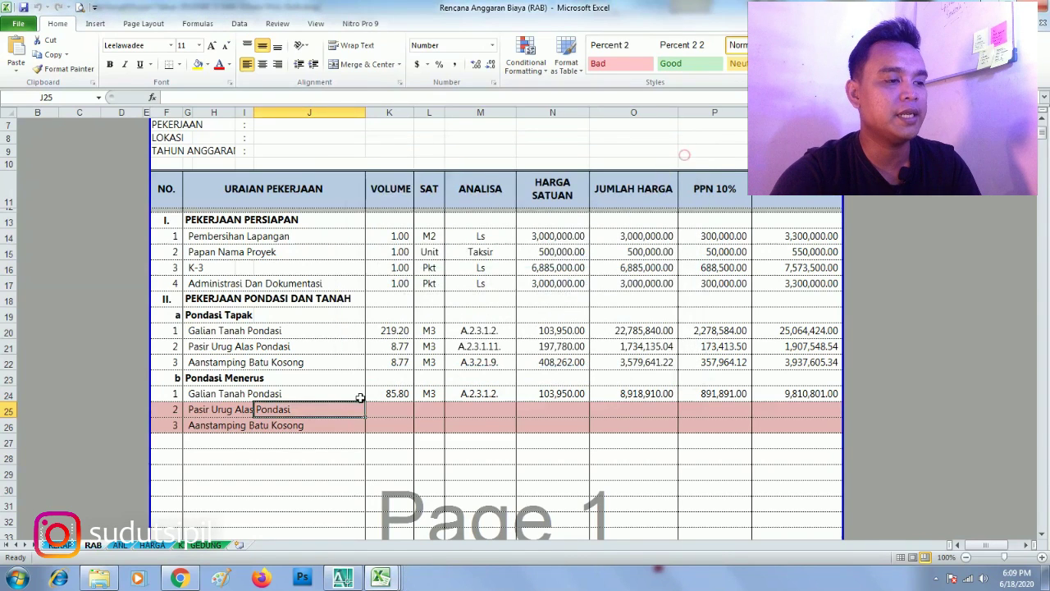
Enter item number 4 in cell F27 below Aanstamping Batu Kosong and right-align it.
click(213, 443)
click(167, 442)
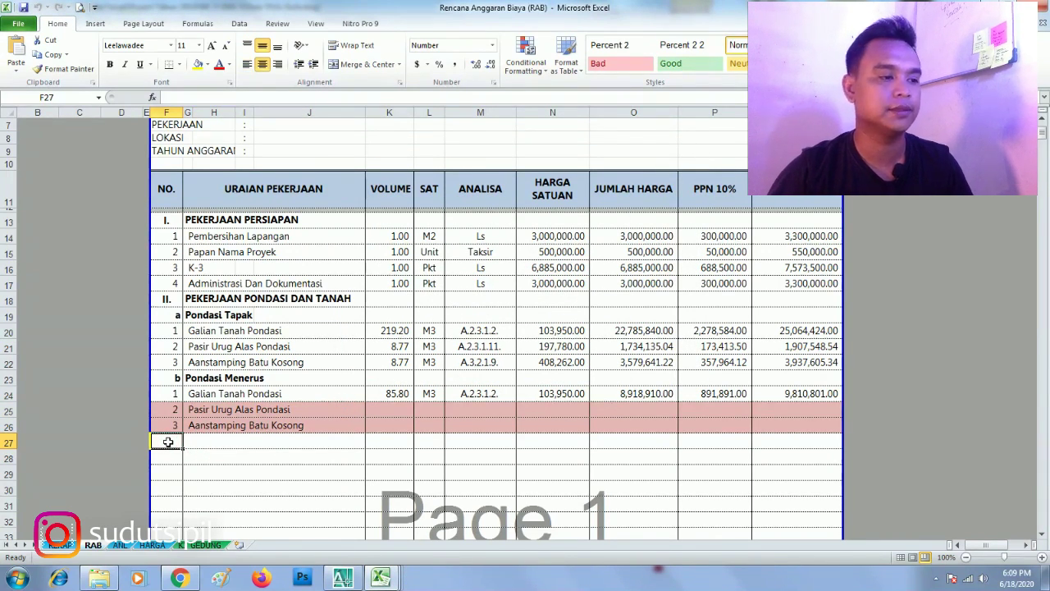
key(Tab)
click(167, 443)
click(277, 64)
click(300, 300)
click(210, 442)
key(Left)
key(Right)
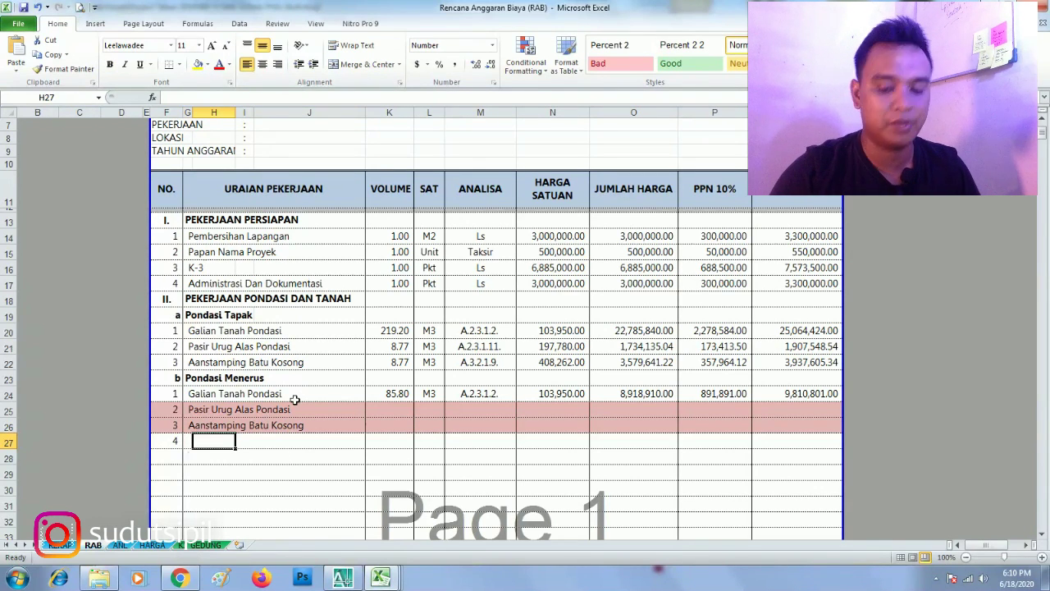
key(Left)
key(Right)
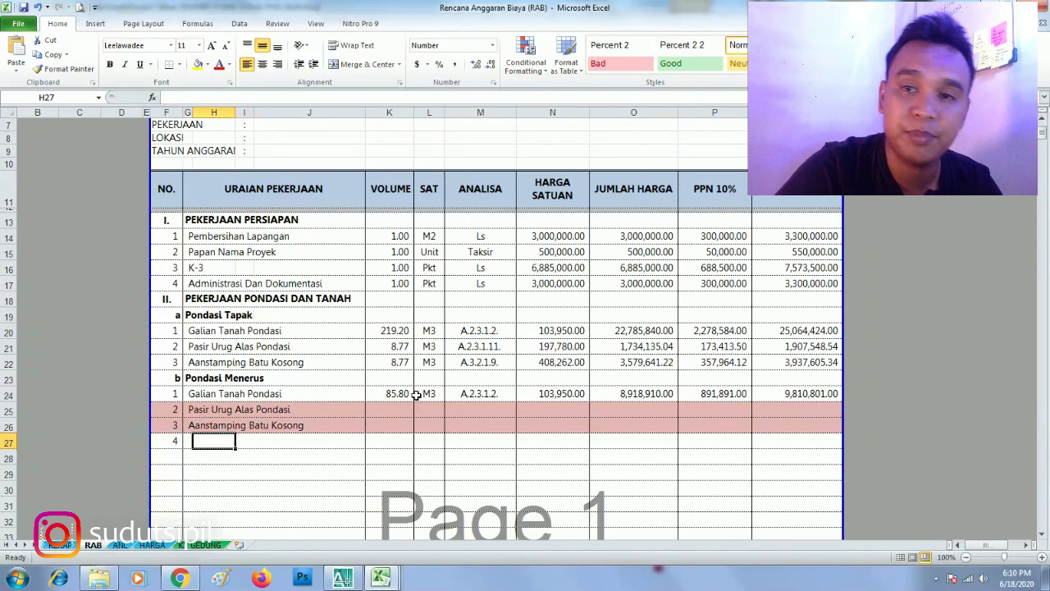
Switch to AutoCAD and examine the layers and labels of the strip foundation section under Sloof 20/40.
click(342, 578)
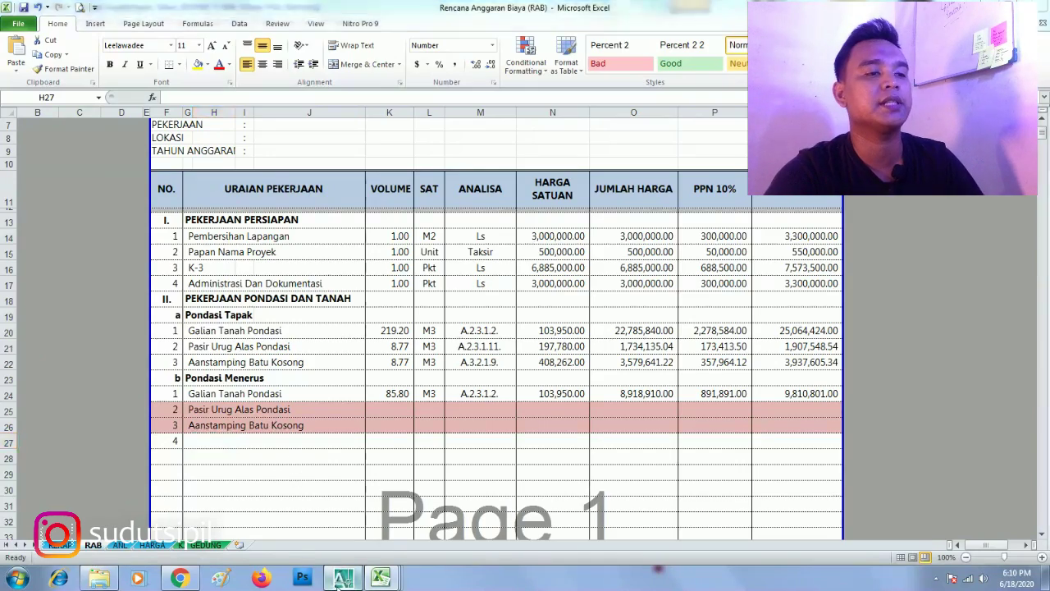
scroll(439, 241, up, 12)
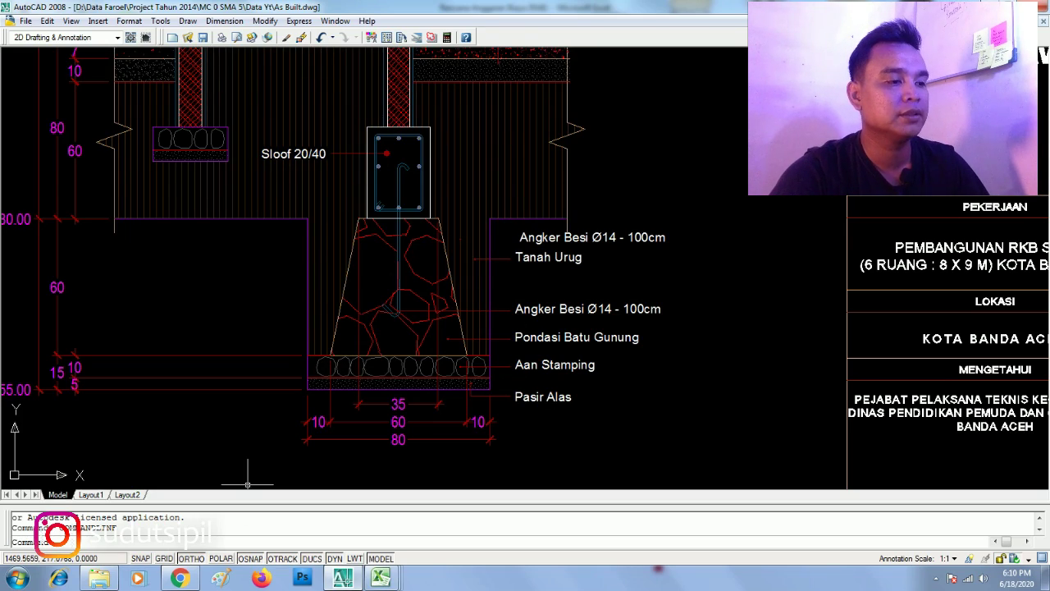
click(380, 578)
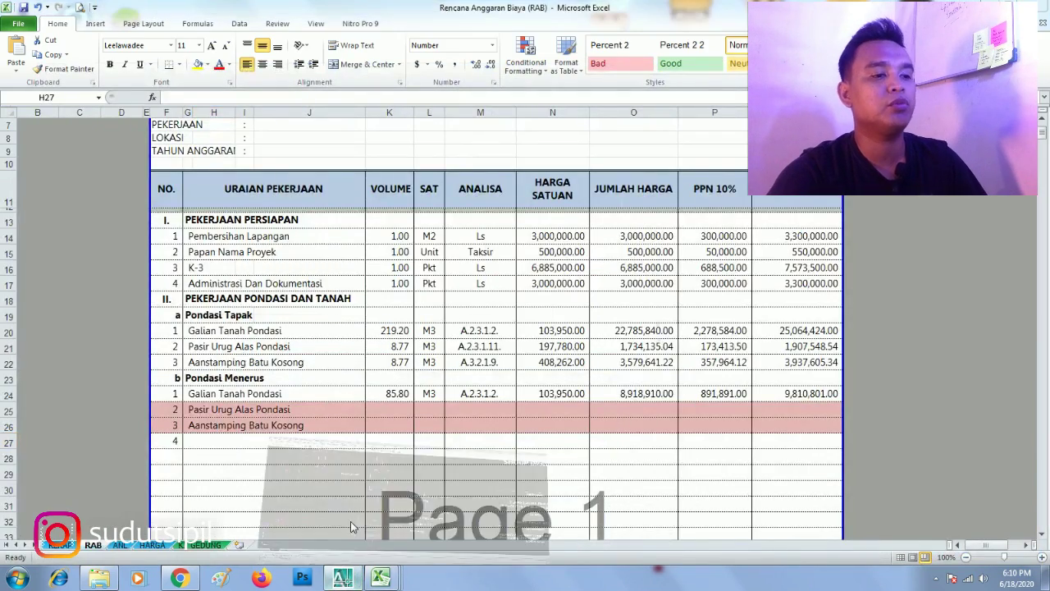
click(342, 578)
click(342, 579)
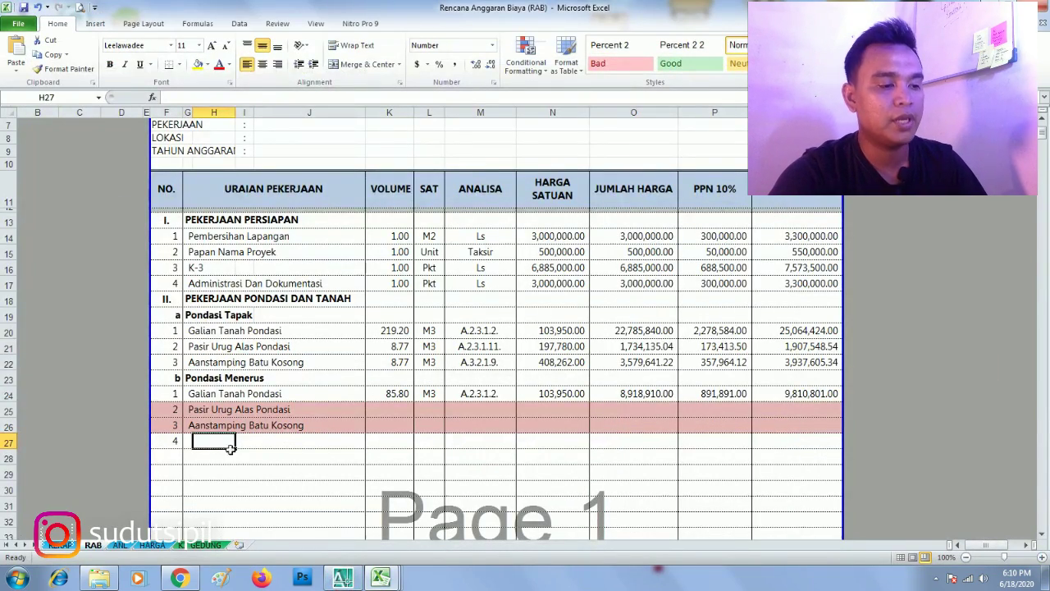
click(342, 578)
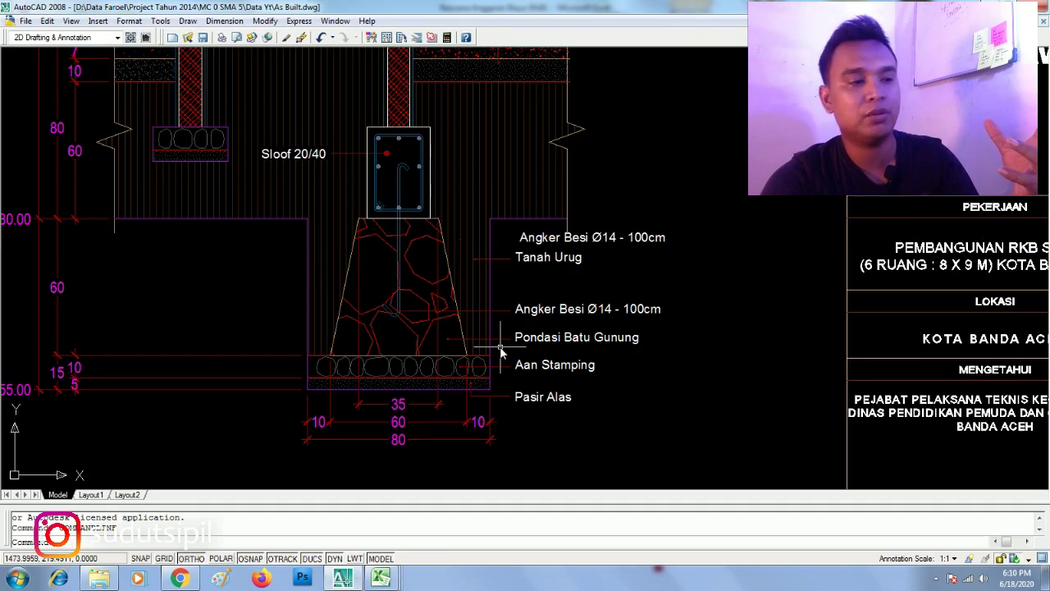
scroll(424, 279, up, 2)
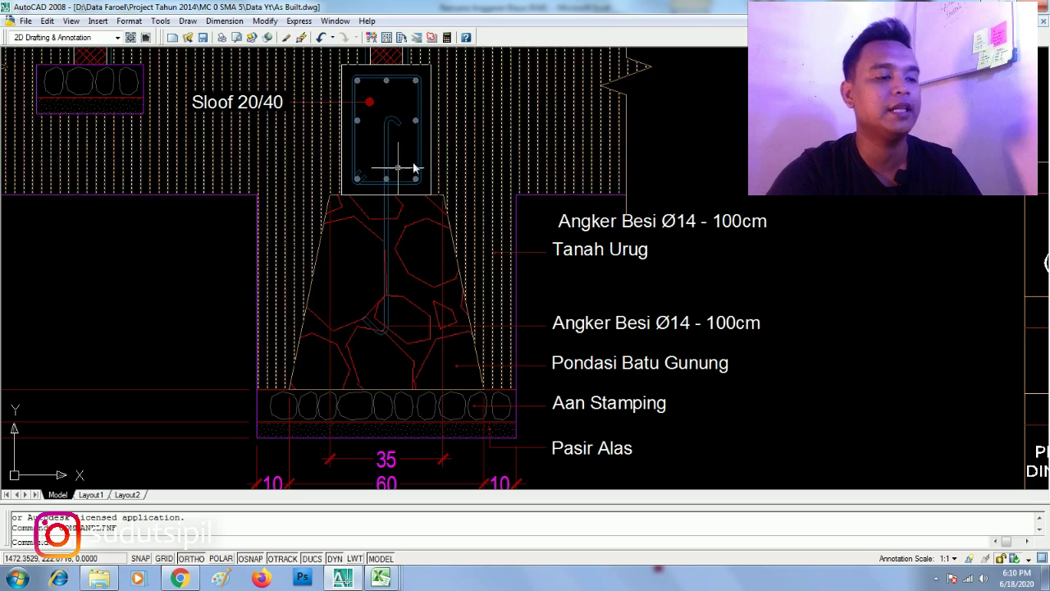
Return to the RAB workbook in Excel and enter "Pondasi Batu Kali/Gunung" as the description of item 4 in cell G27.
click(378, 578)
click(221, 473)
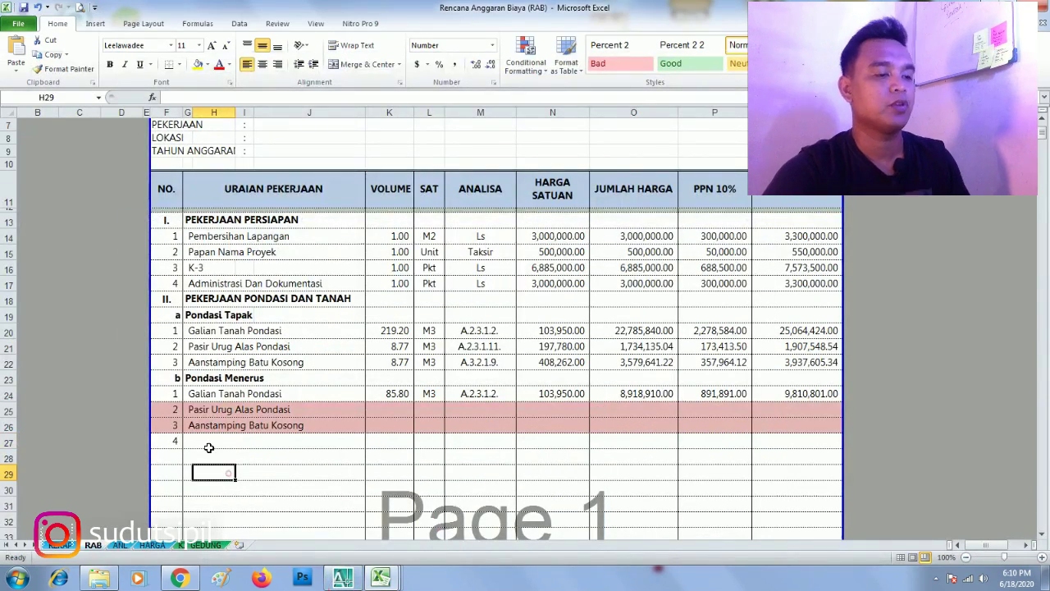
click(211, 443)
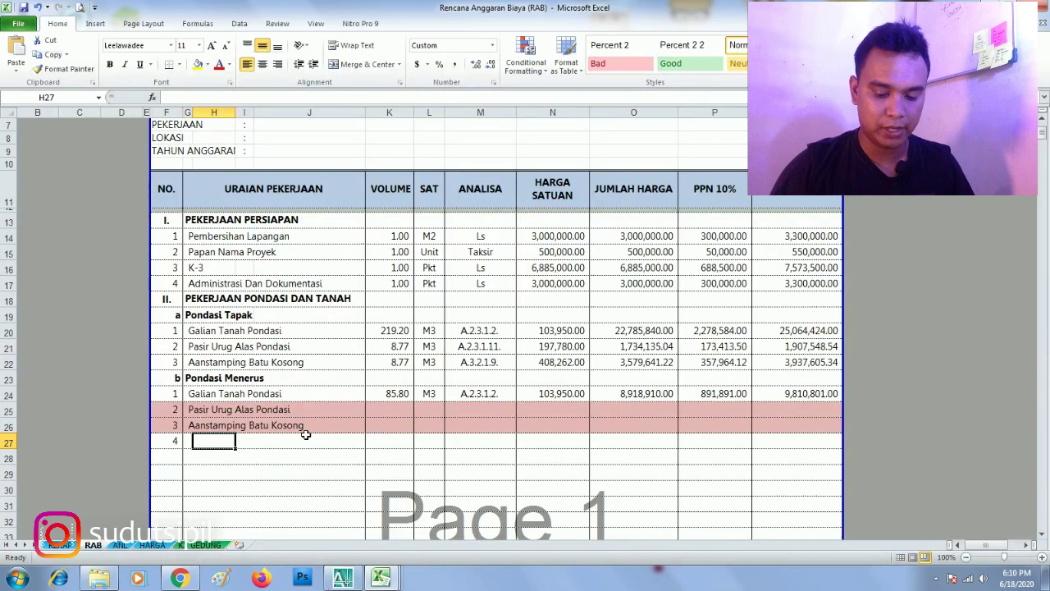
key(BackSpace)
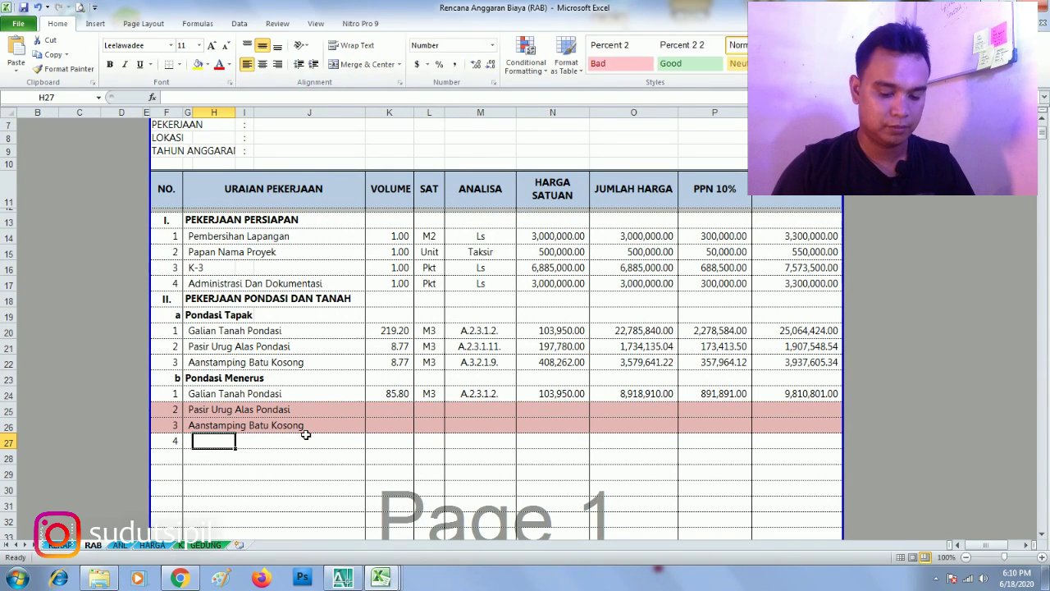
key(Left)
text(Po)
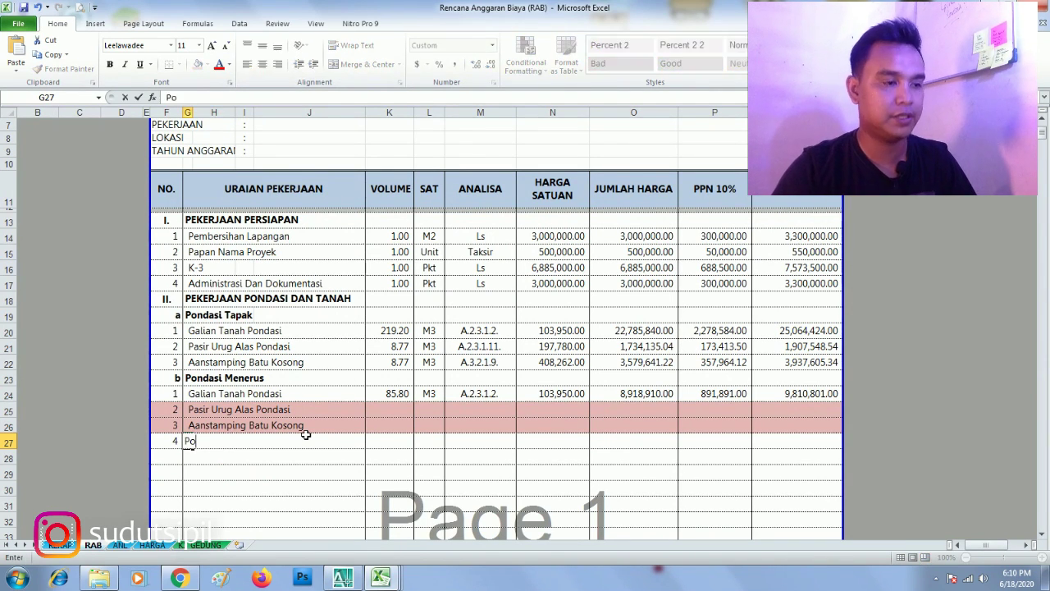
text(ndasi Batu Kal)
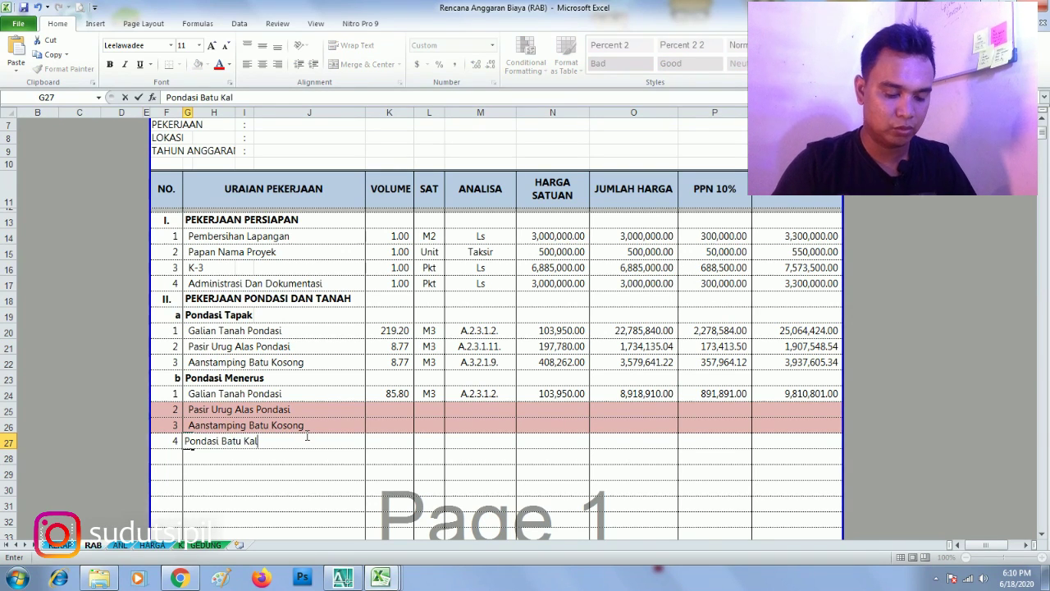
text(i/Gunugn)
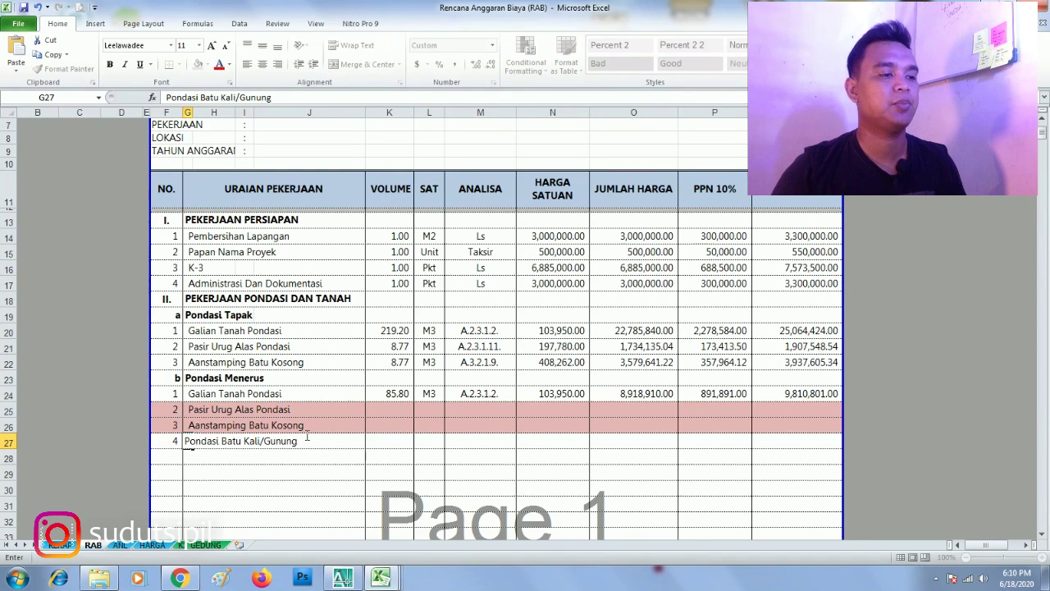
key(Return)
key(Up)
key(Right)
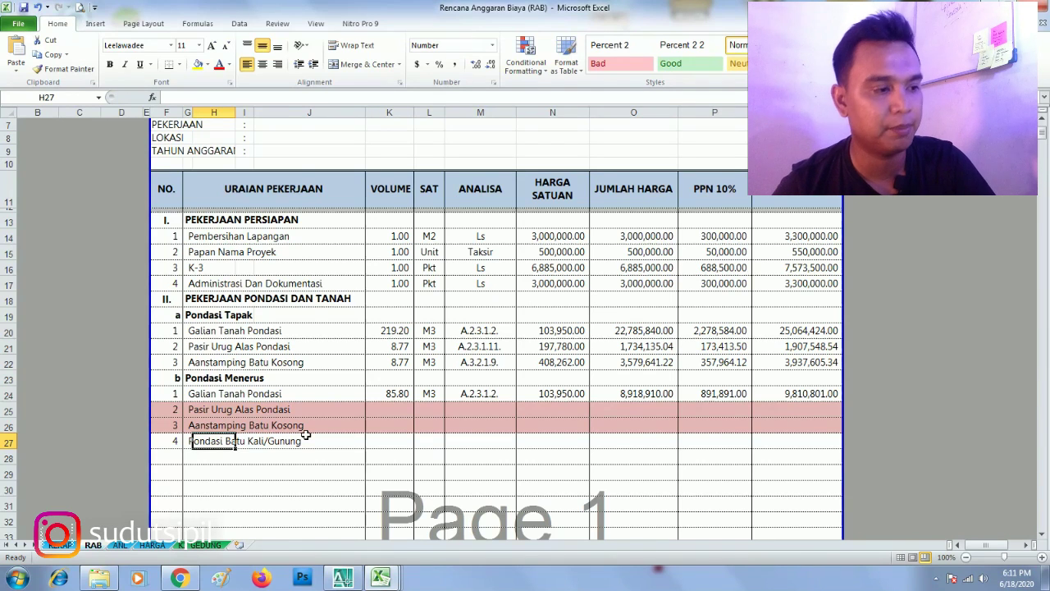
Select the volume cell of the Pondasi Batu Kali/Gunung row, K27, and switch to the Back Up Volume workbook.
key(Left)
key(Right)
key(Right)
key(Right)
key(Right)
key(Right)
key(Right)
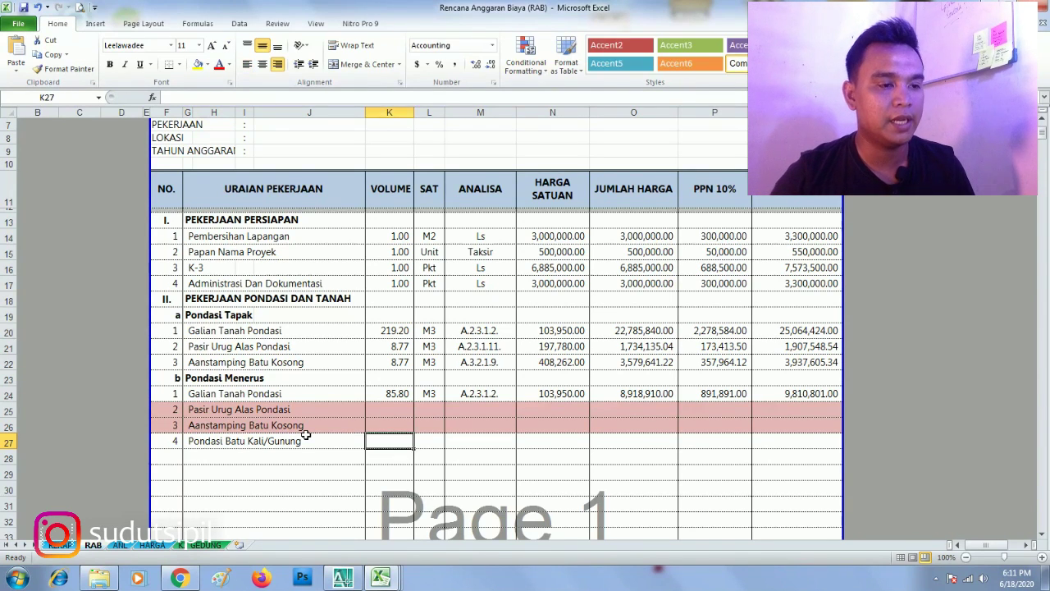
key(Left)
key(Left)
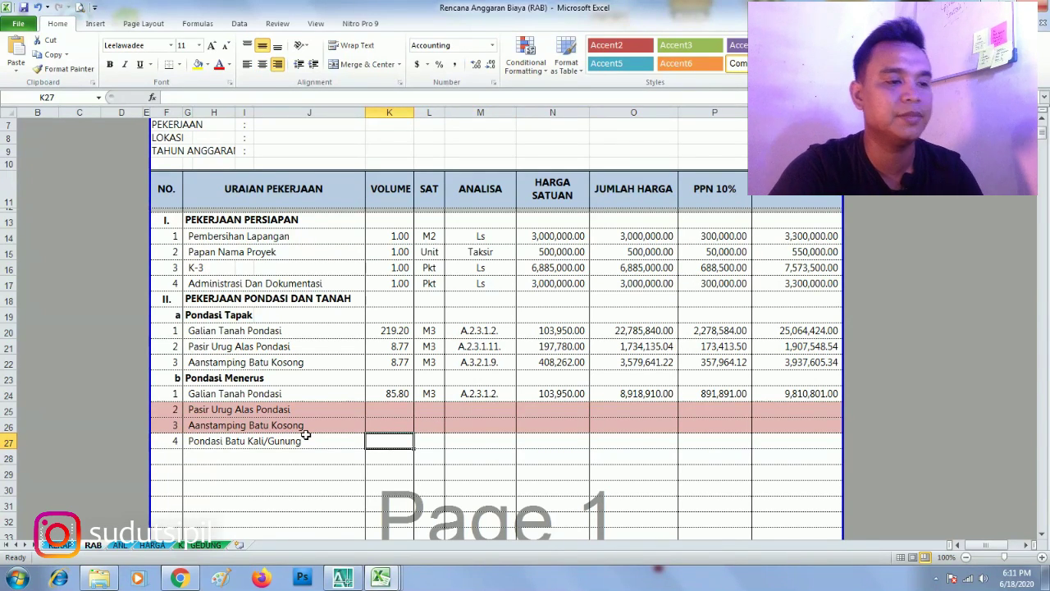
mouse_move(380, 574)
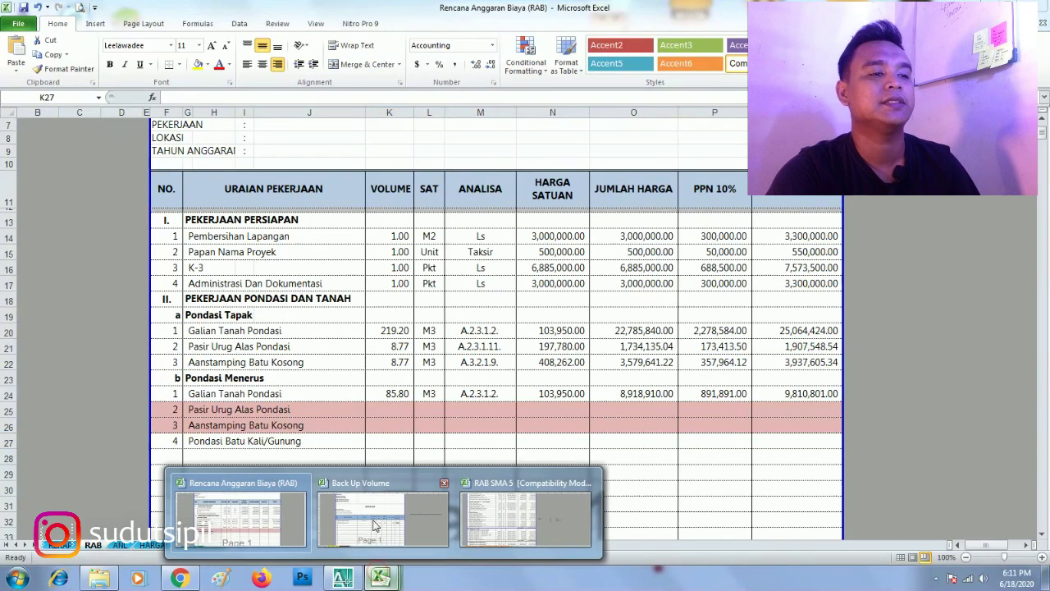
click(380, 546)
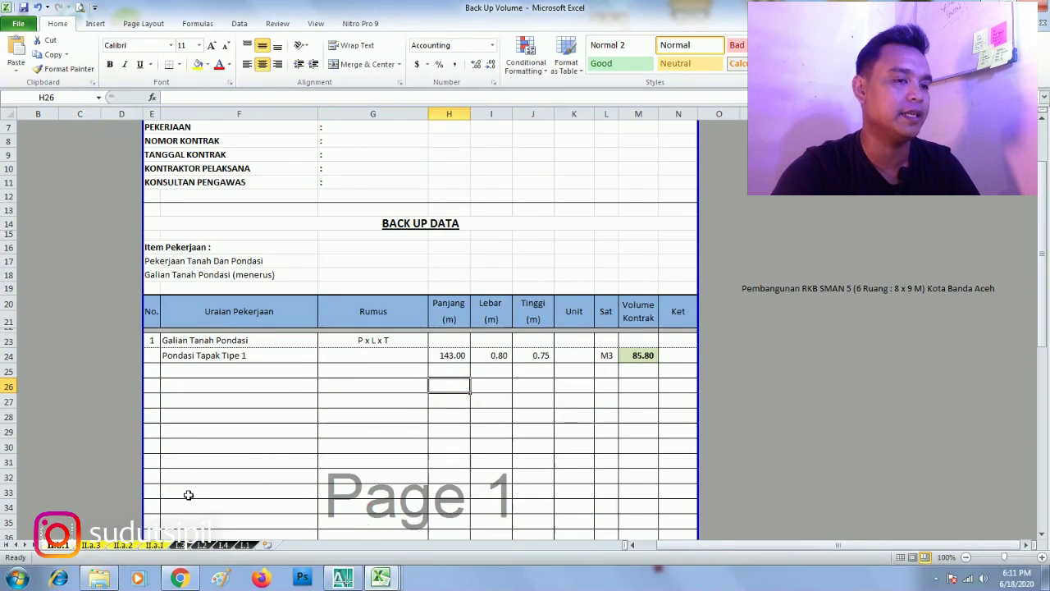
Duplicate sheet II.b.1 of the Back Up Volume workbook and place the copy before the original.
scroll(242, 374, down, 3)
scroll(243, 375, up, 5)
click(179, 545)
scroll(173, 549, up, 5)
click(59, 545)
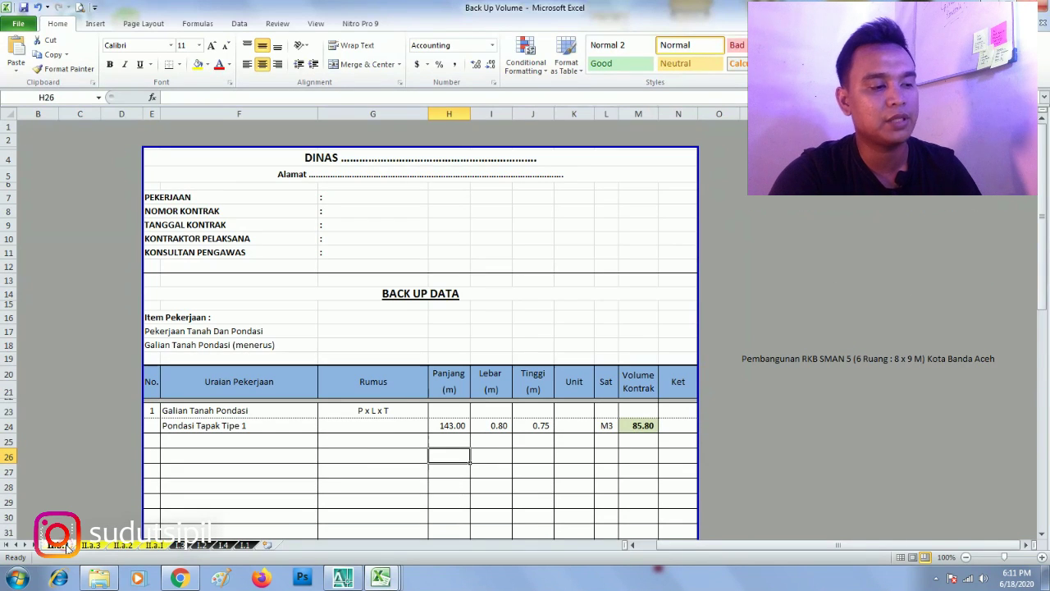
click(177, 548)
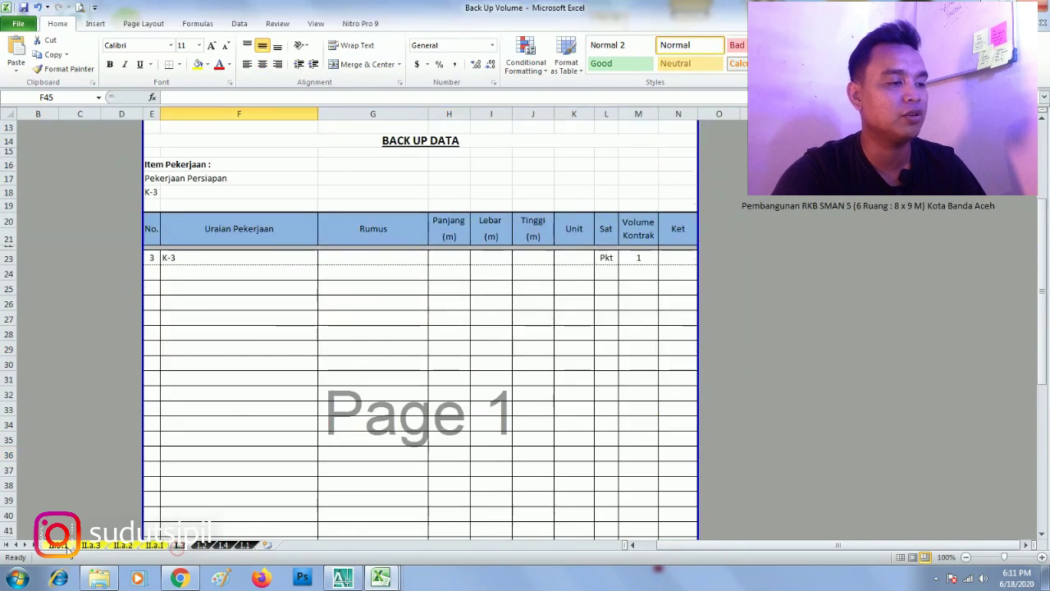
right_click(68, 545)
click(116, 448)
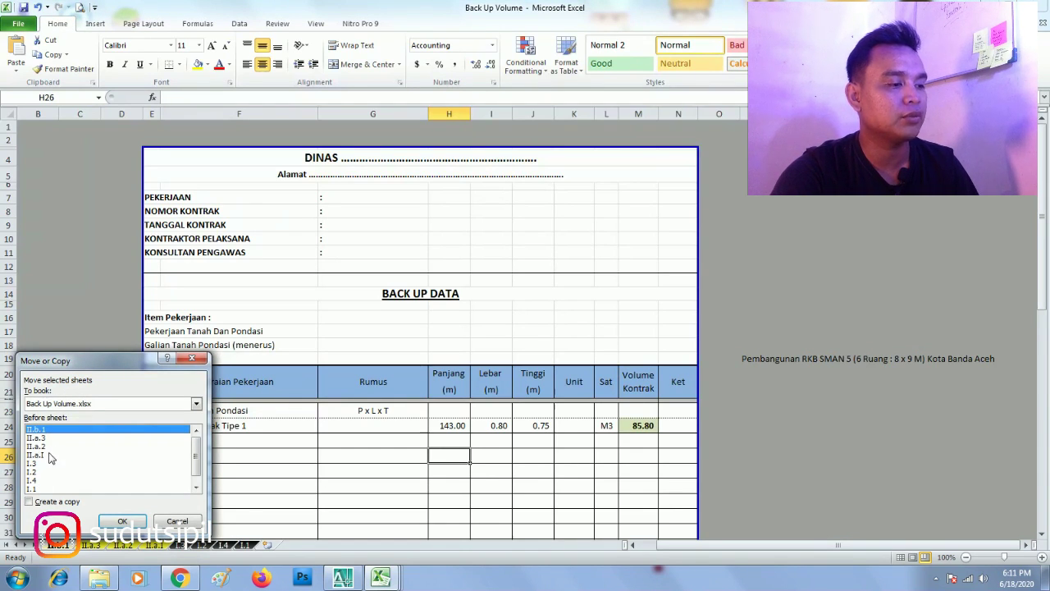
click(121, 521)
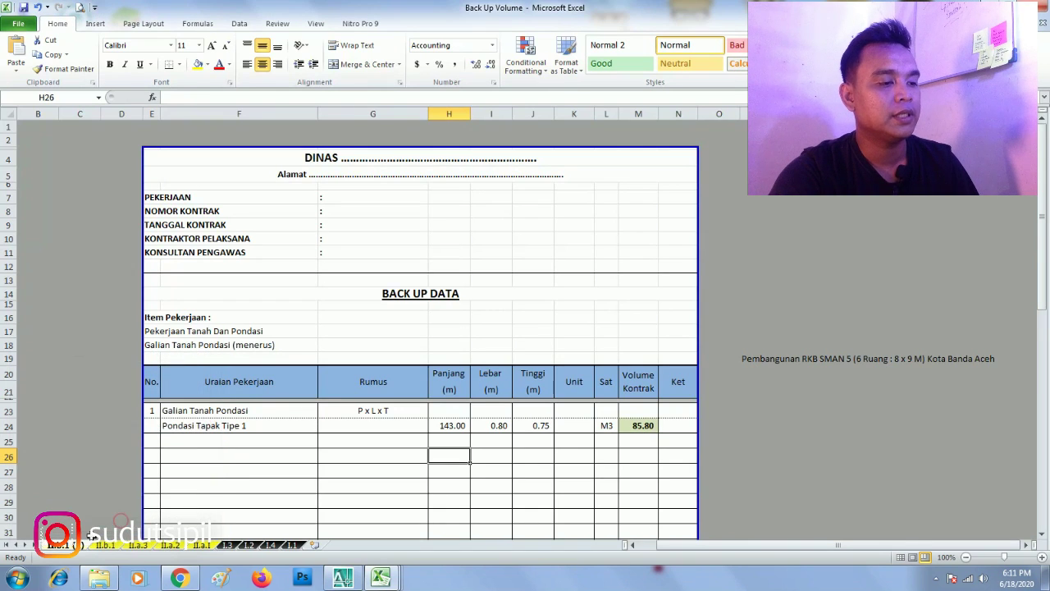
Check the item number of Pondasi Batu Kali/Gunung in the RAB workbook and rename the copied backup sheet II.b.4.
mouse_move(380, 579)
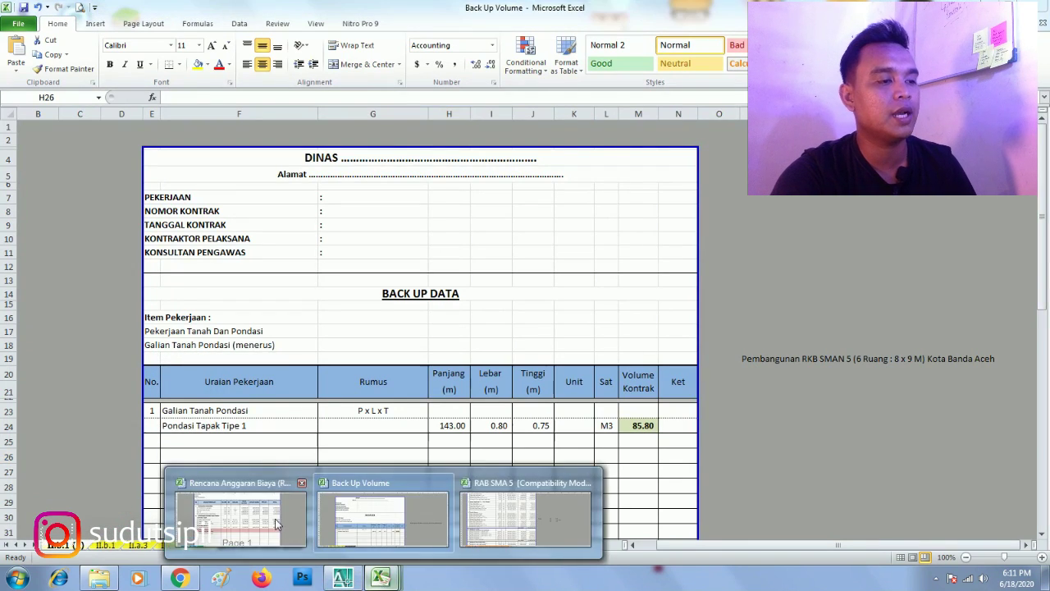
click(268, 516)
click(190, 379)
click(190, 440)
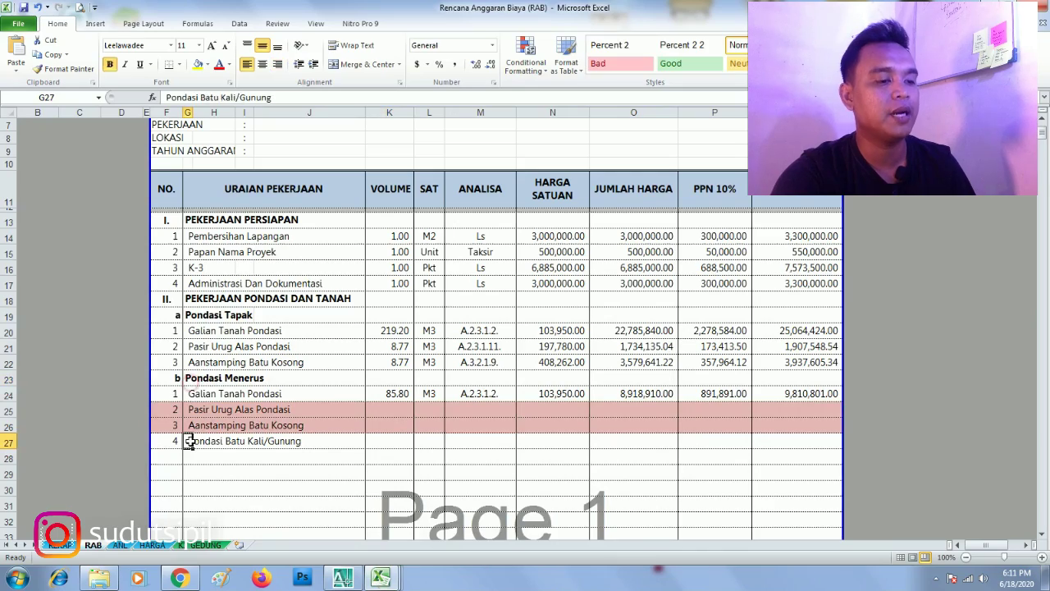
mouse_move(383, 576)
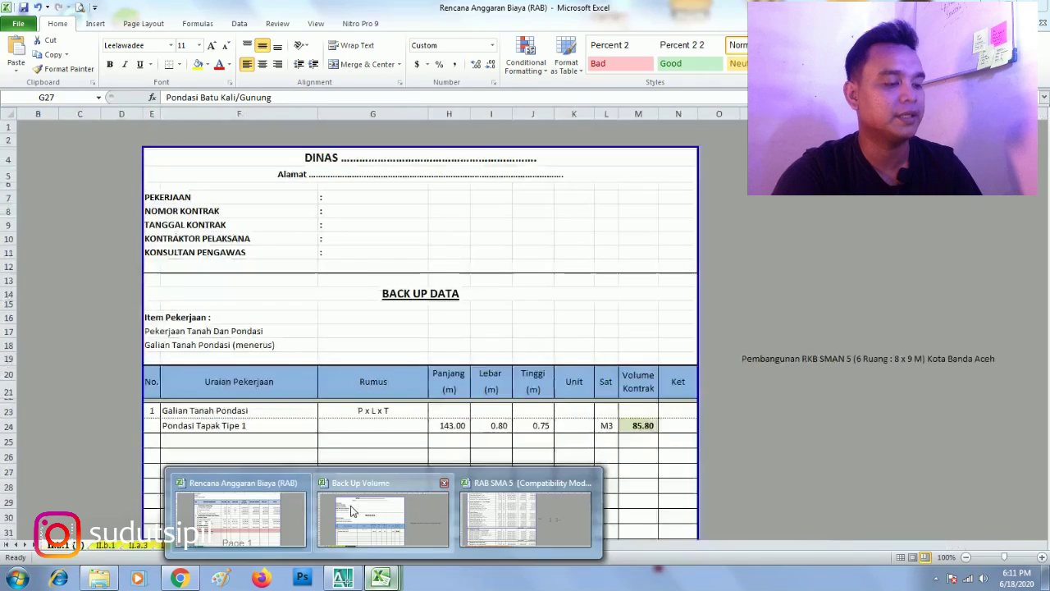
click(350, 503)
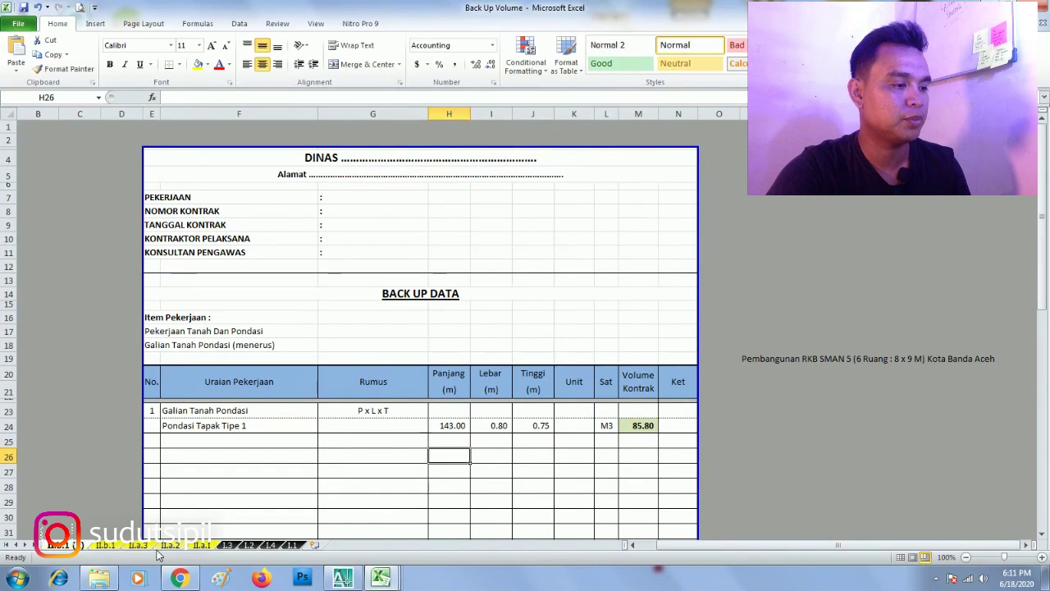
right_click(72, 545)
click(139, 424)
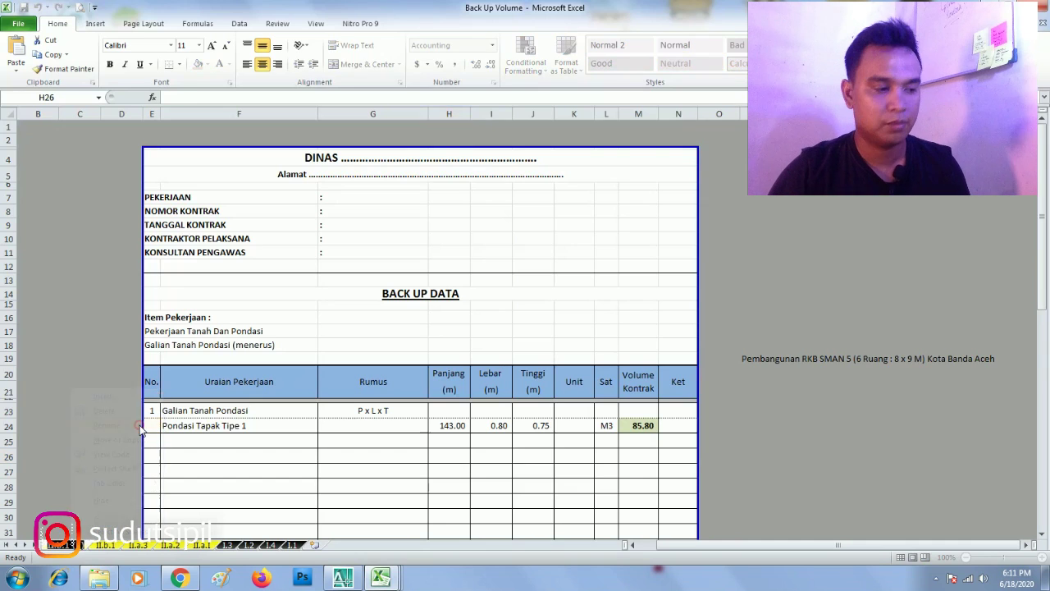
text(II.b.2)
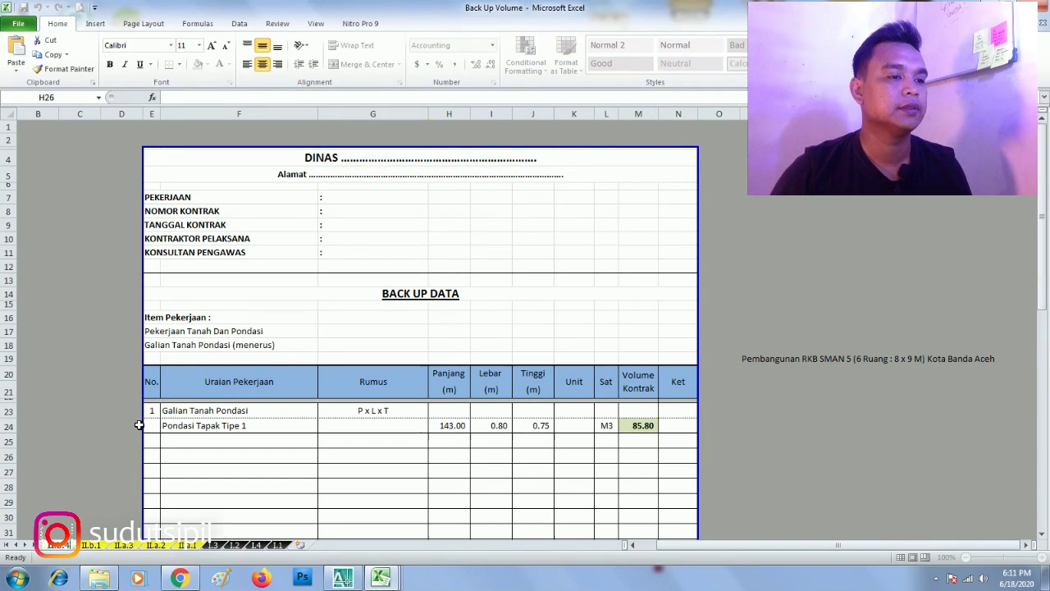
key(Return)
key(Up)
key(Right)
click(444, 477)
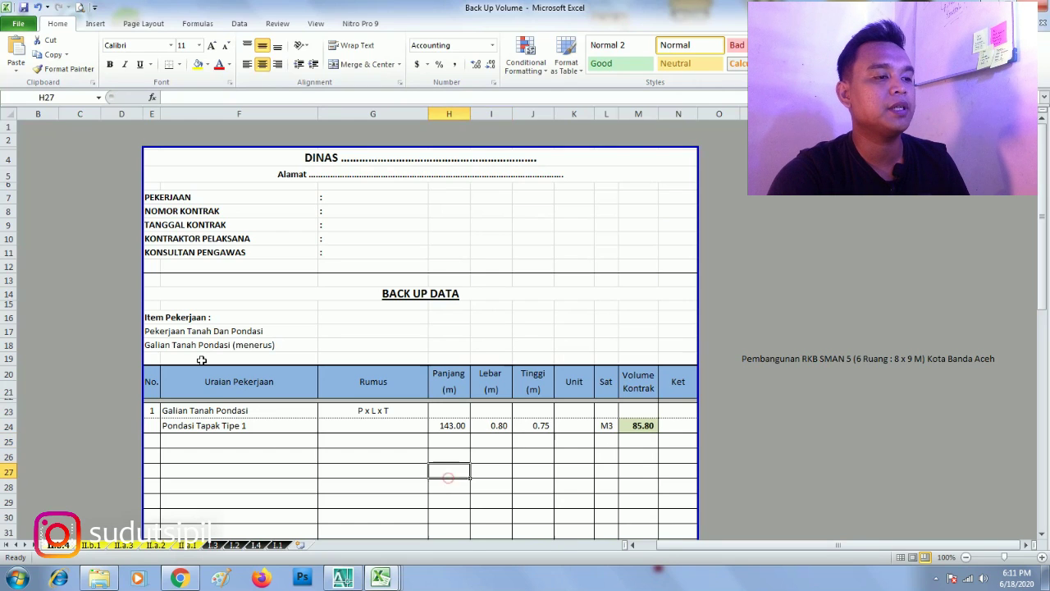
Link the work item title in E18 to the Pondasi Batu Kali/Gunung description, cell G27 of the RAB workbook.
click(148, 331)
click(153, 345)
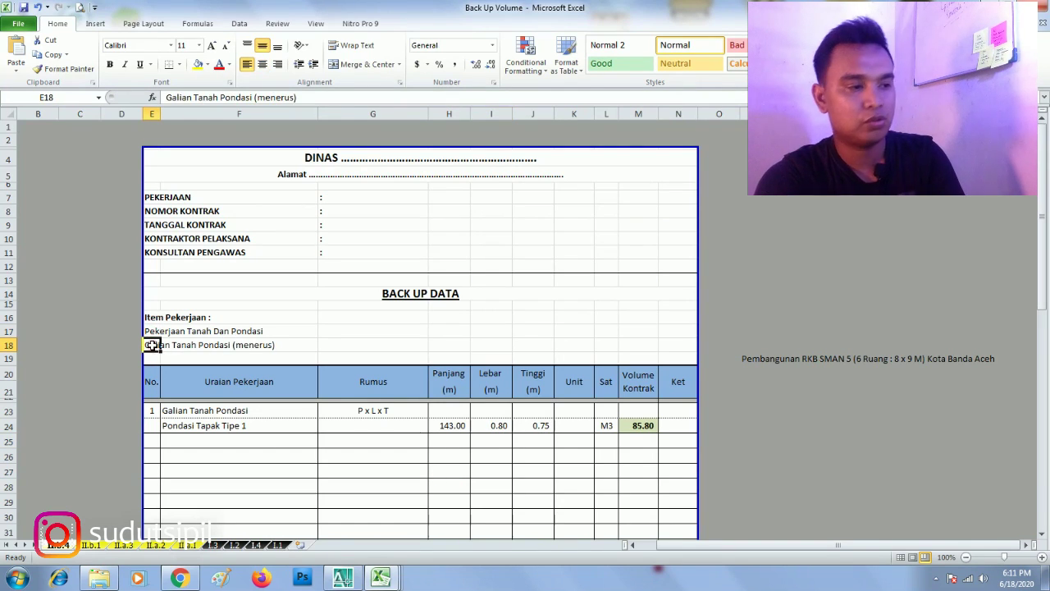
text(=)
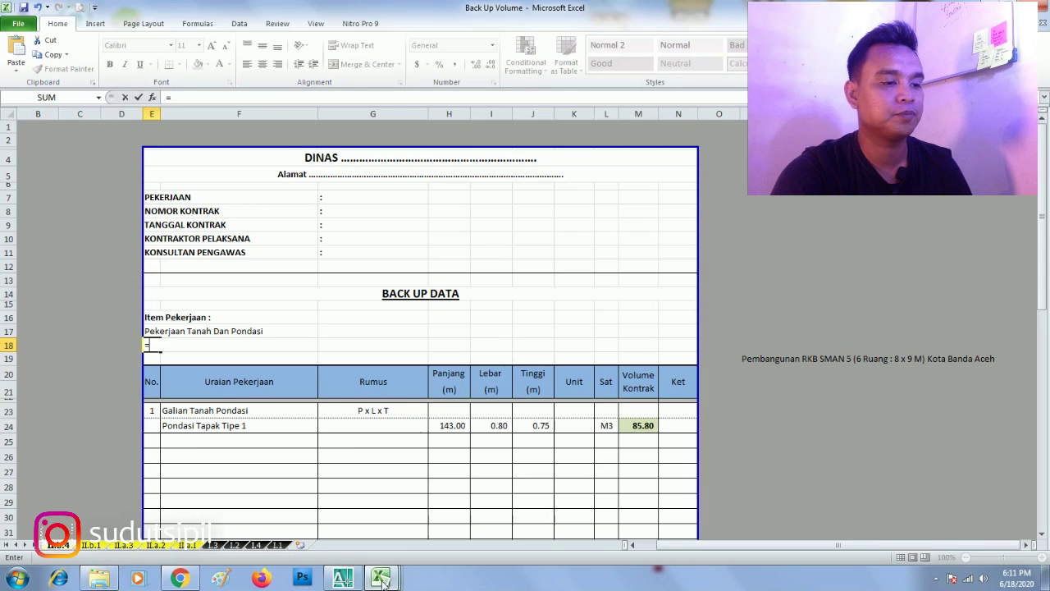
mouse_move(371, 570)
click(263, 507)
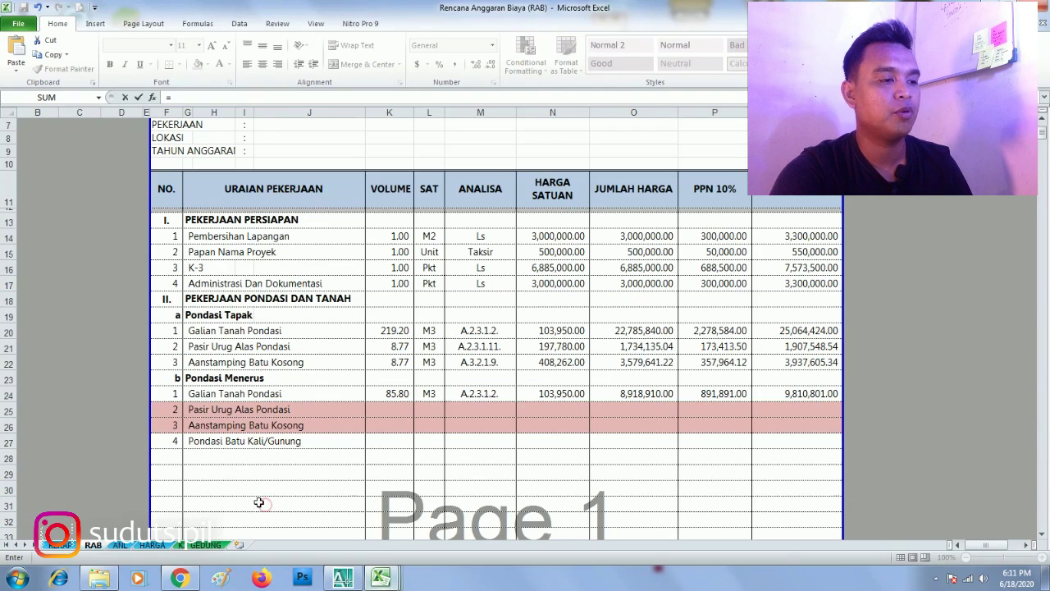
click(193, 440)
key(Return)
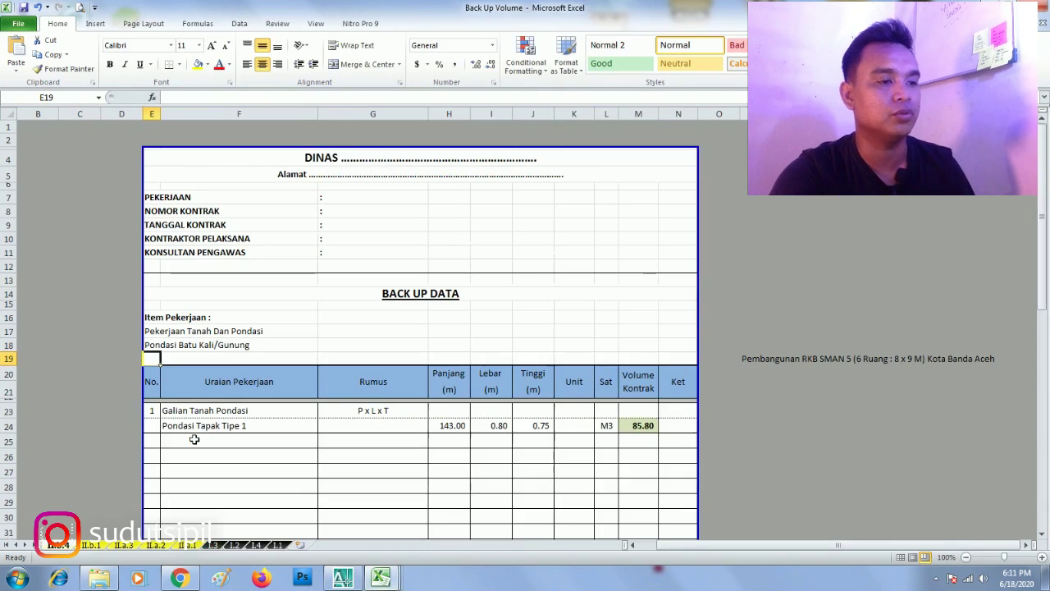
click(190, 332)
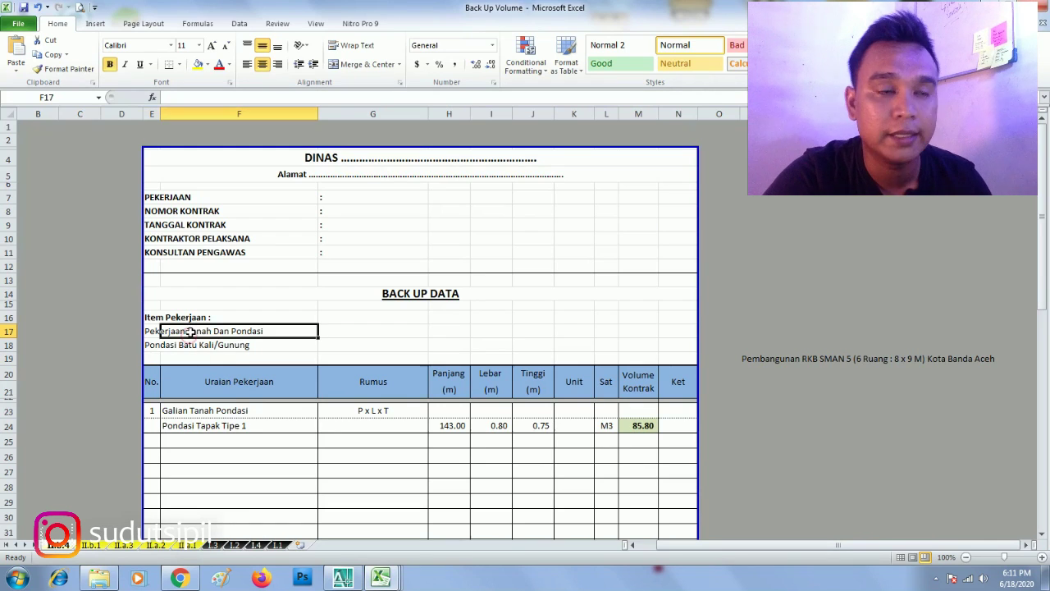
drag(378, 197, 386, 246)
click(443, 368)
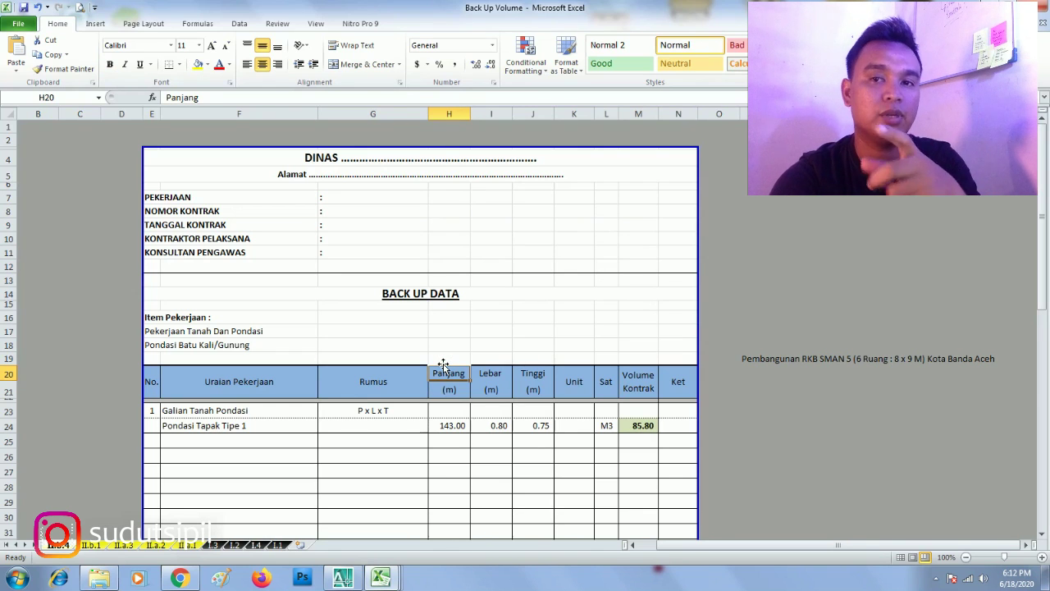
click(483, 338)
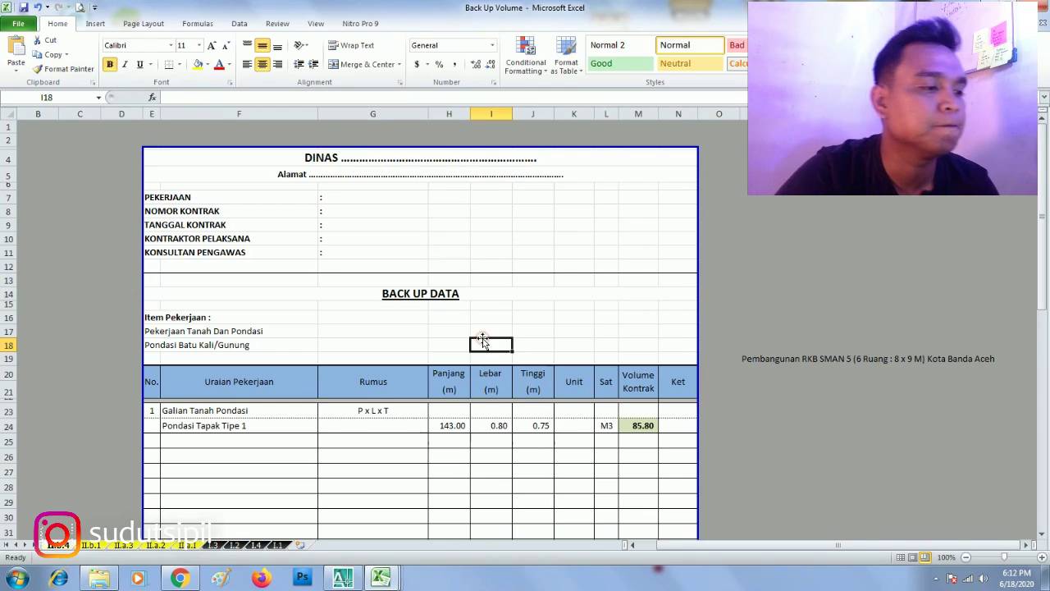
Link the first item description in F23 of the backup table to the Pondasi Batu Kali/Gunung description in the RAB workbook.
scroll(300, 381, down, 3)
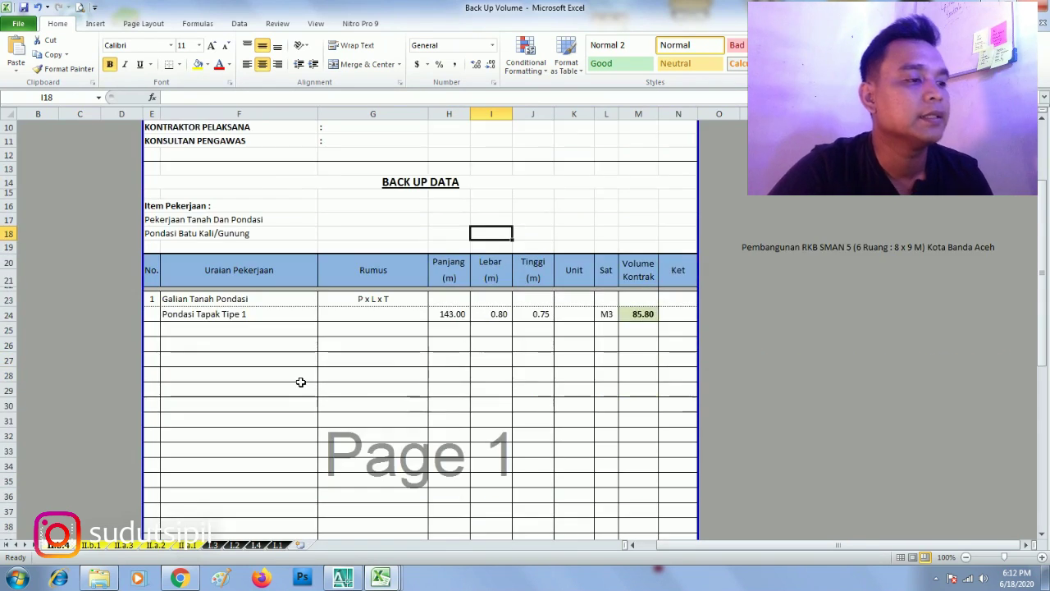
click(173, 299)
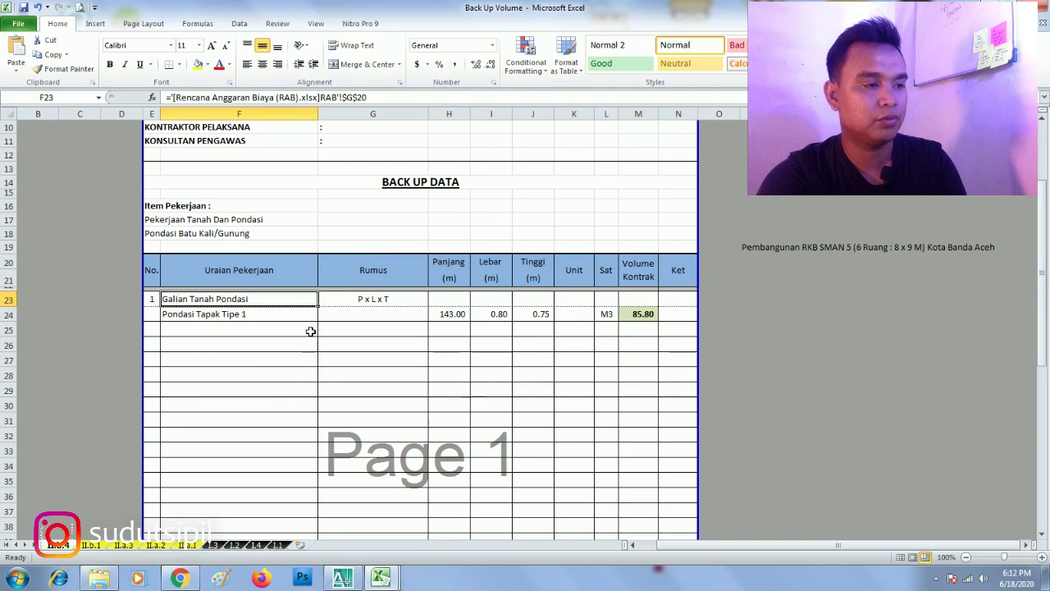
text(=)
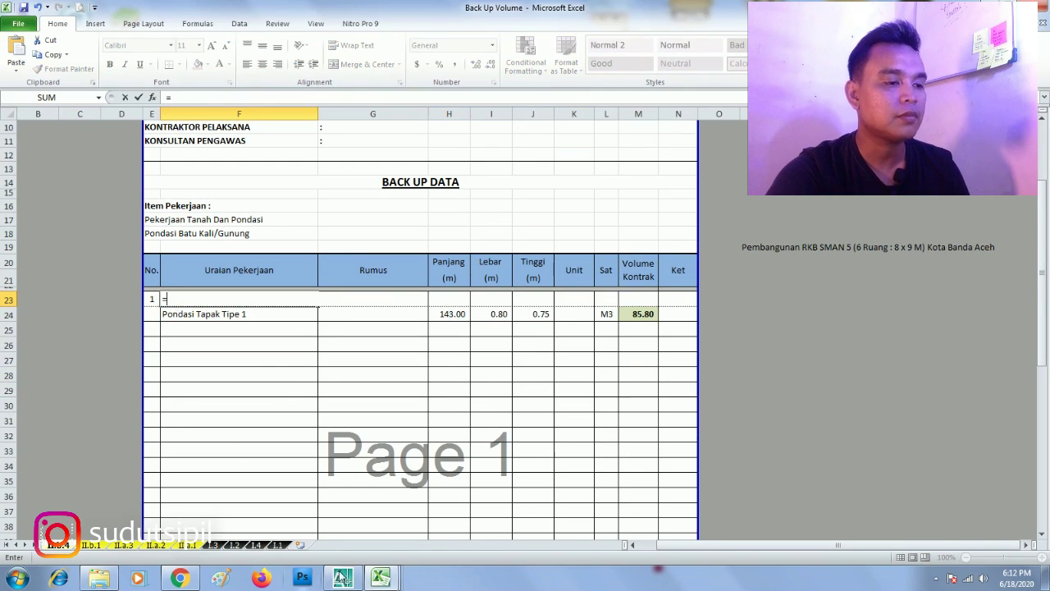
mouse_move(380, 578)
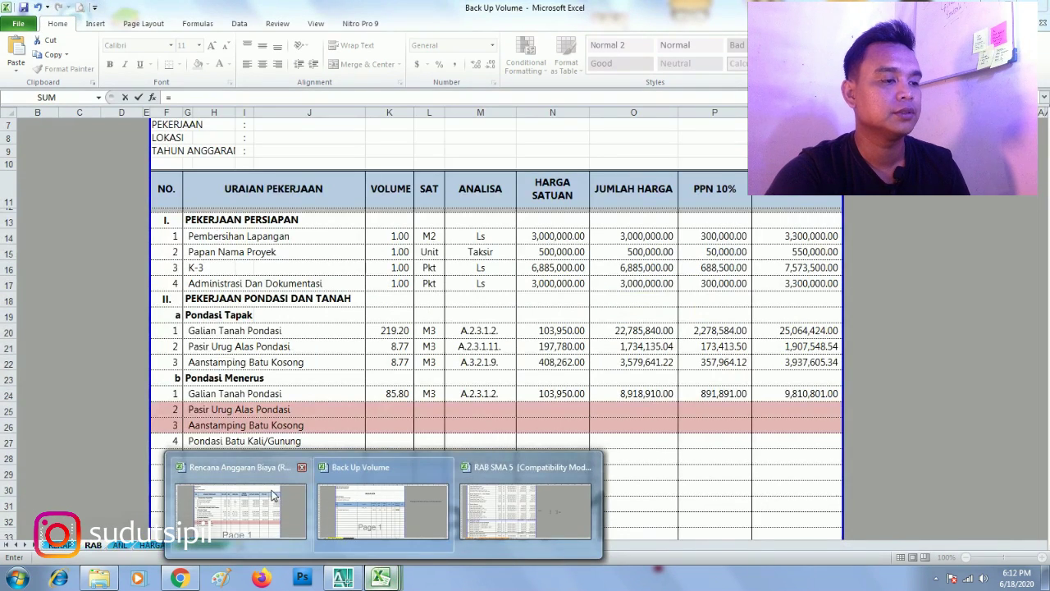
click(271, 497)
click(195, 441)
key(Return)
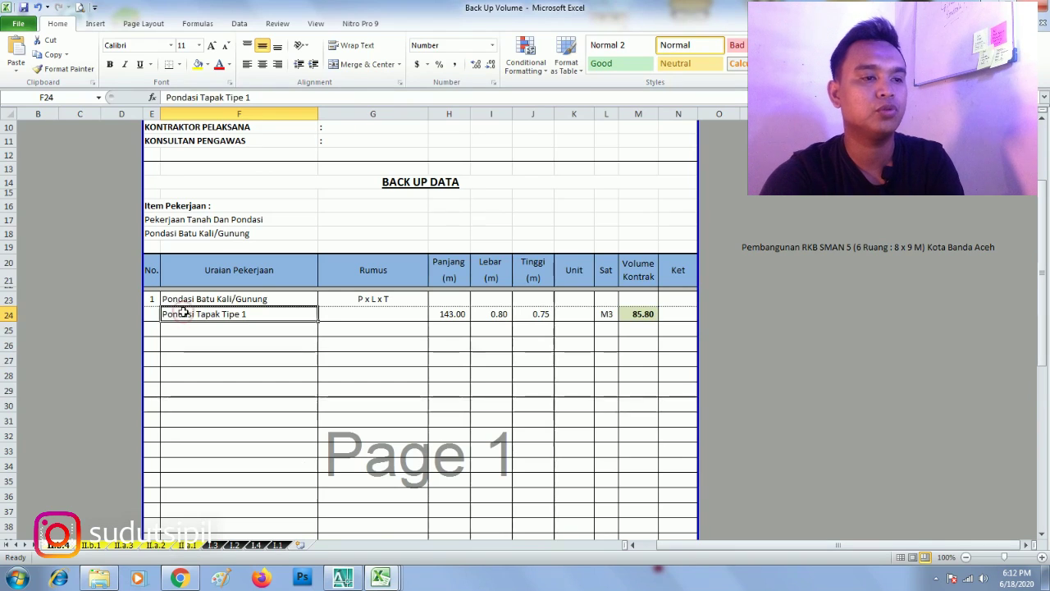
Clear the copied Pondasi Tapak Tipe 1 label and its values in row 24, and the P x L x T formula text in G23.
key(Delete)
click(371, 361)
click(380, 303)
drag(447, 314, 623, 314)
key(Delete)
click(574, 389)
click(386, 305)
key(Delete)
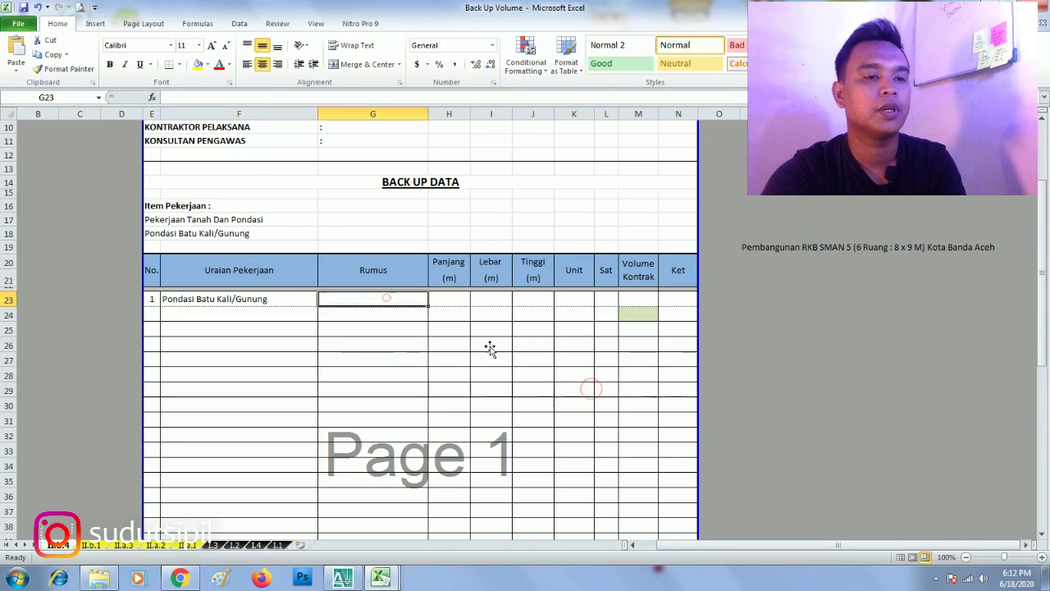
Remove the fill colour from cells J23:N26 of the backup table.
drag(533, 304, 677, 345)
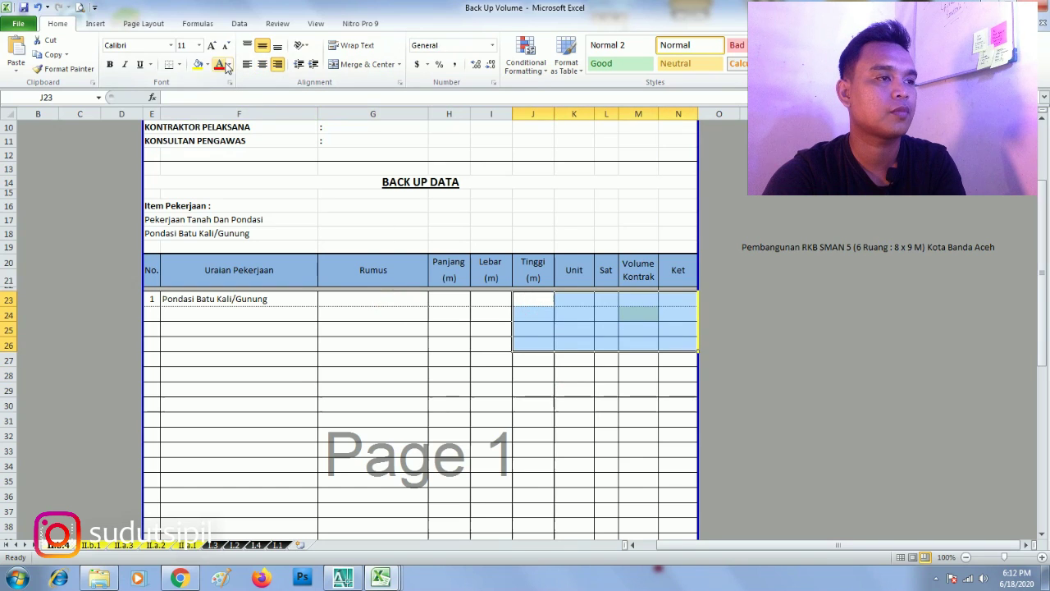
click(208, 65)
click(228, 173)
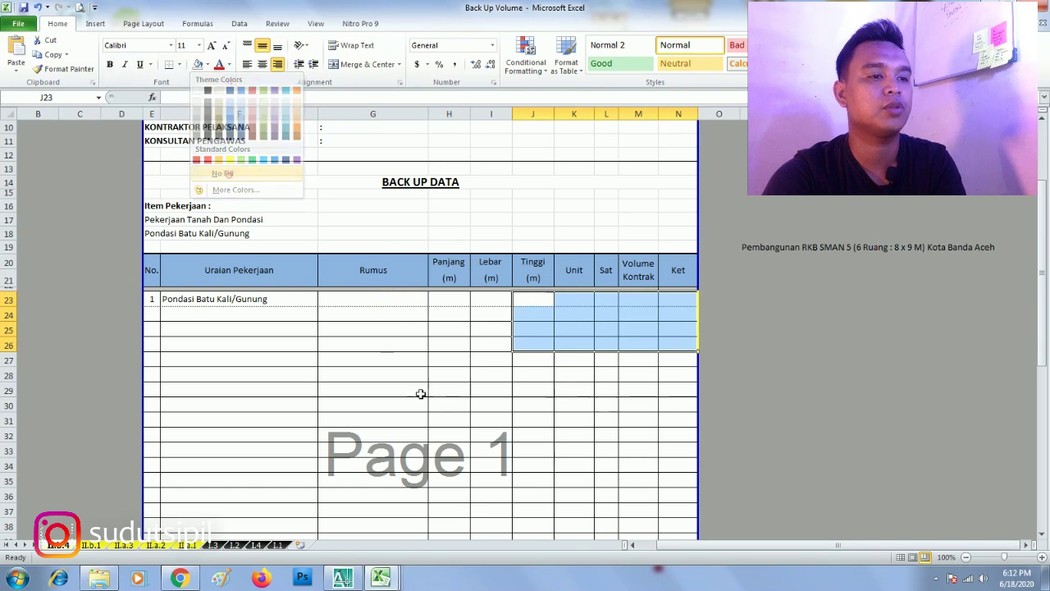
click(416, 393)
click(520, 391)
click(640, 342)
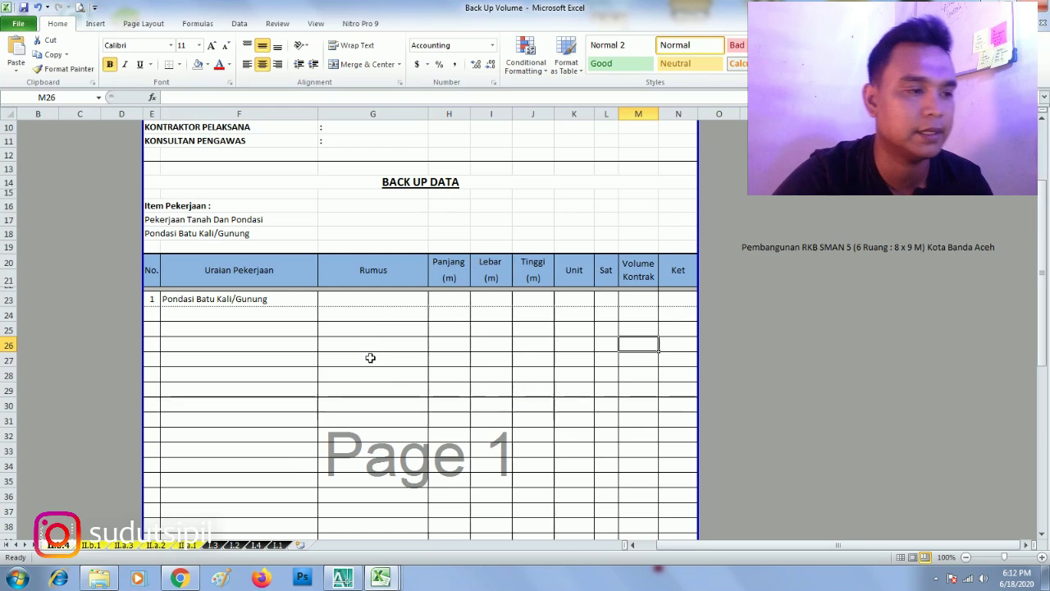
click(420, 344)
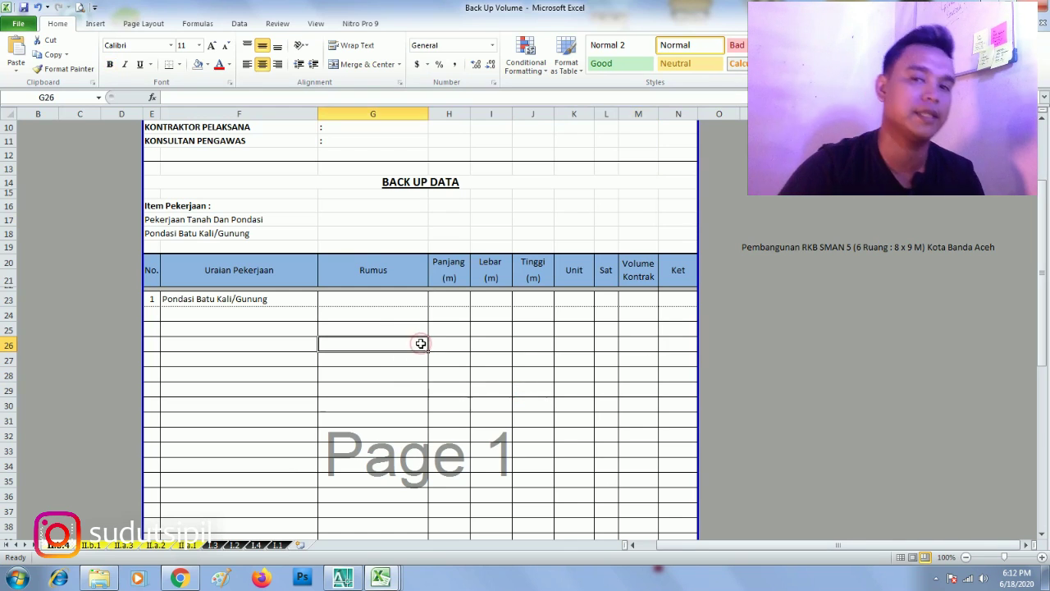
Enter "P x L x T" as the formula text in the Rumus column, cell G24.
click(112, 418)
click(173, 313)
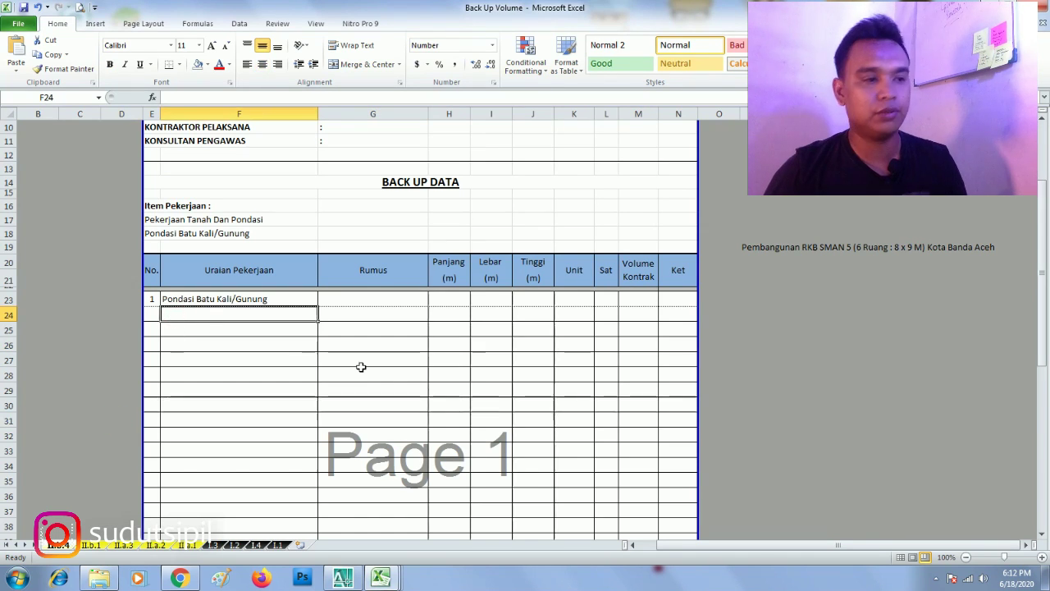
key(Right)
key(Right)
key(Left)
text(P)
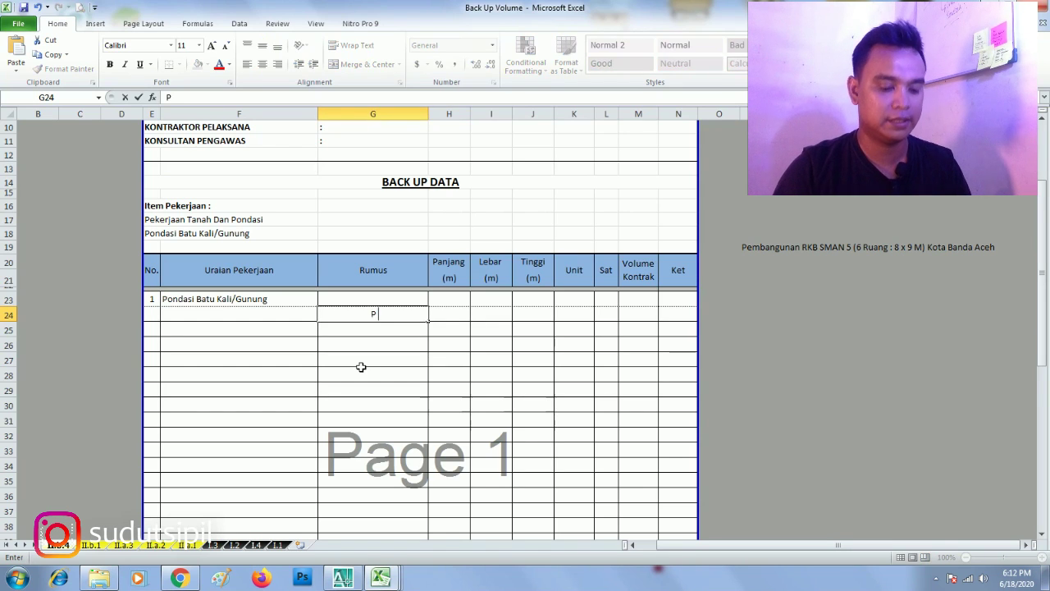
text( x L X T)
key(Return)
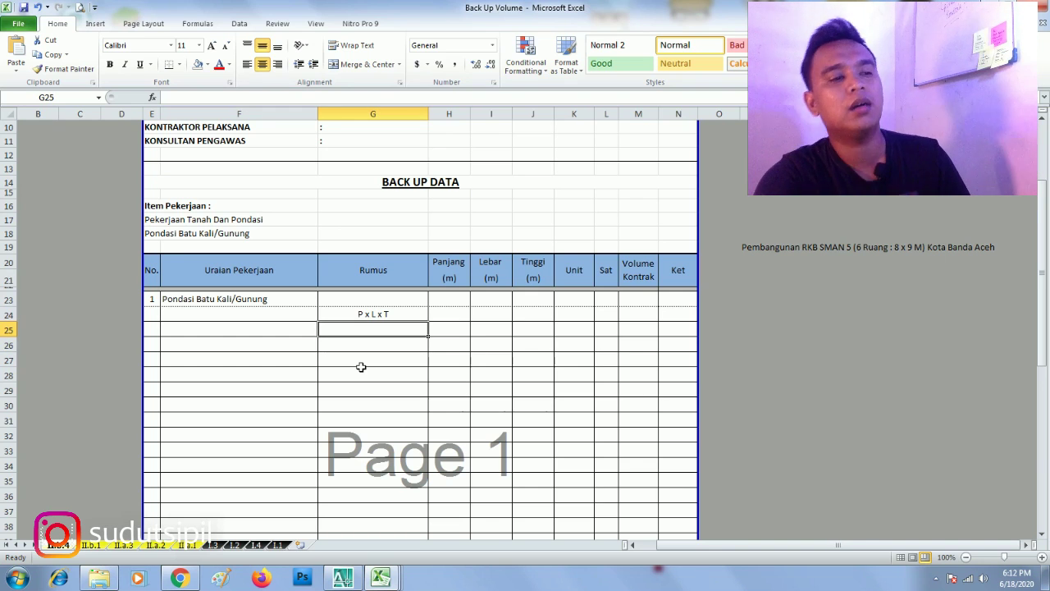
Enter "L = 1/2 (a+b)" as the width formula text in the Rumus column, cell G25.
click(383, 360)
click(382, 333)
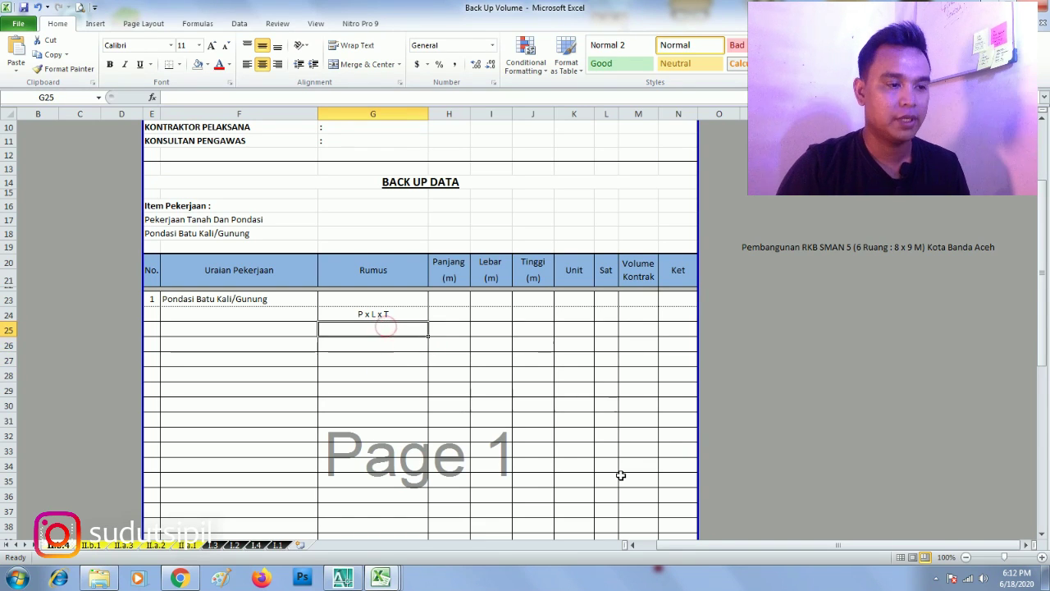
text(lL)
key(BackSpace)
key(BackSpace)
text(=)
key(BackSpace)
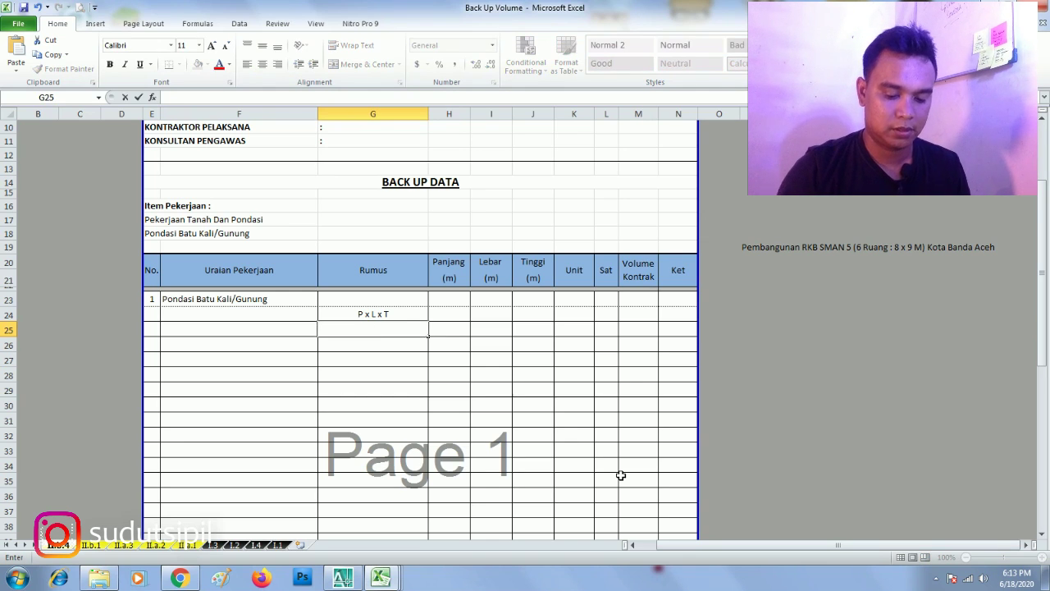
text(L)
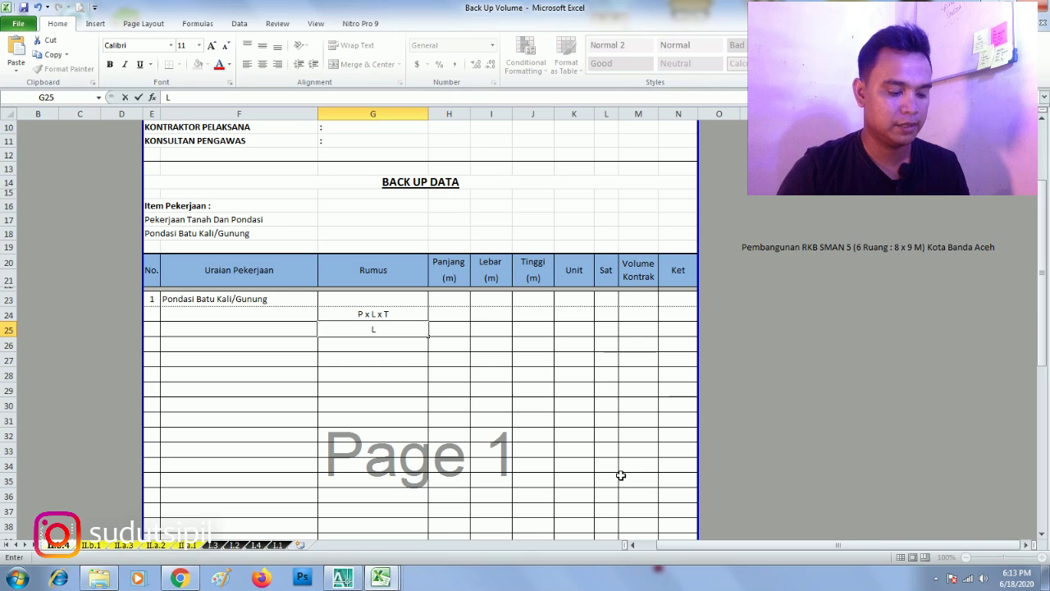
text( = 1/2+)
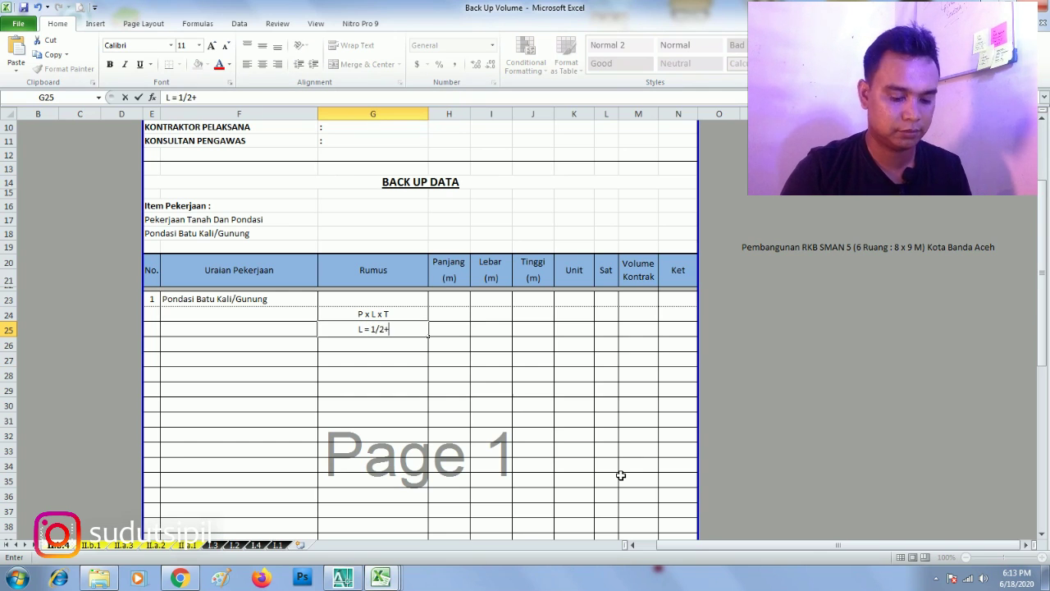
key(BackSpace)
key(BackSpace)
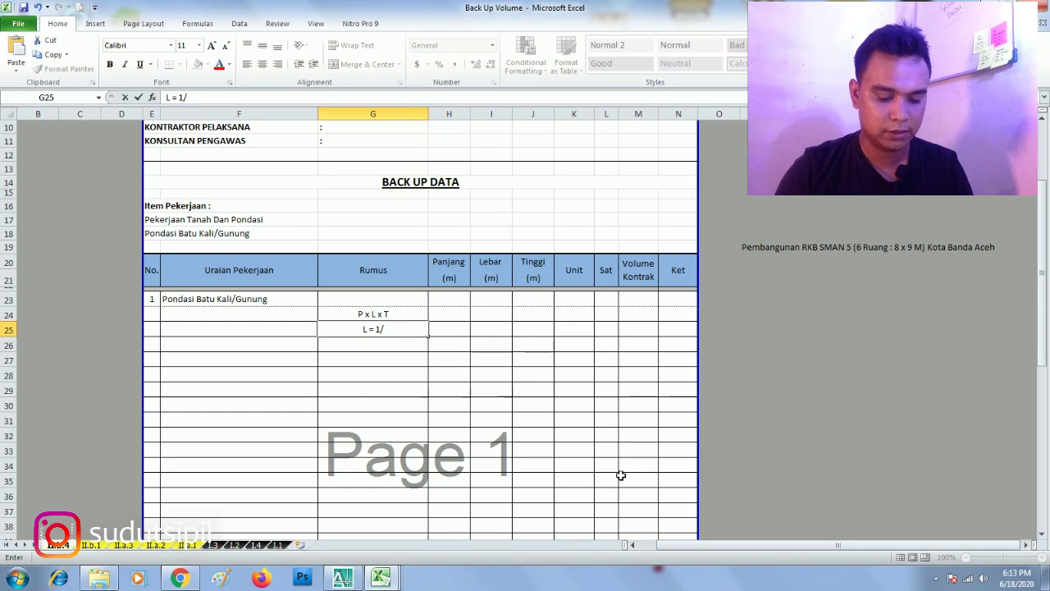
text(2 ()
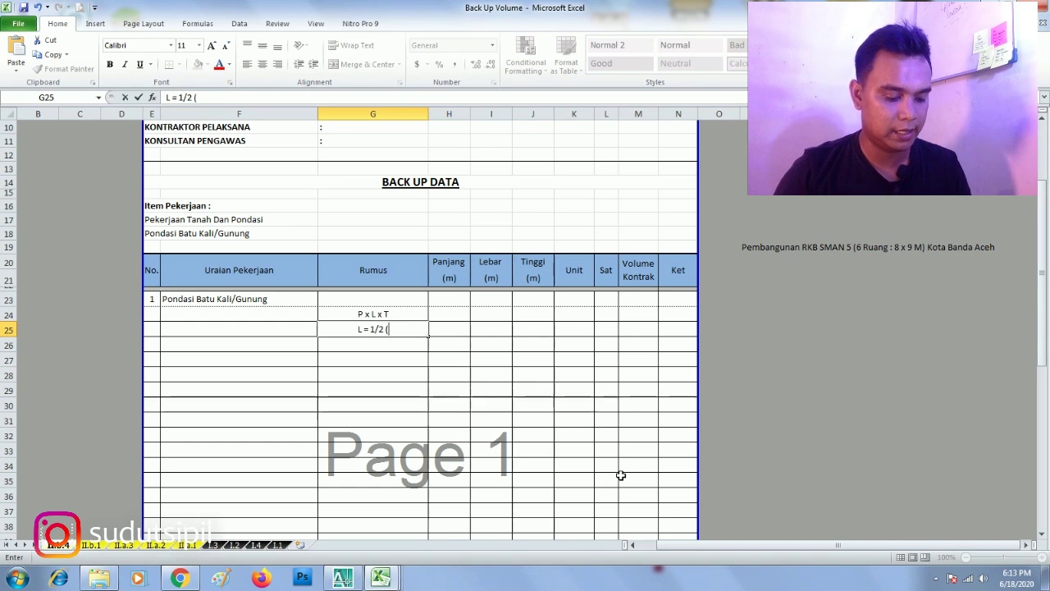
text(a=b)
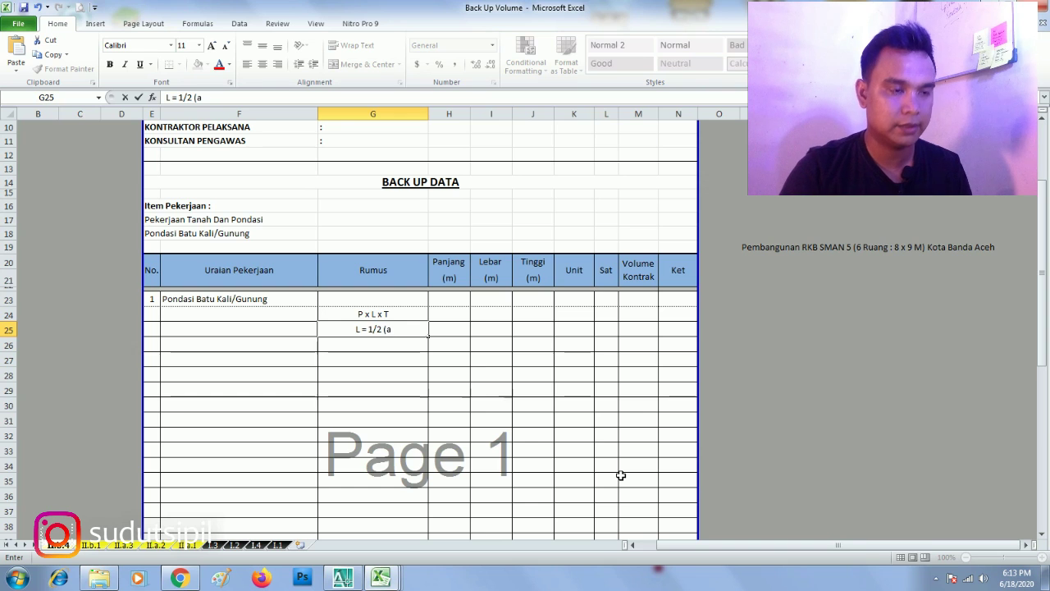
key(BackSpace)
key(BackSpace)
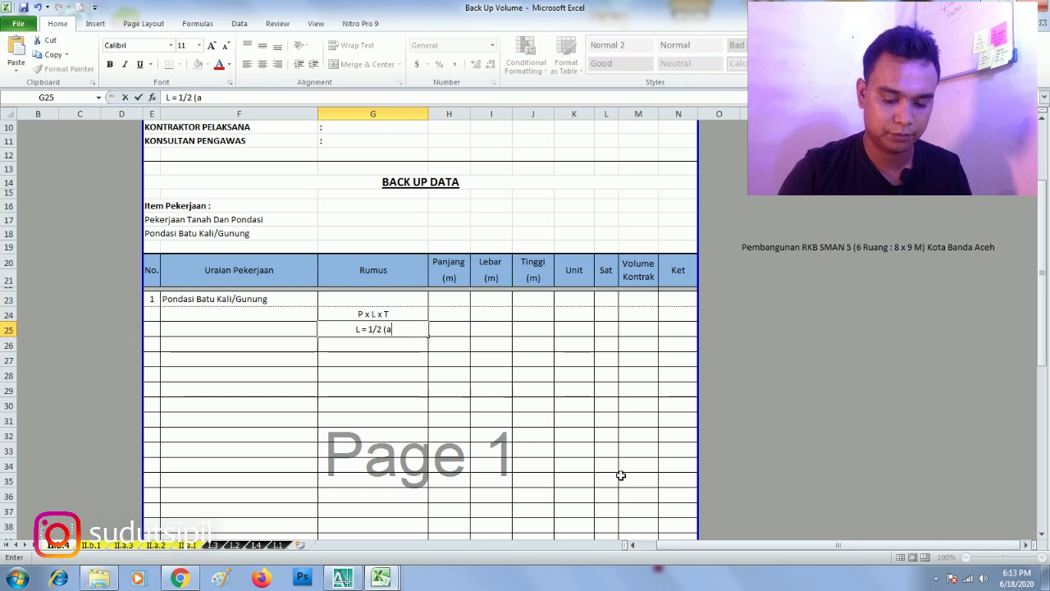
text(+b))
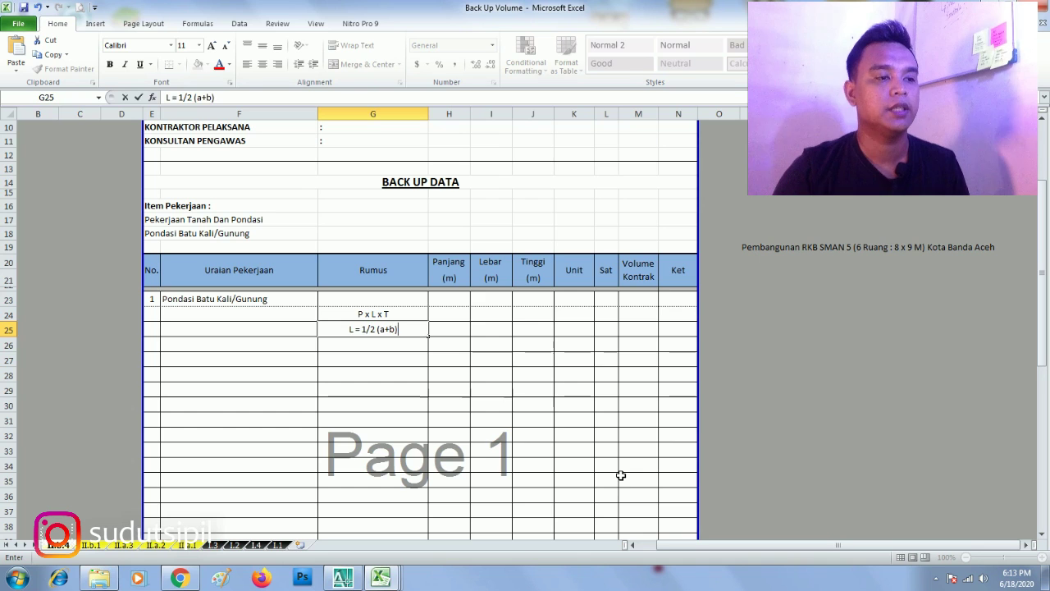
key(Return)
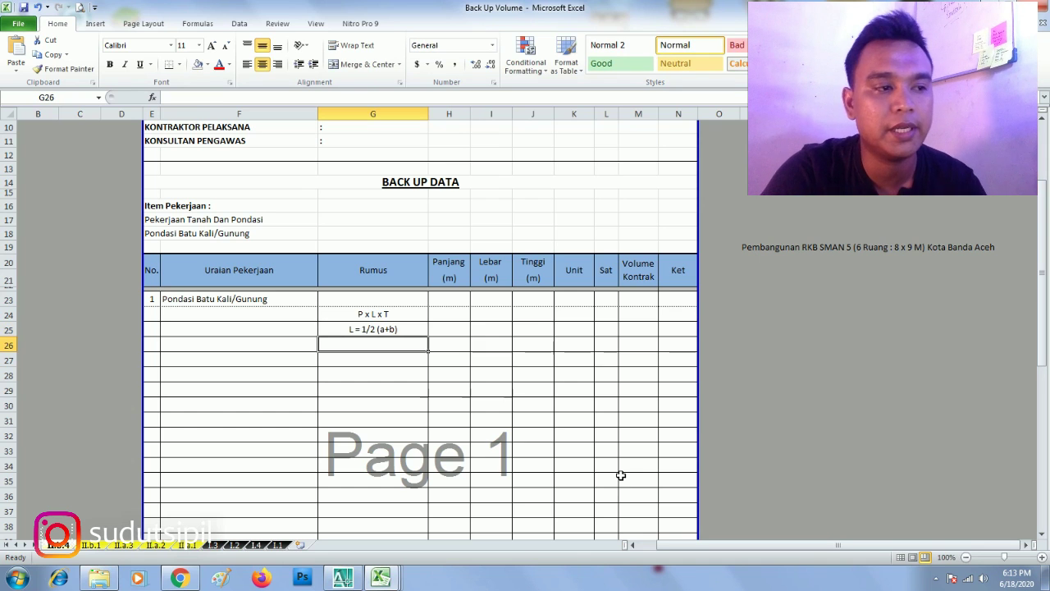
Move the Windows color scheme message out of the way and select the Panjang cell H24.
click(365, 327)
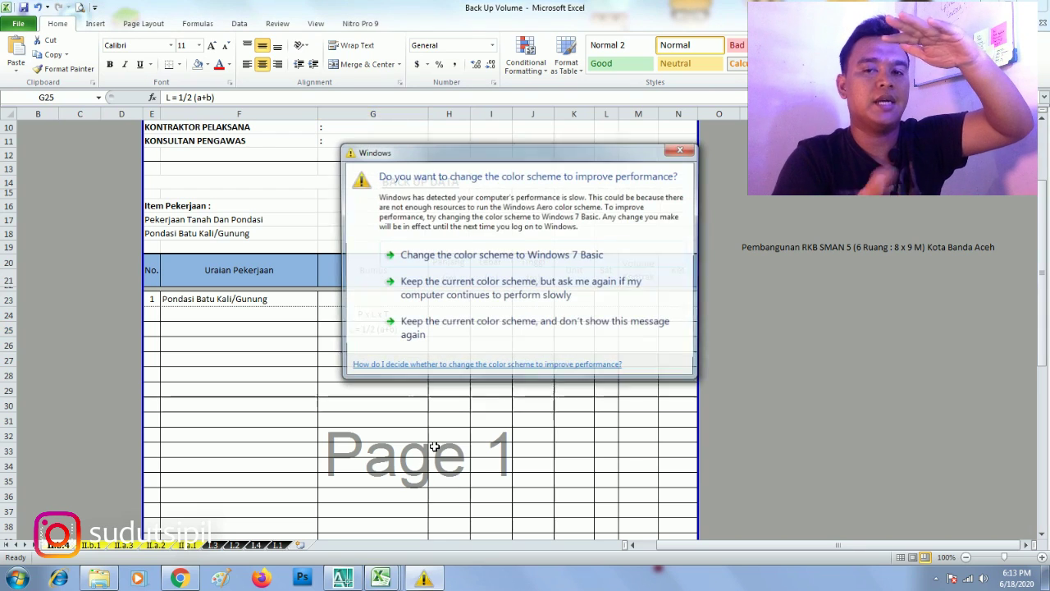
drag(523, 154, 784, 567)
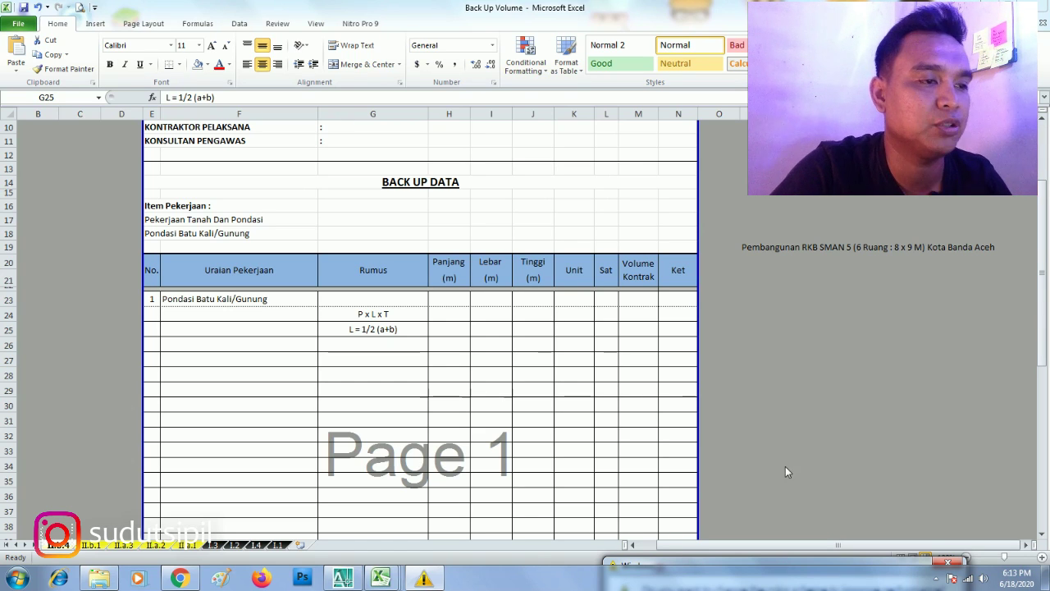
click(444, 310)
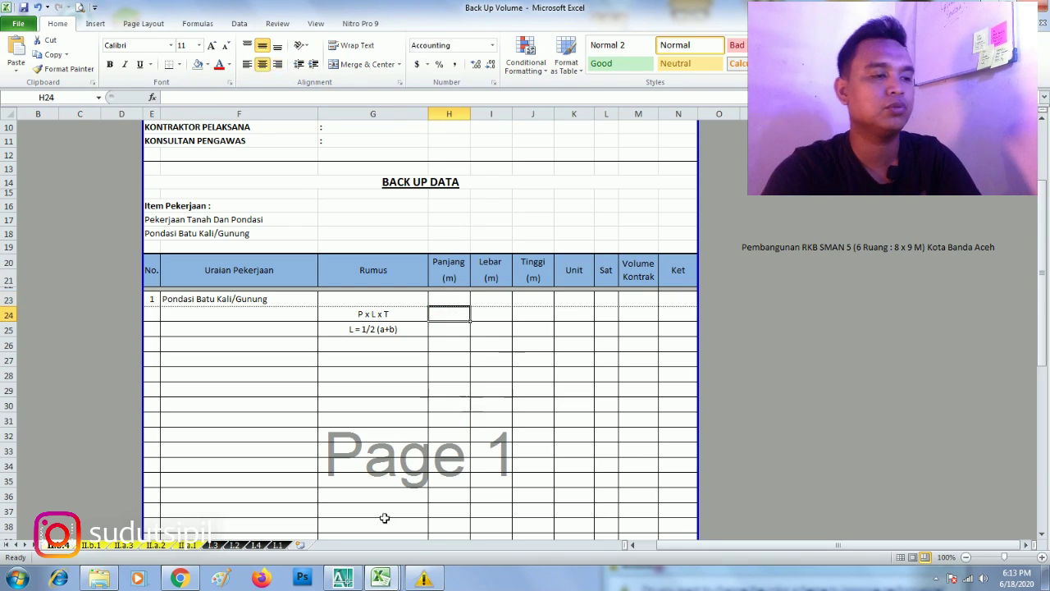
Switch to AutoCAD to examine the Denah Rencana Pondasi Menerus plan, and return to cell H24 of the backup sheet.
click(342, 578)
scroll(408, 305, down, 8)
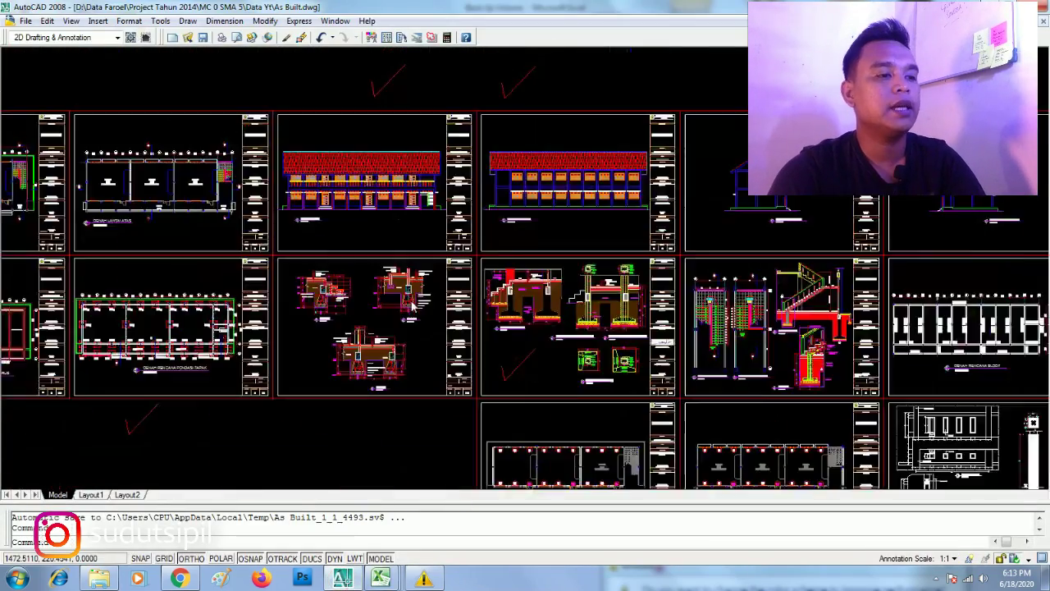
scroll(568, 309, up, 6)
scroll(569, 309, up, 3)
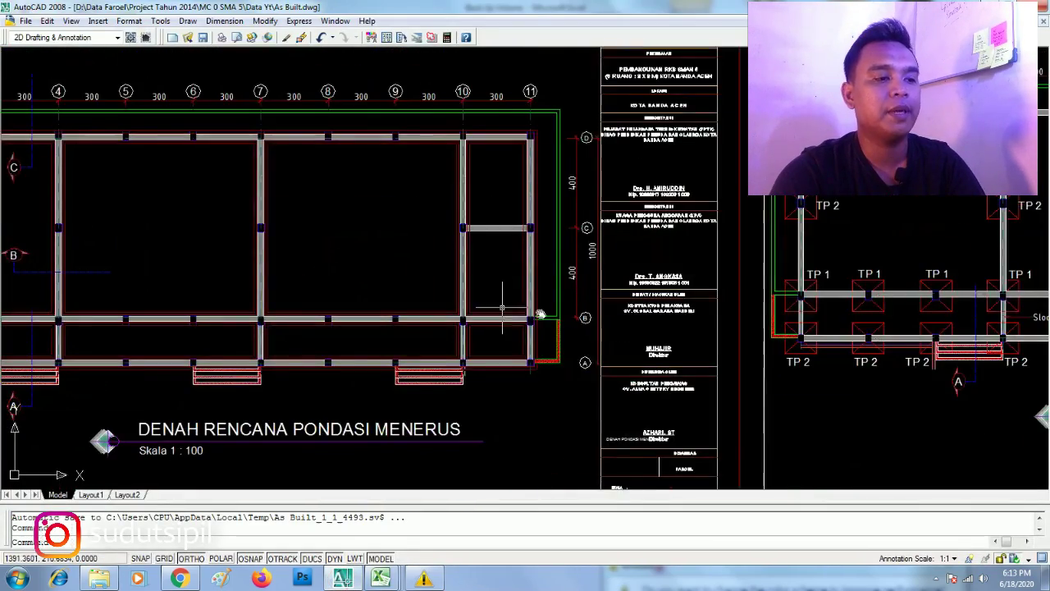
scroll(500, 316, down, 4)
scroll(509, 326, up, 3)
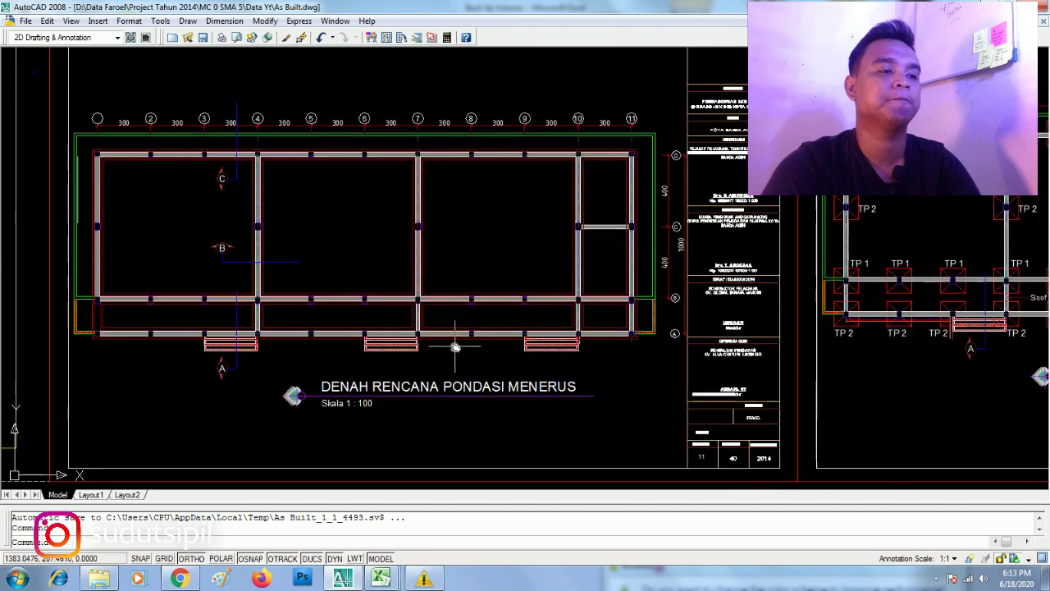
scroll(464, 385, up, 2)
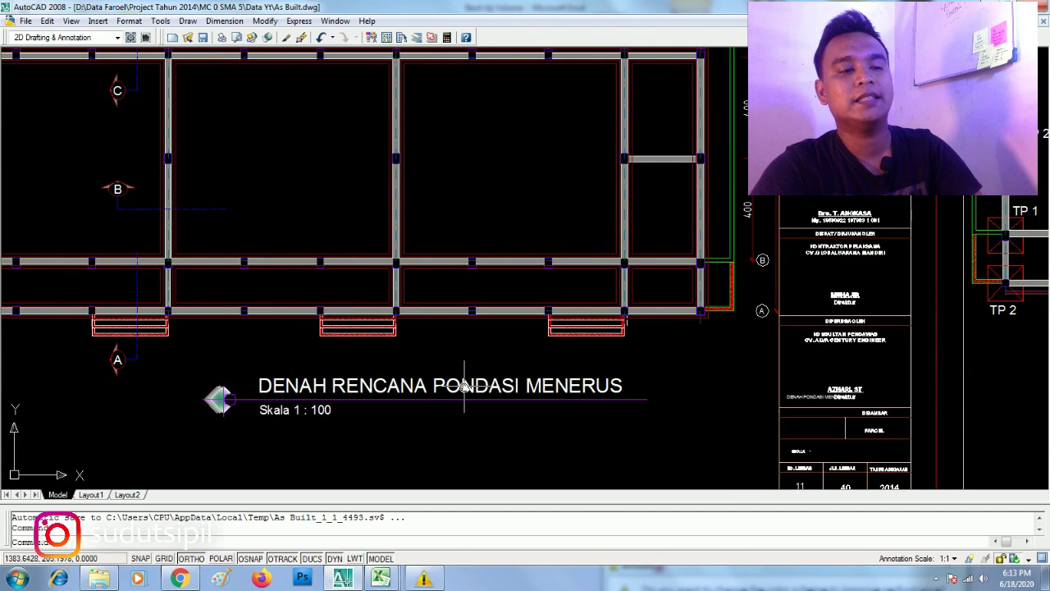
scroll(464, 386, down, 2)
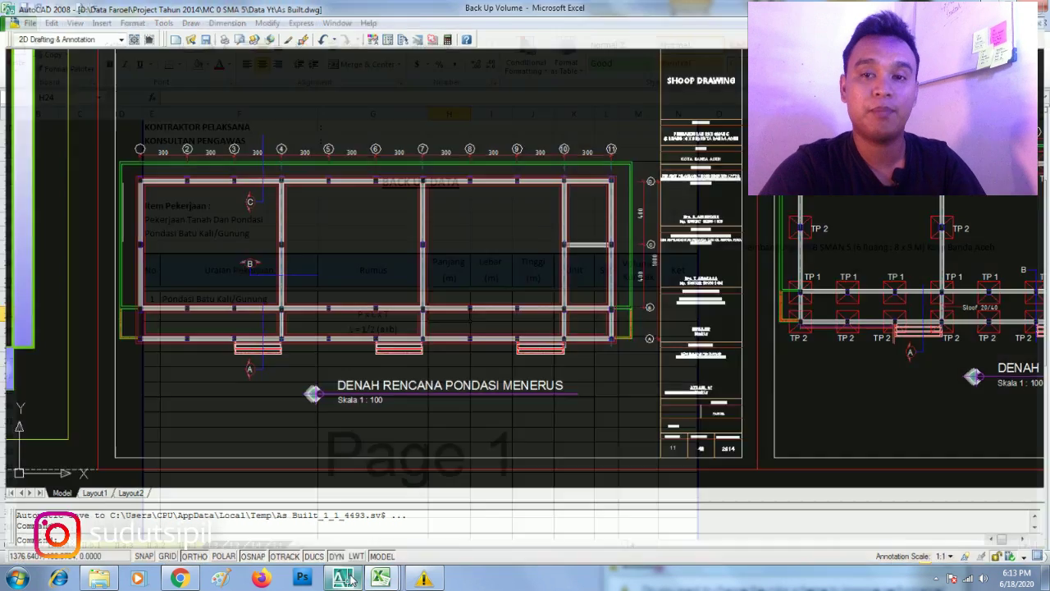
click(346, 579)
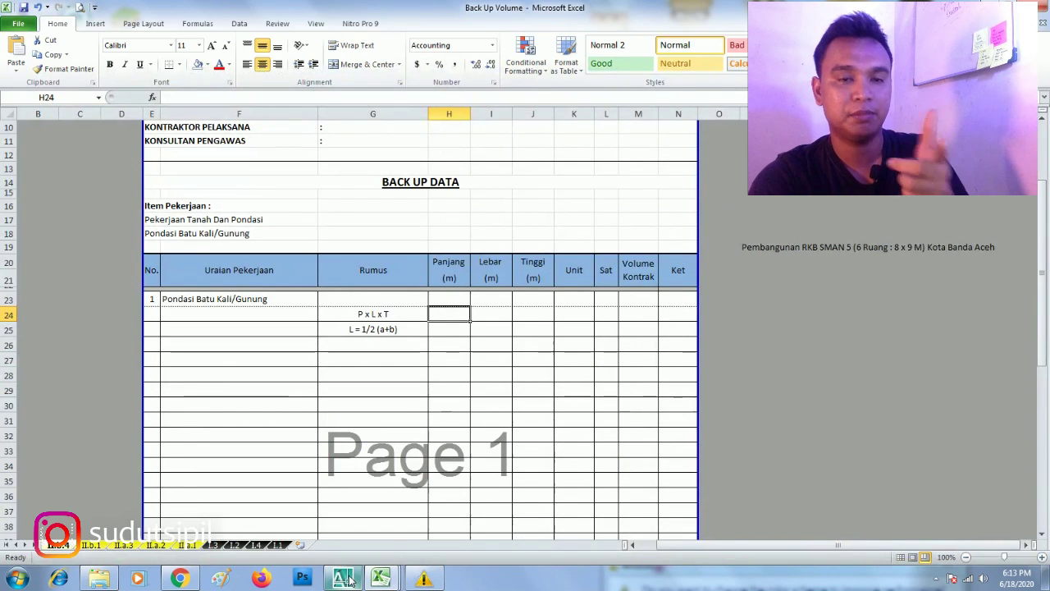
click(316, 383)
click(443, 315)
Check in the RAB workbook which backup cell supplies the Galian Tanah Pondasi volume under Pondasi Menerus.
mouse_move(380, 578)
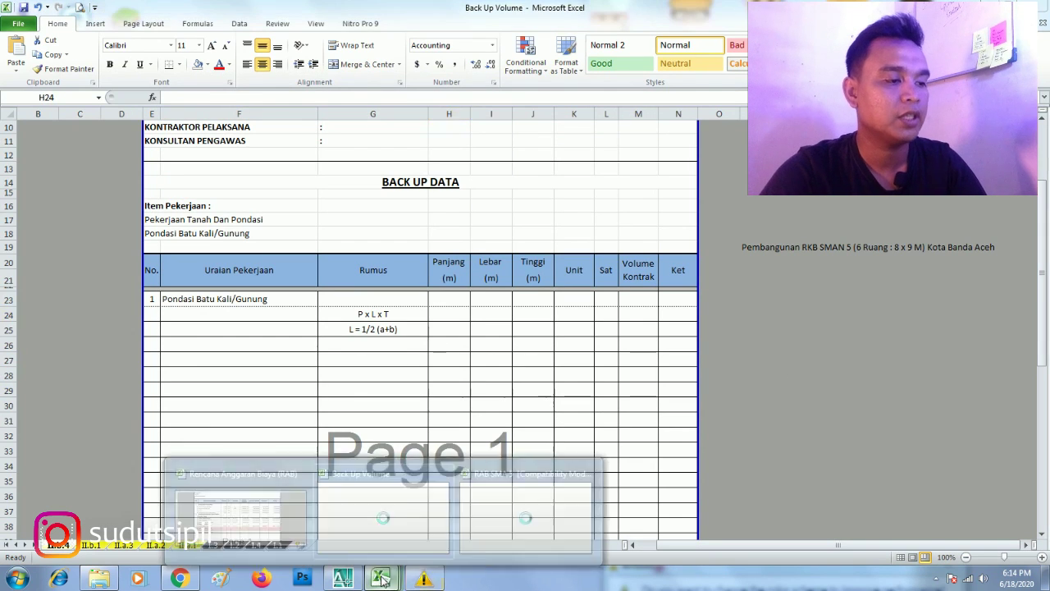
click(247, 511)
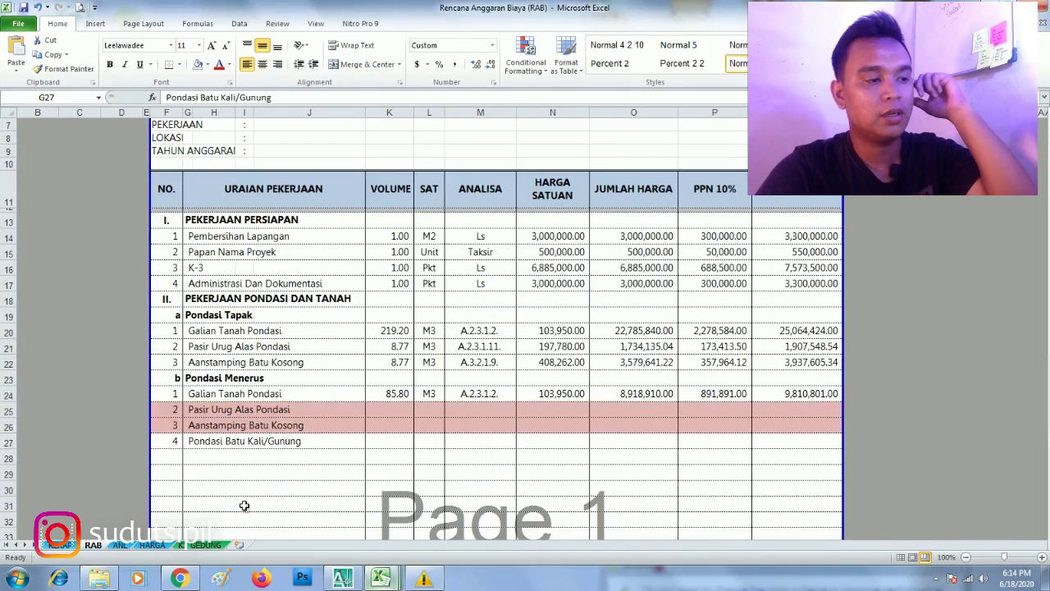
click(190, 395)
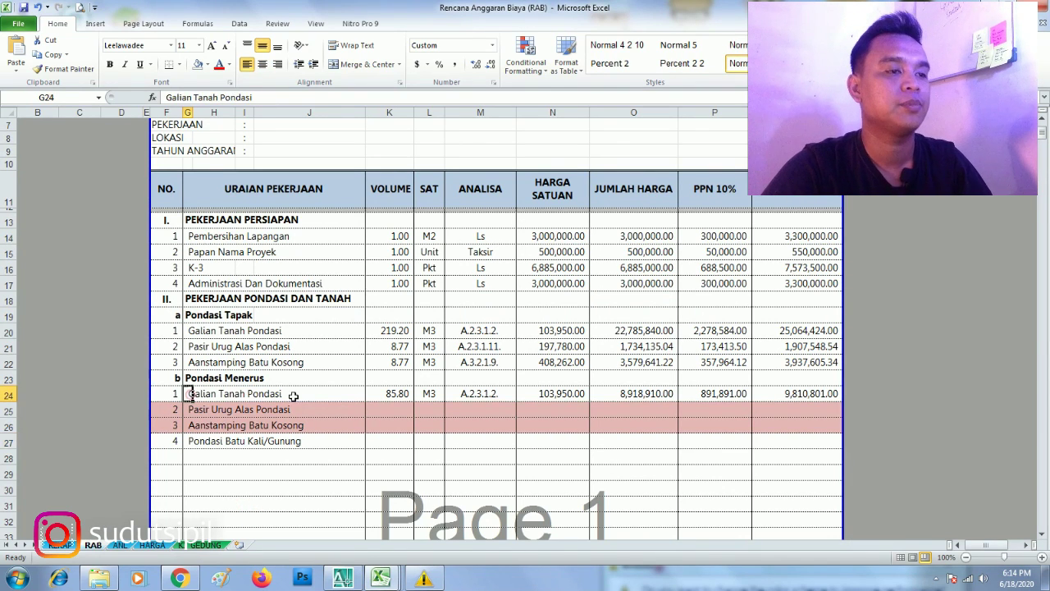
key(Right)
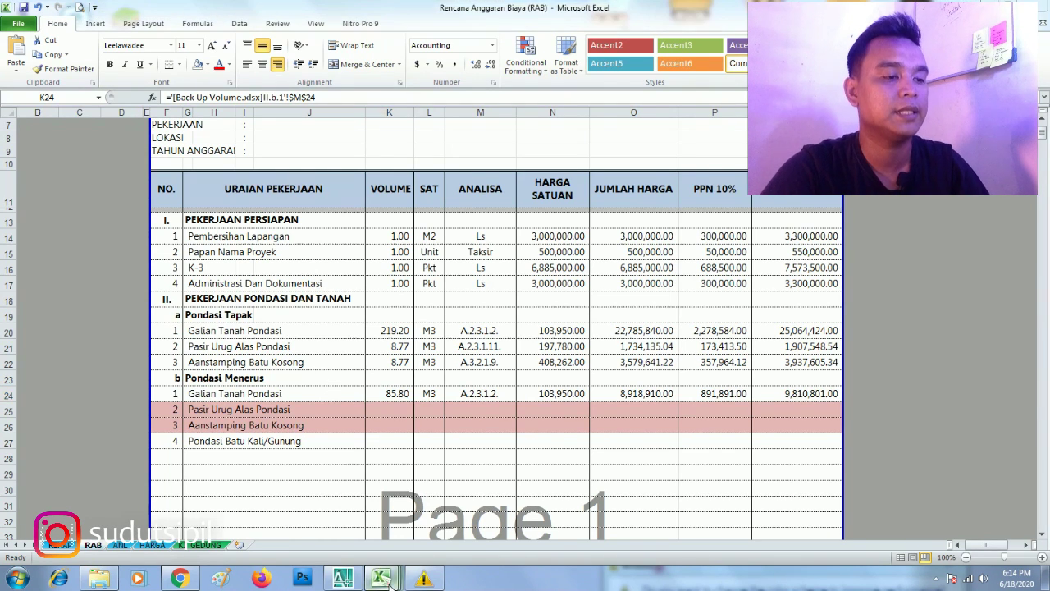
Clear the Pondasi Tapak Tipe 1 label from cell F24 on the II.b.1 sheet of the Back Up Volume workbook.
mouse_move(380, 578)
click(406, 507)
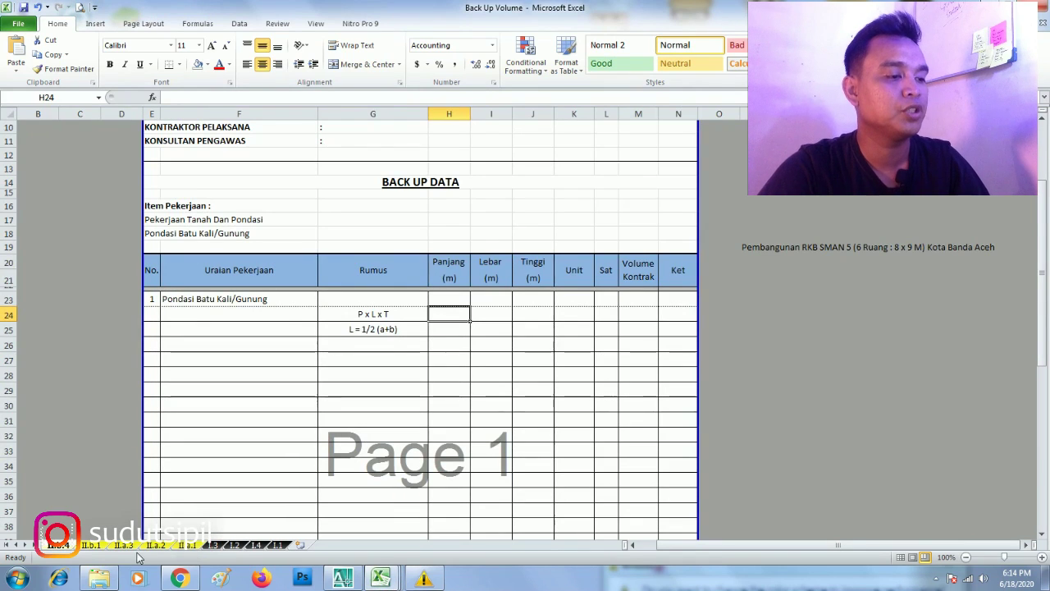
click(90, 545)
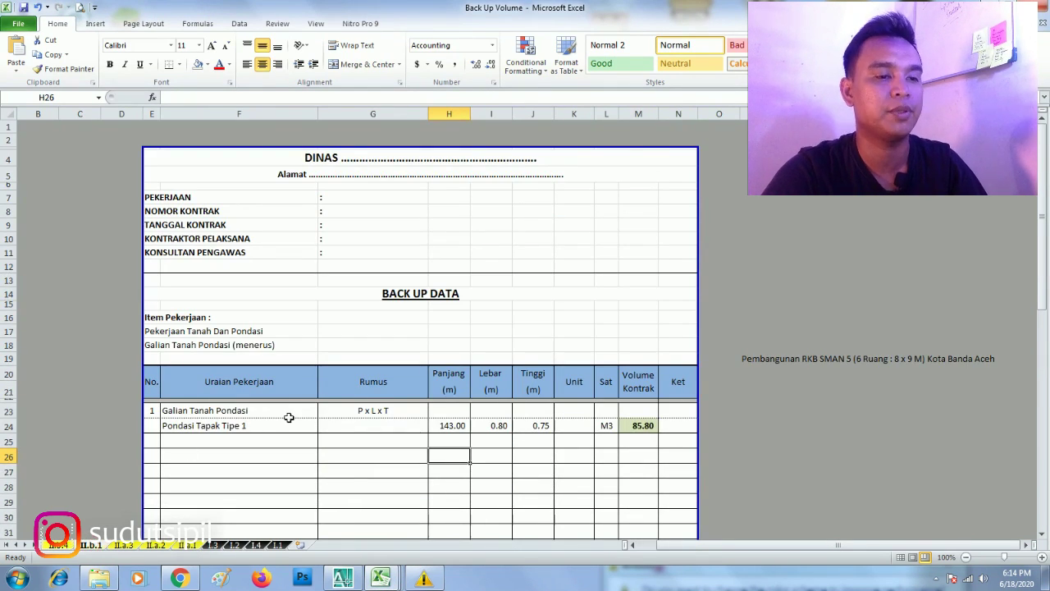
click(531, 466)
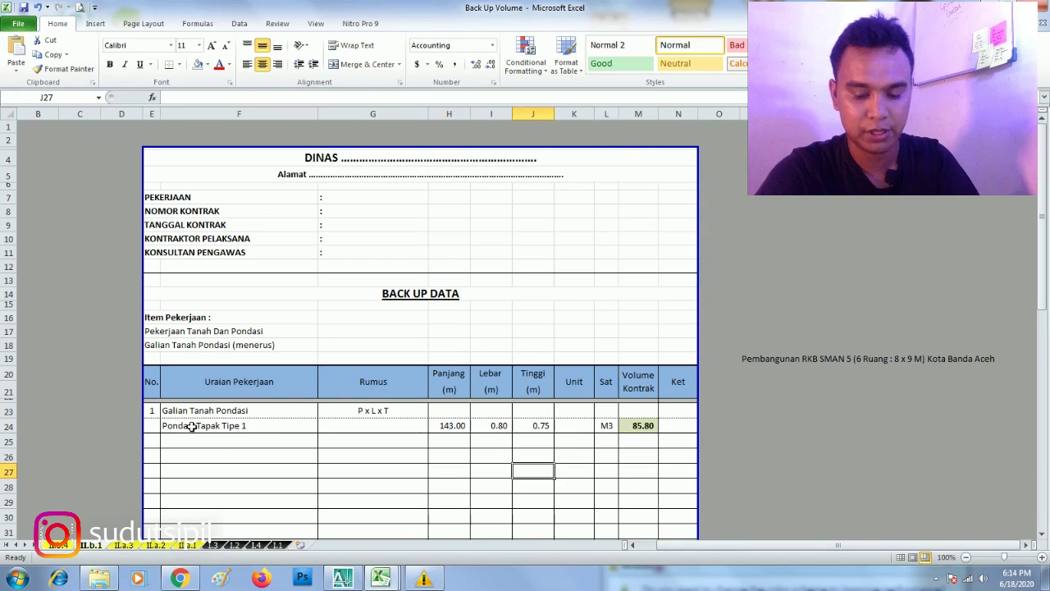
click(191, 425)
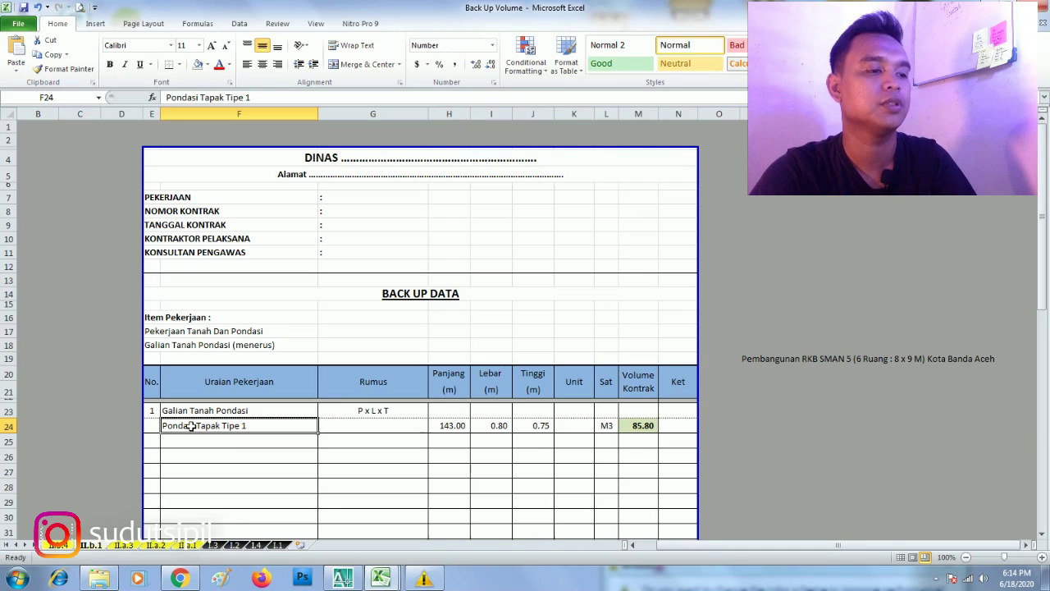
key(Delete)
click(305, 457)
click(437, 473)
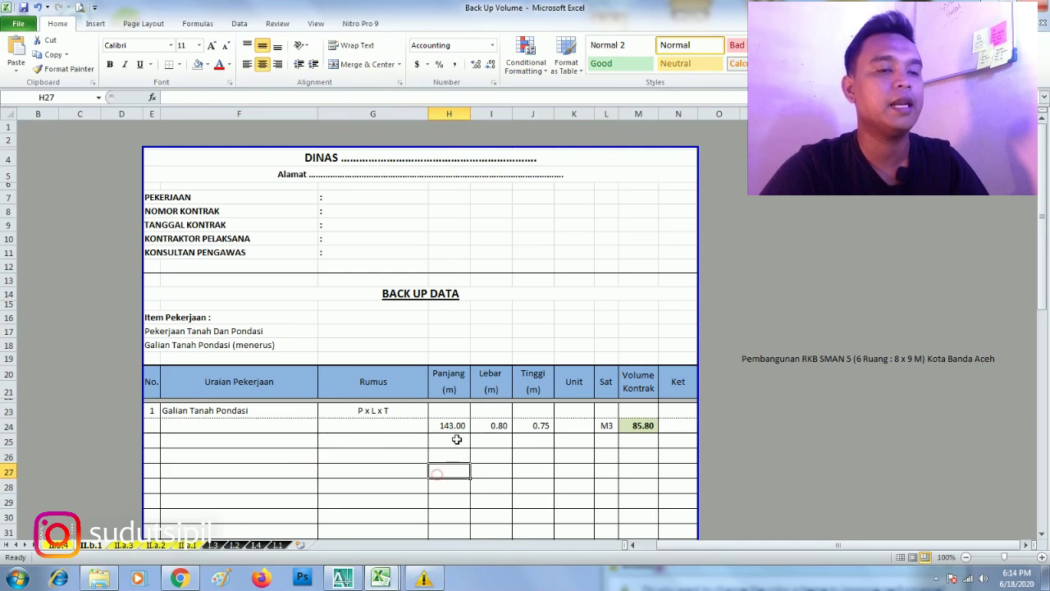
Link the Panjang cell H24 on sheet II.b.4 to the foundation length in H24 of sheet II.b.1.
click(456, 428)
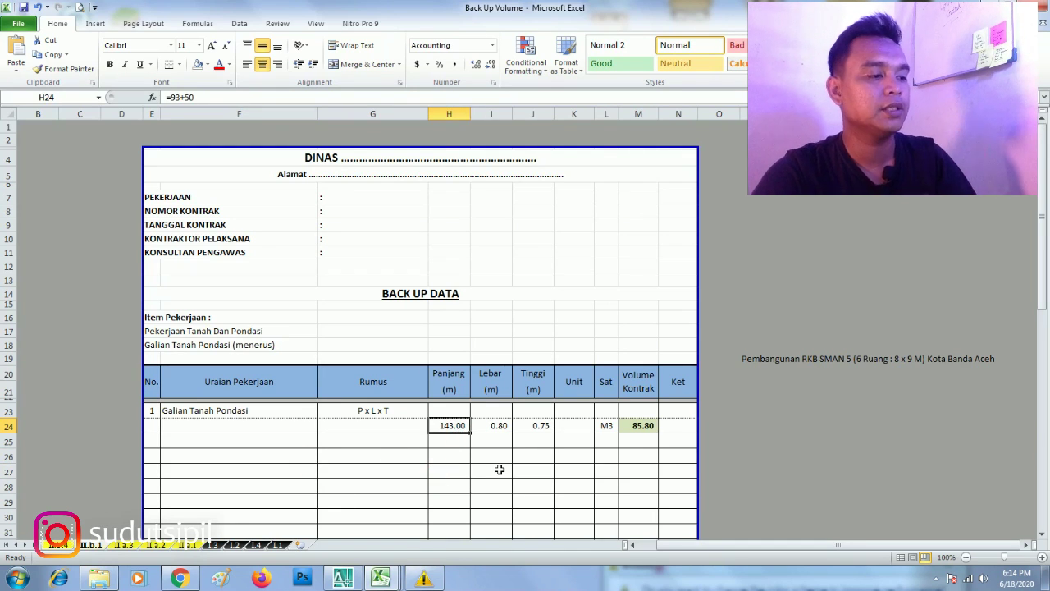
key(ctrl+Page_Up)
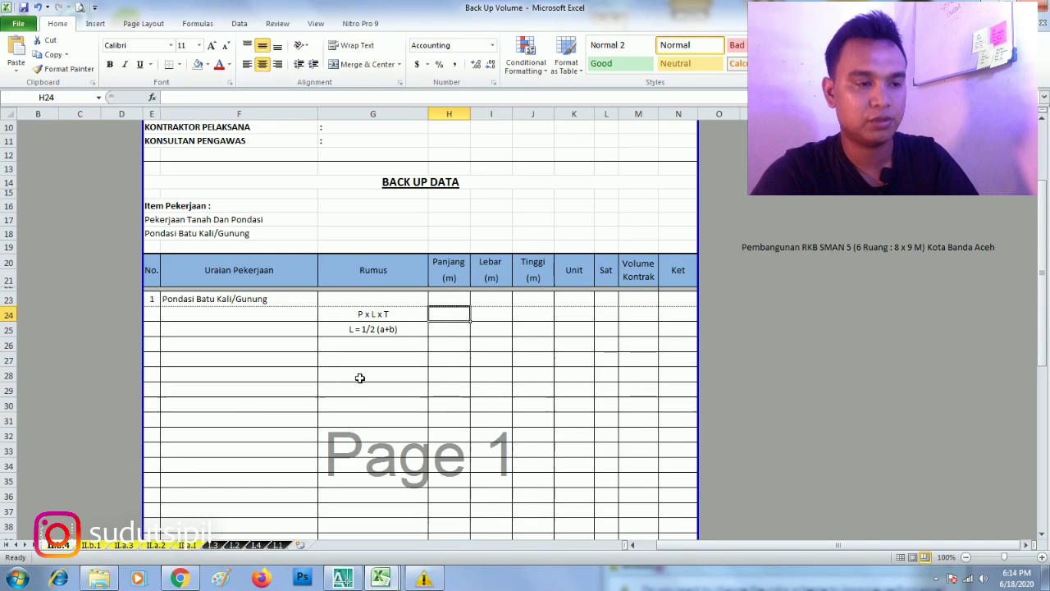
text(=)
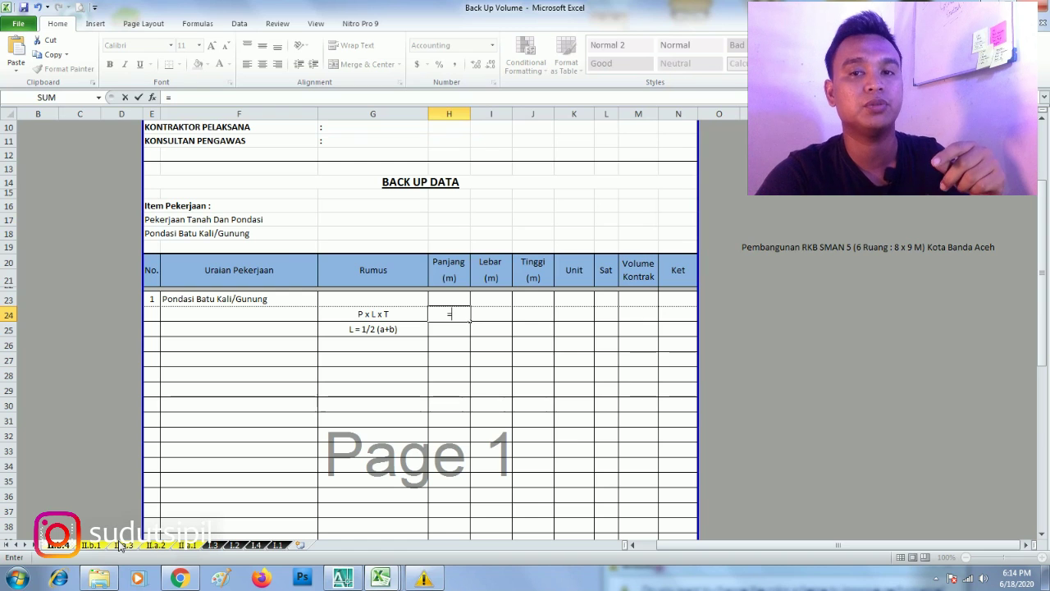
click(92, 545)
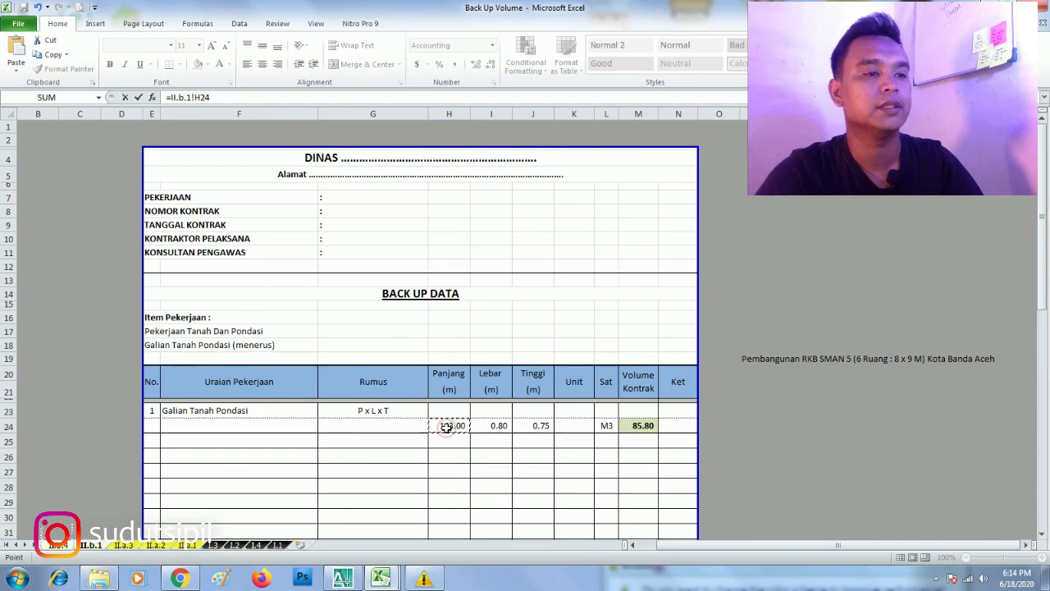
key(Return)
Calculate the average foundation width in Lebar cell I24 as =(0.35+0.60)/2, checking the Pot. B-B section widths in AutoCAD.
click(503, 313)
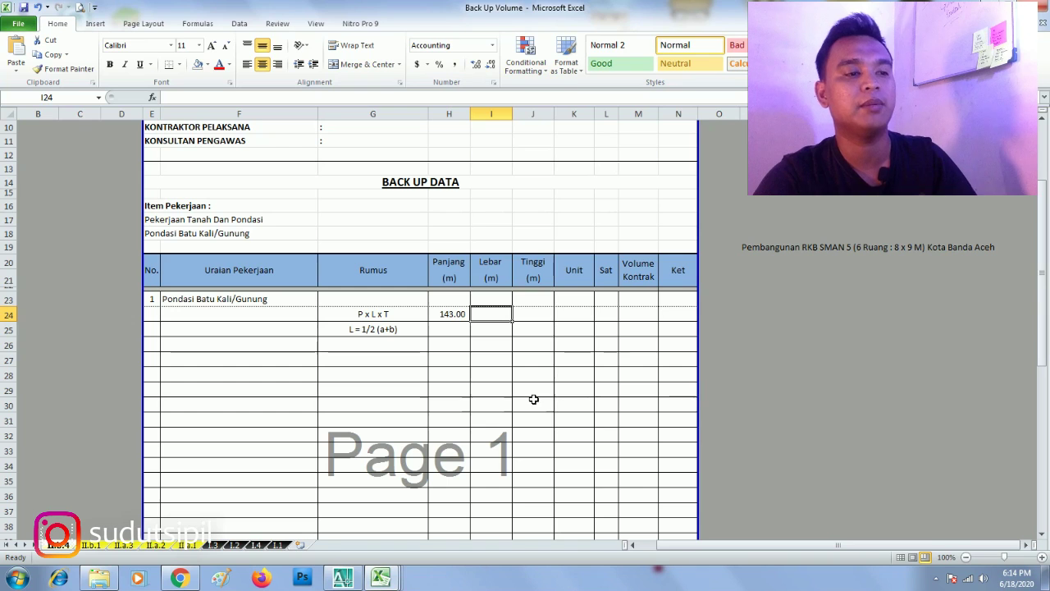
text(=()
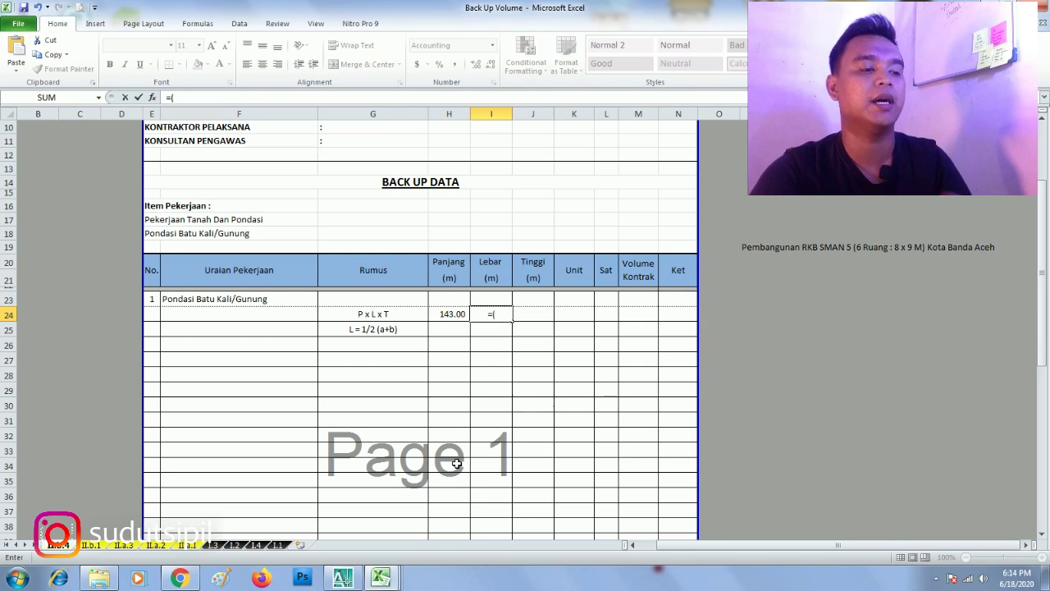
click(343, 577)
scroll(228, 316, down, 4)
scroll(542, 316, up, 8)
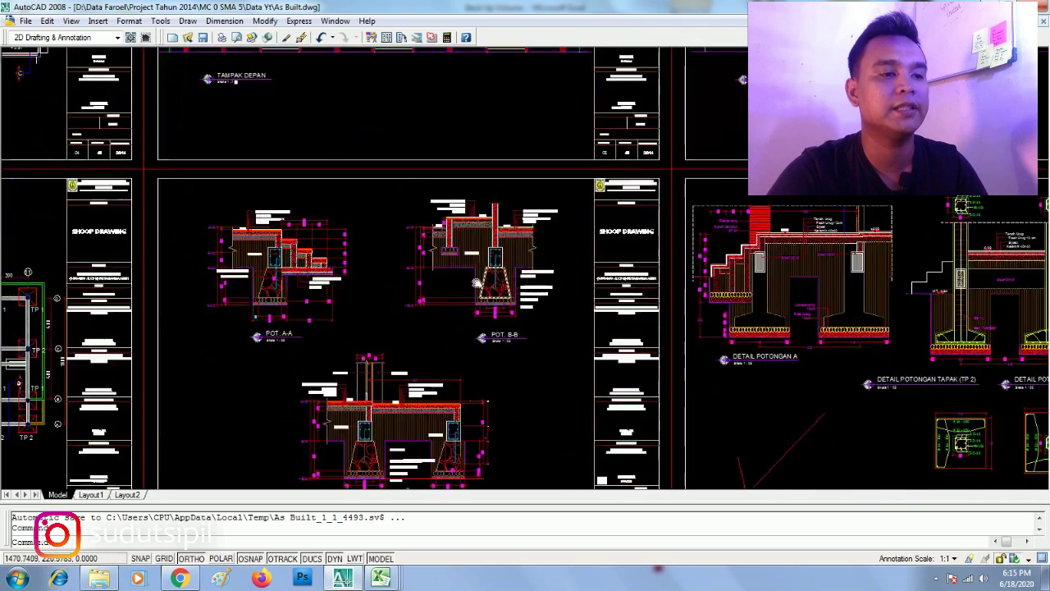
drag(541, 316, 469, 268)
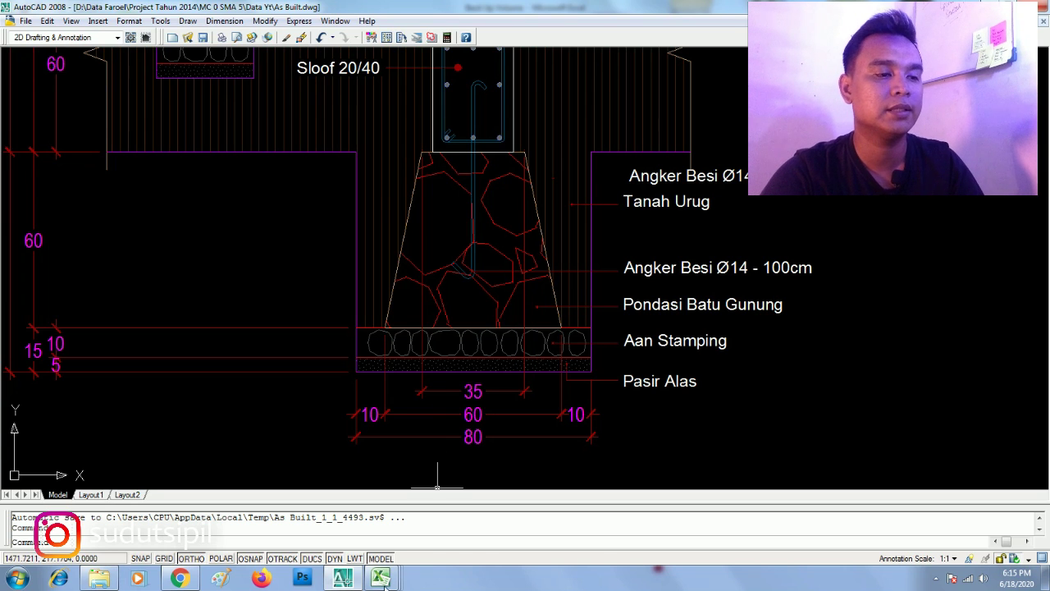
mouse_move(352, 581)
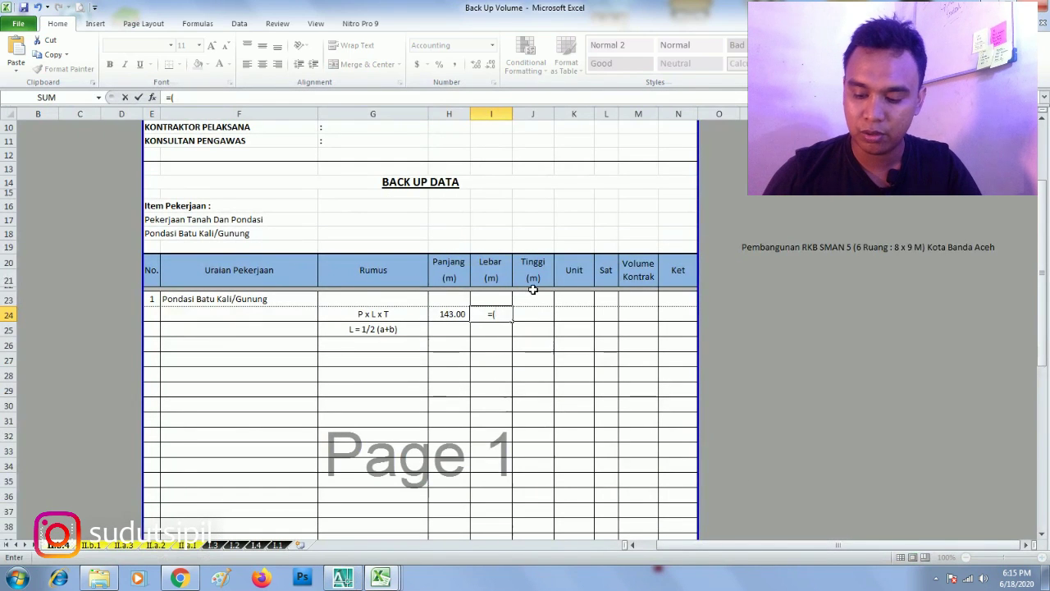
text(5)
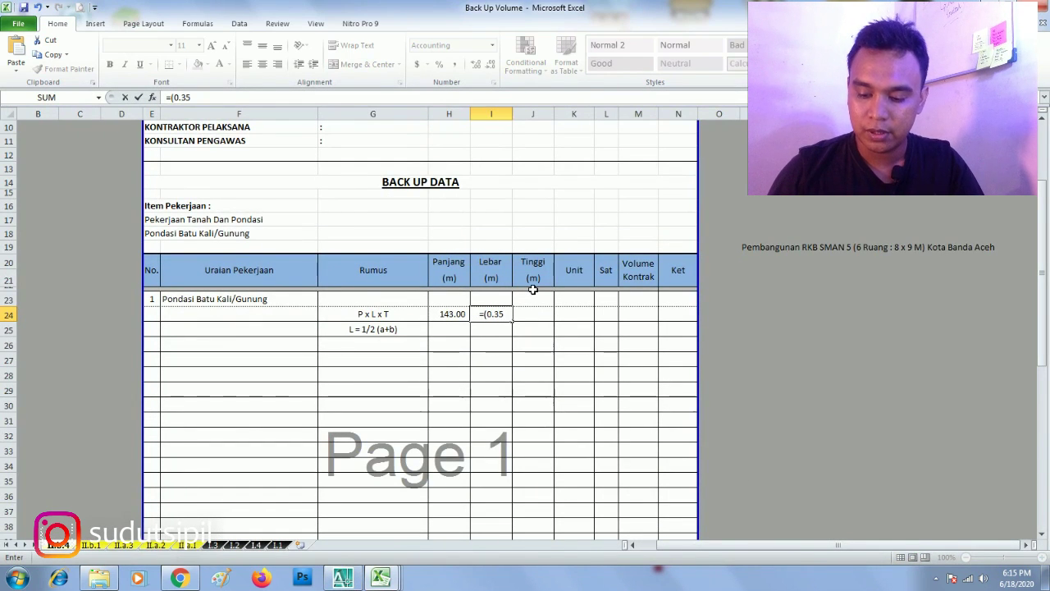
text(+0.60)
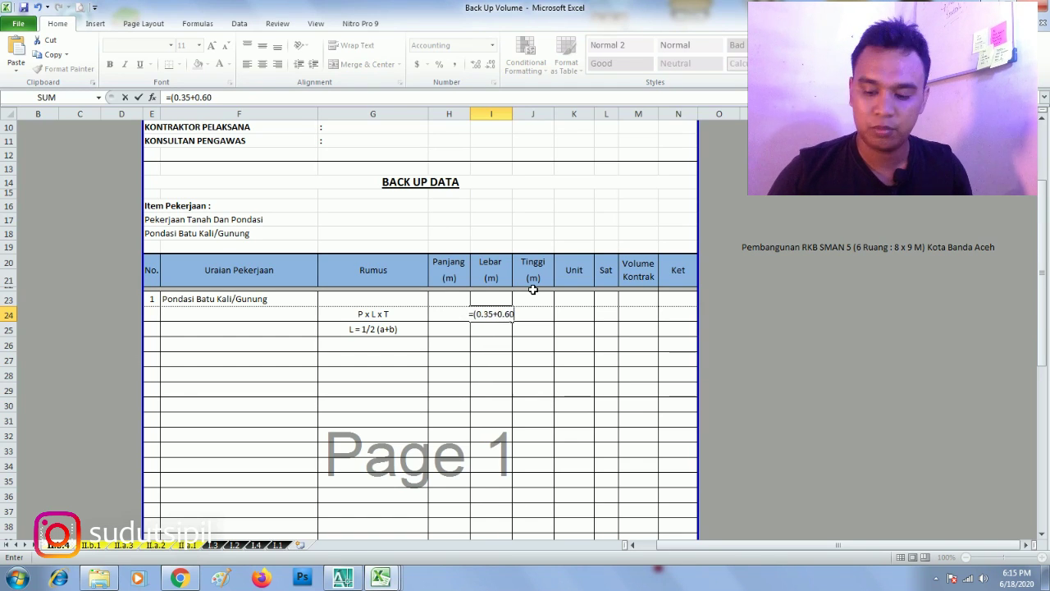
text()/2)
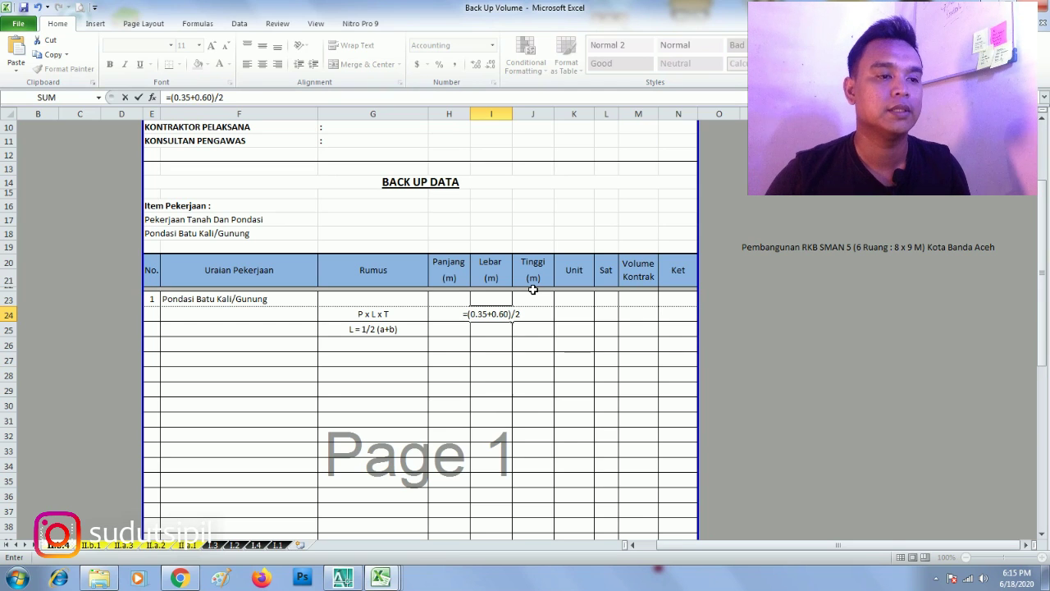
key(Return)
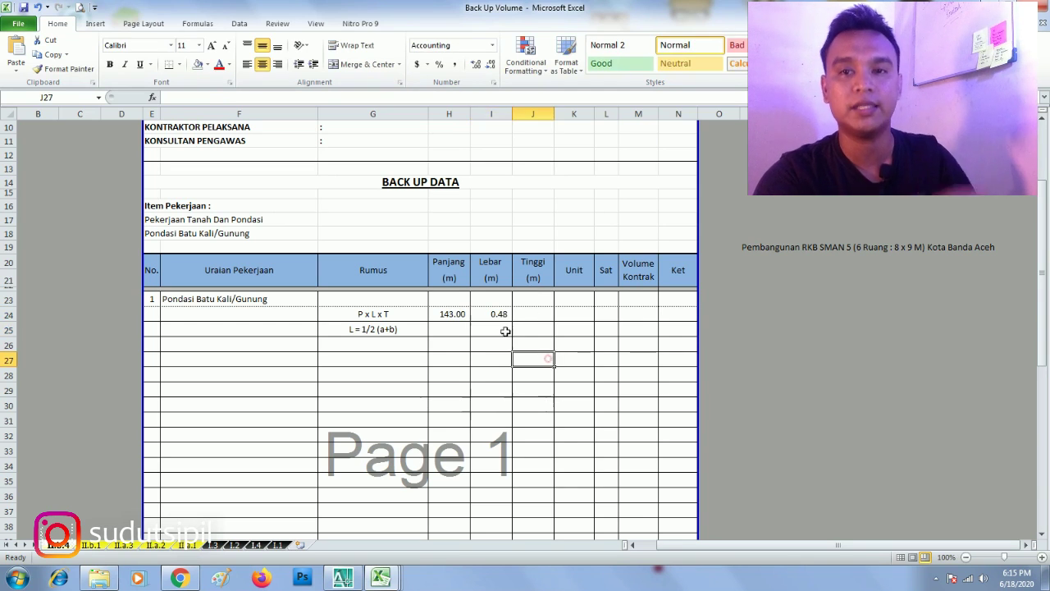
Set the Tinggi cell J24 to 0.60, checking the stone foundation's height on the AutoCAD section.
click(500, 314)
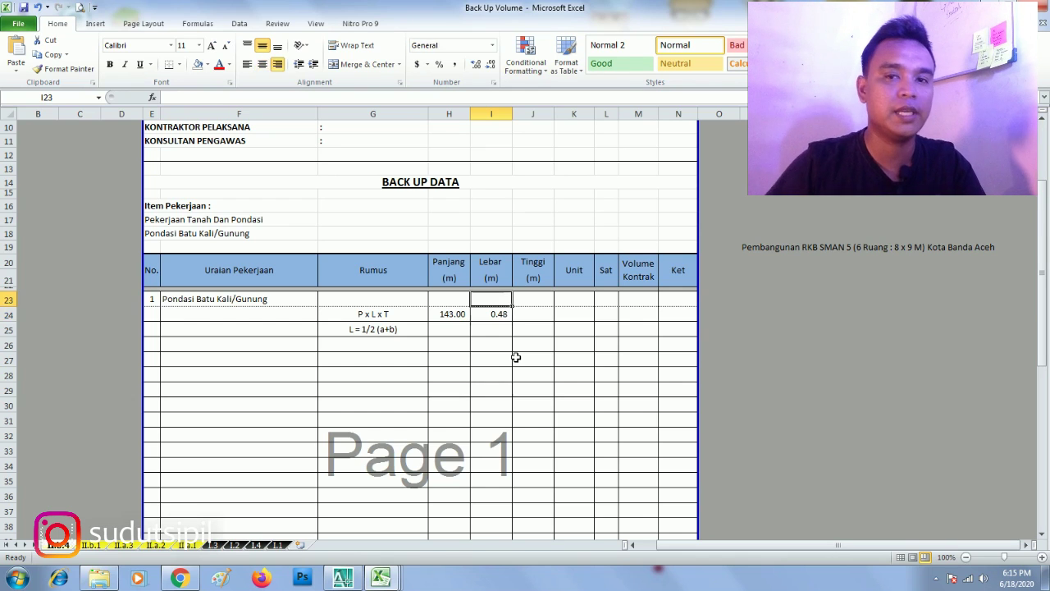
key(Right)
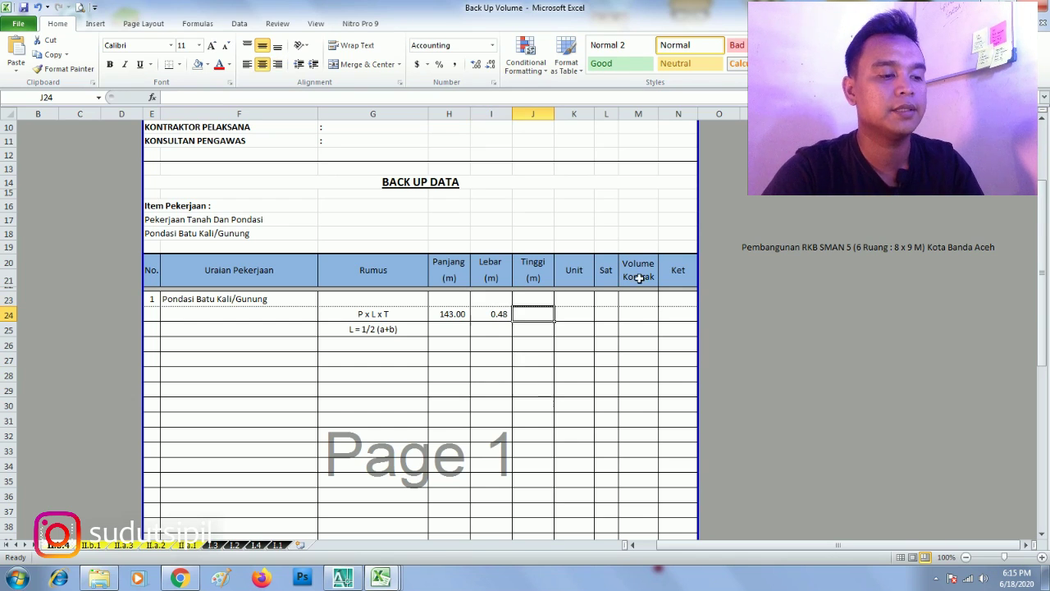
click(343, 579)
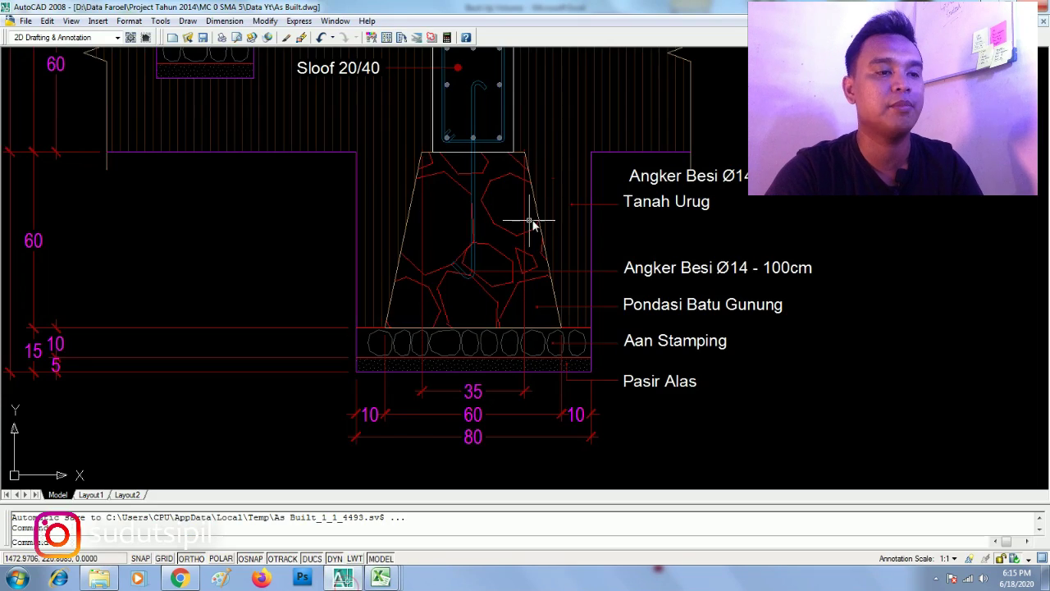
mouse_move(579, 227)
mouse_down()
mouse_move(612, 260)
mouse_move(664, 271)
mouse_up()
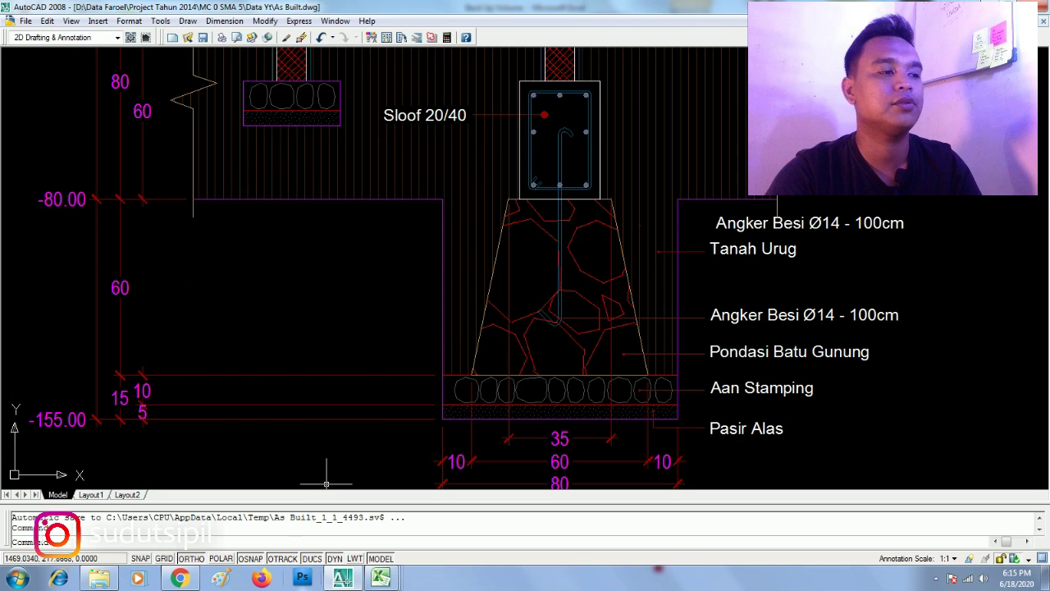
click(380, 578)
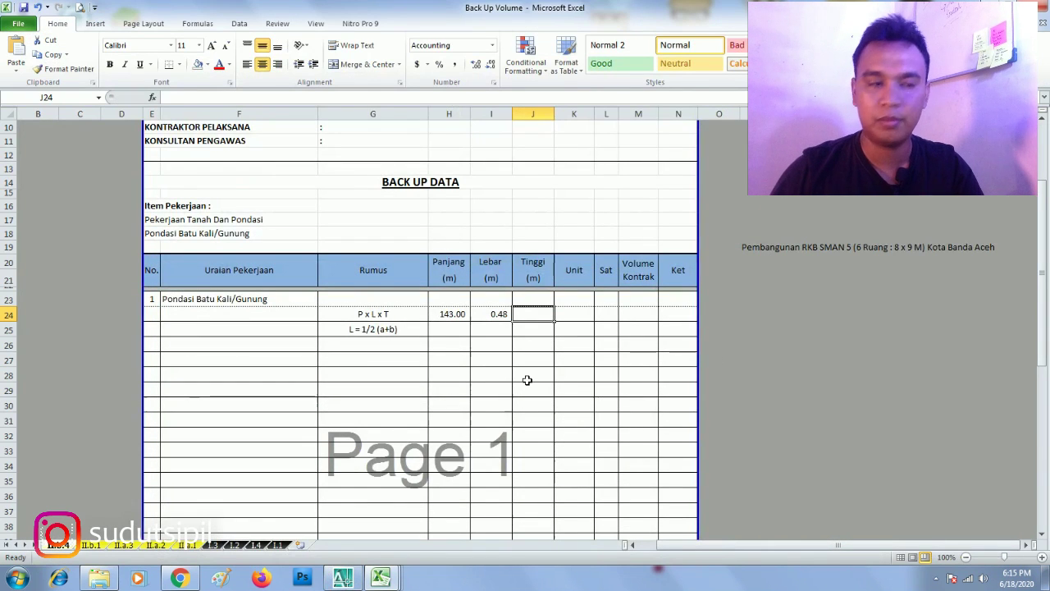
text(0.60)
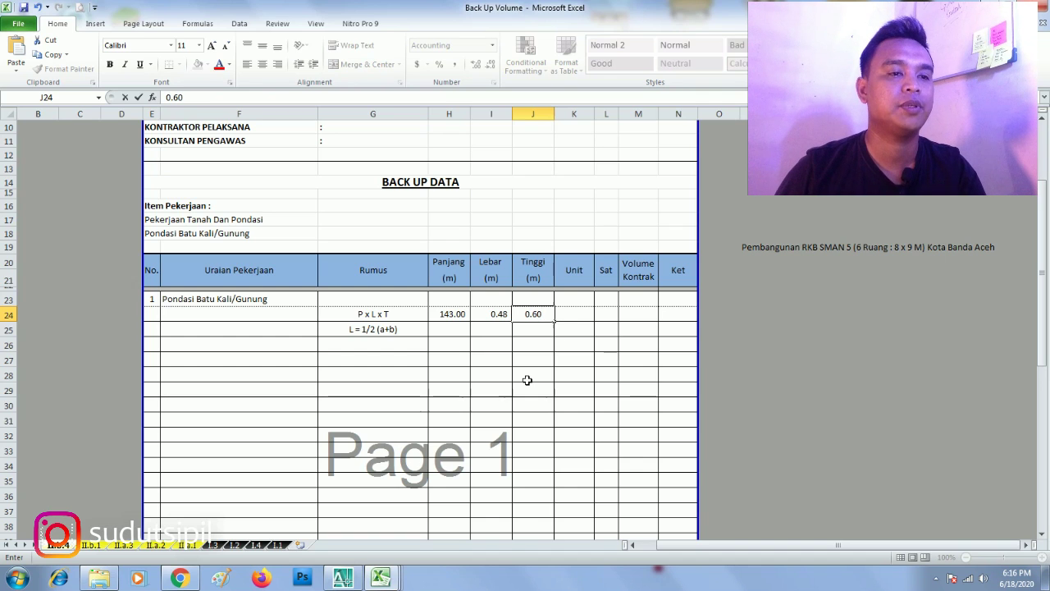
key(Tab)
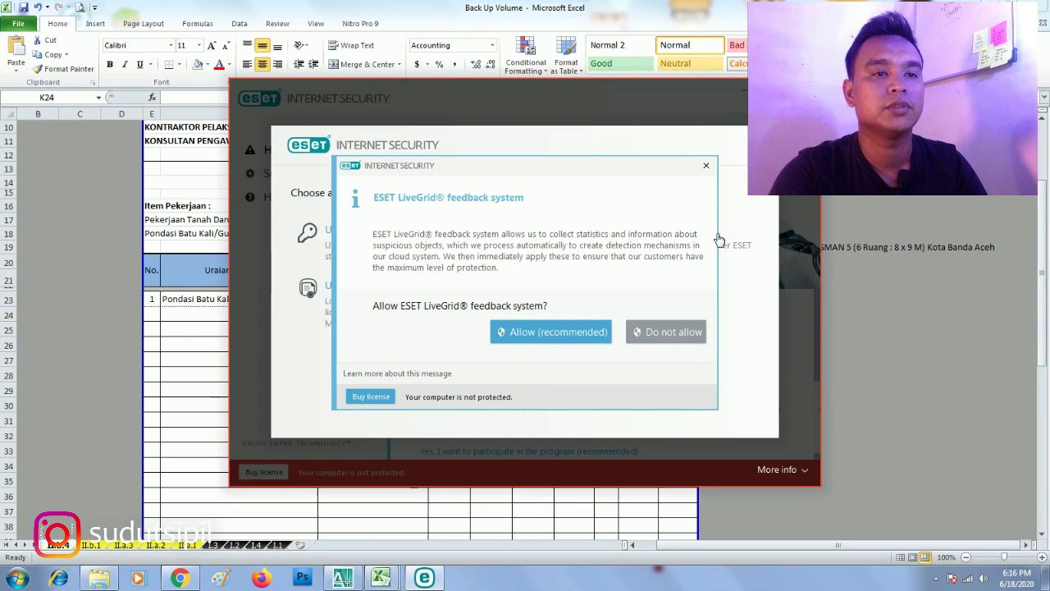
Dismiss the ESET Internet Security pop-ups covering the worksheet and return to cell K24.
click(708, 168)
click(704, 163)
click(560, 358)
click(582, 309)
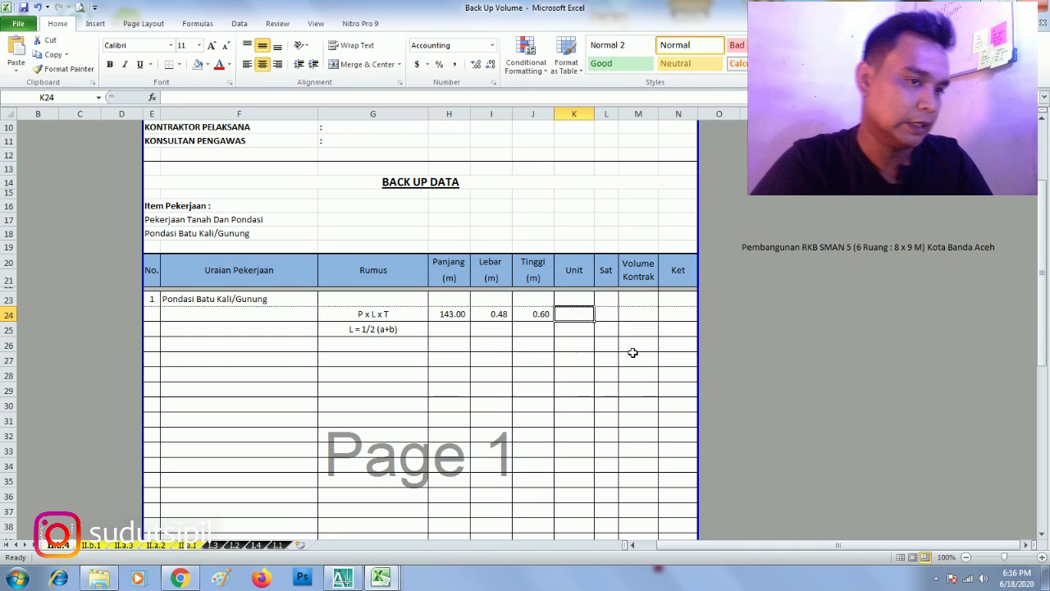
Enter m3 as the unit in the Sat cell L24 of the Pondasi Batu Kali/Gunung row.
click(604, 314)
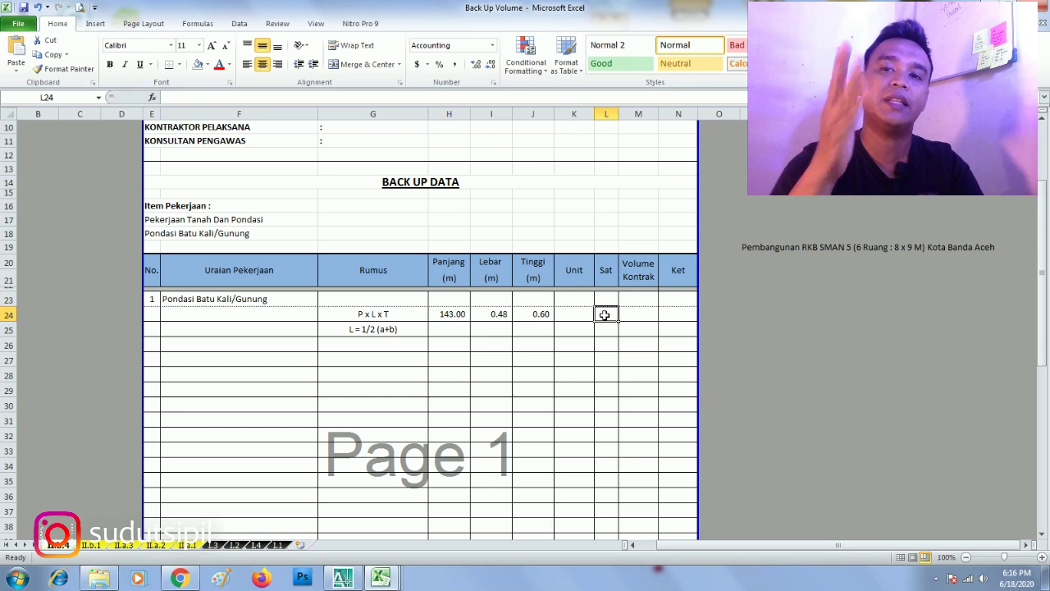
text(m)
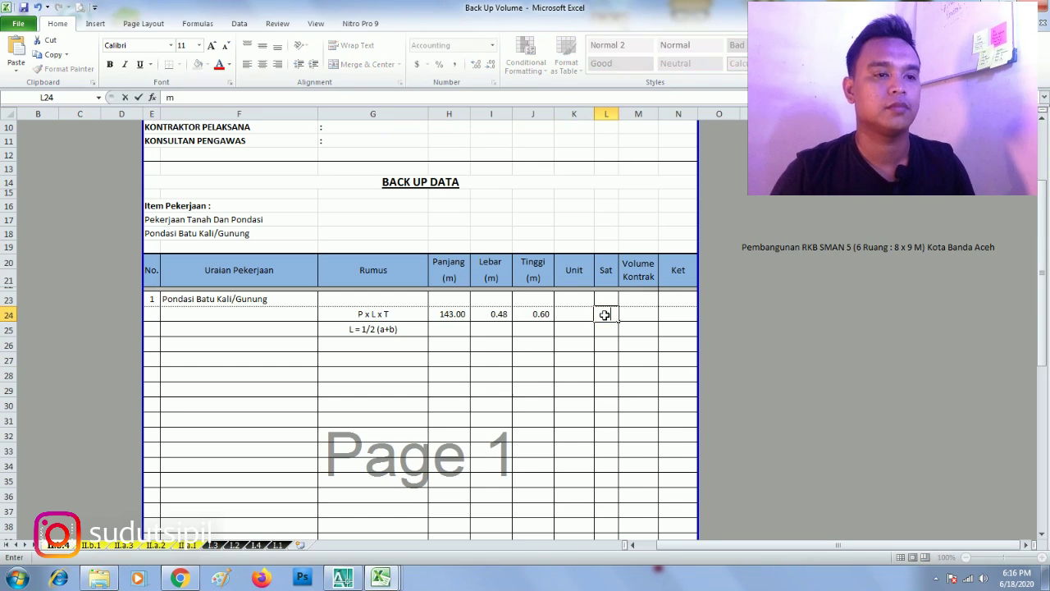
text(3)
key(Return)
Calculate the Volume Kontrak in M24 by multiplying length, width and height with =H24*I24*J24.
key(Up)
key(Right)
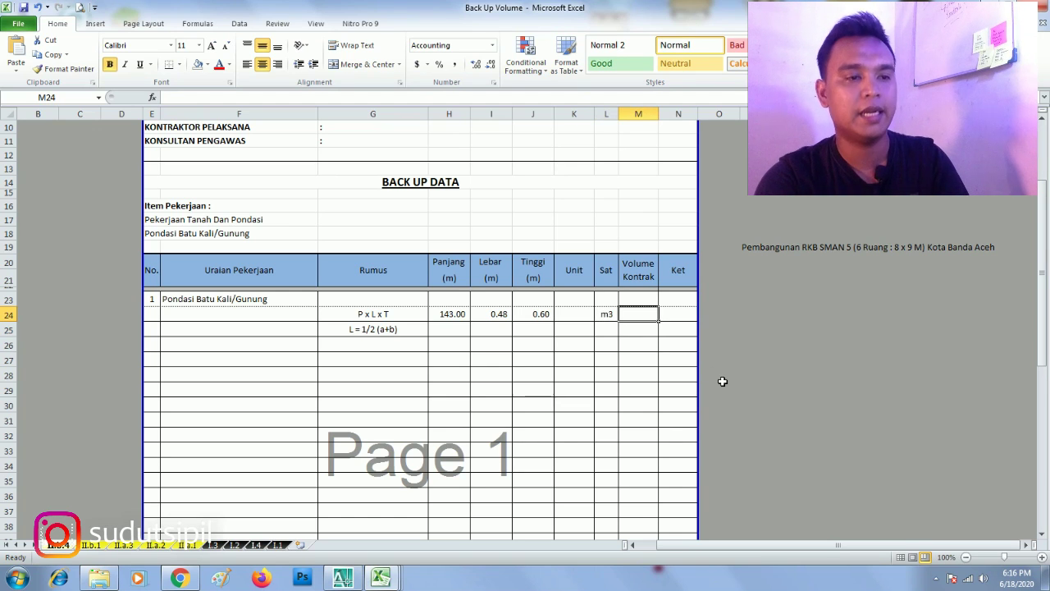
text(=)
click(455, 315)
text(*)
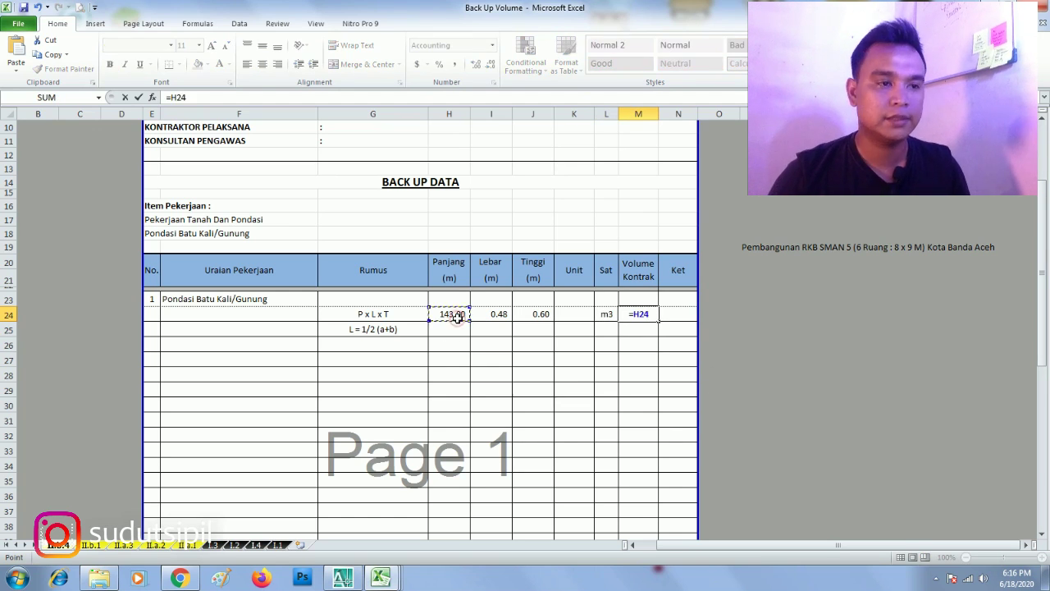
key(Left)
key(Left)
key(Left)
key(Left)
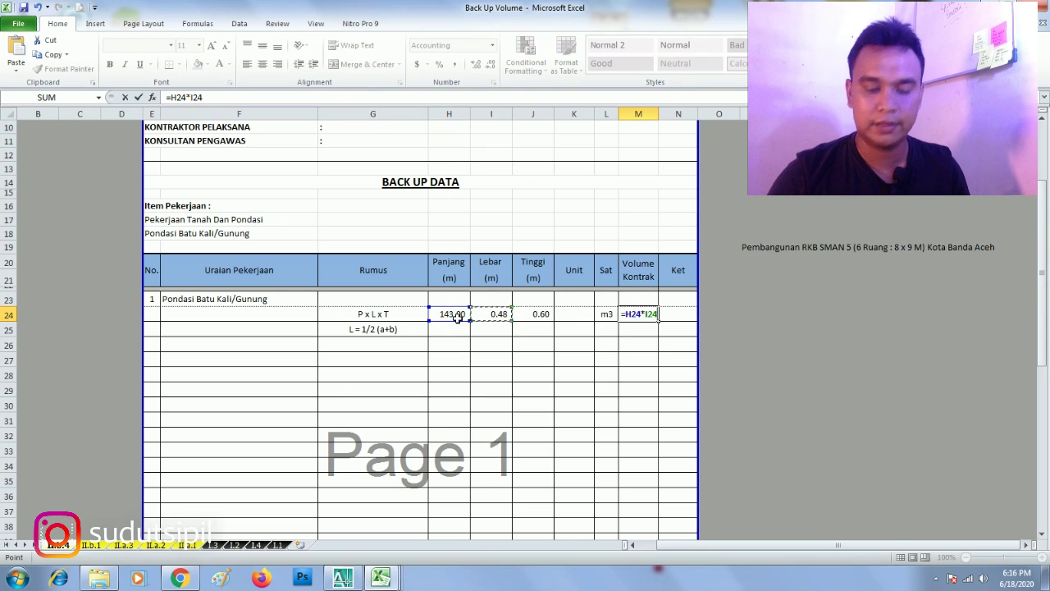
text(*)
key(Left)
key(Left)
key(Left)
key(Return)
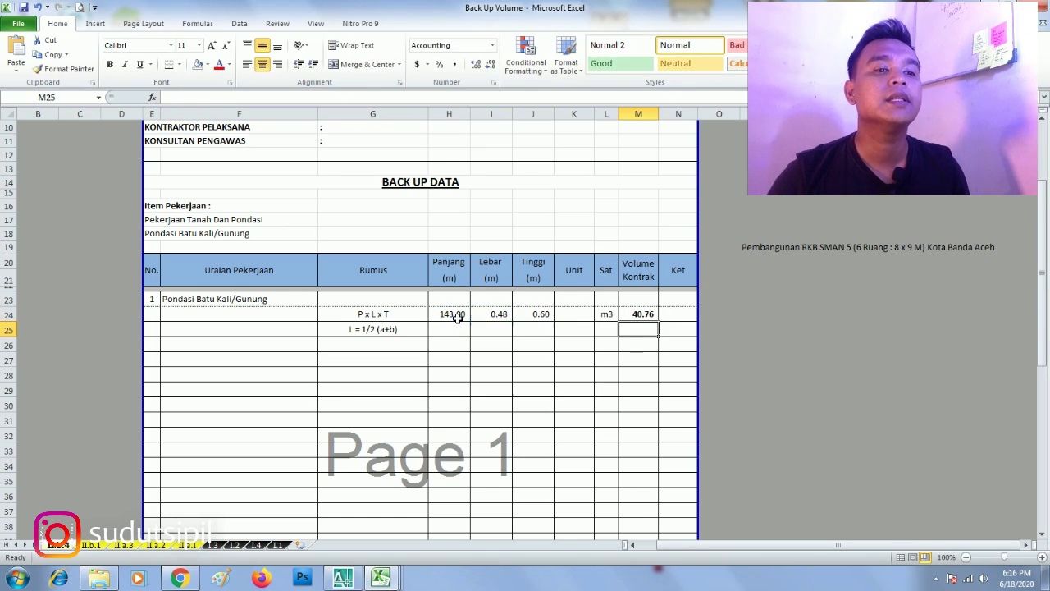
Highlight the Volume Kontrak cell M24 with a light green fill.
key(Up)
key(Right)
key(Left)
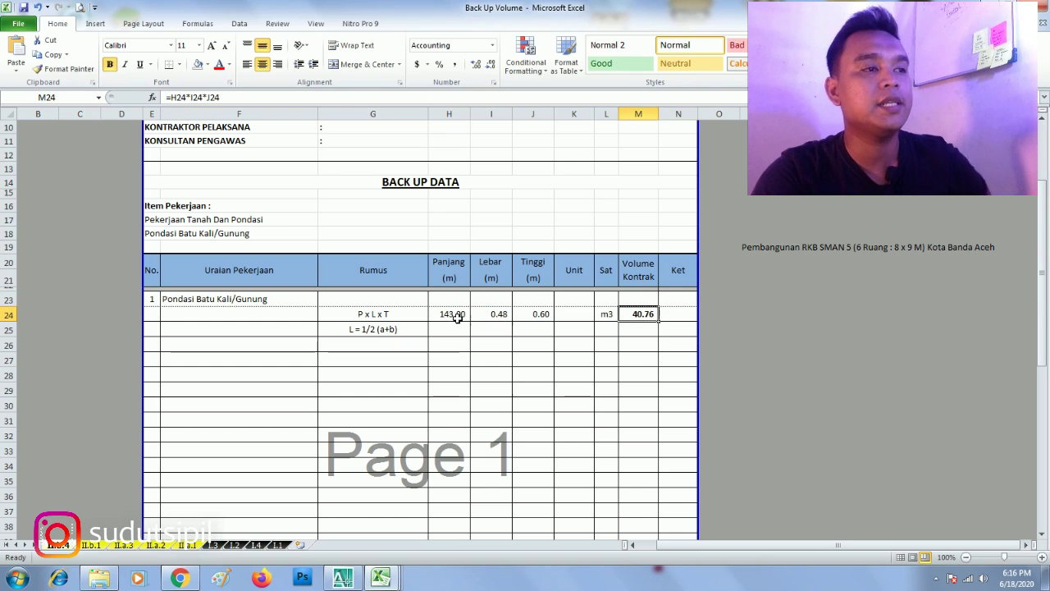
click(208, 66)
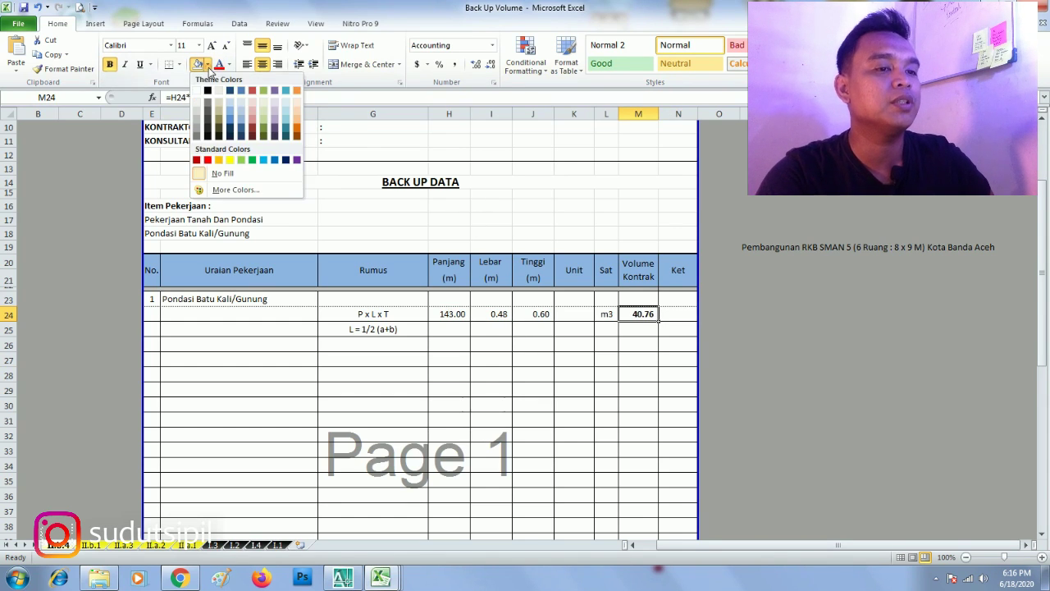
click(266, 126)
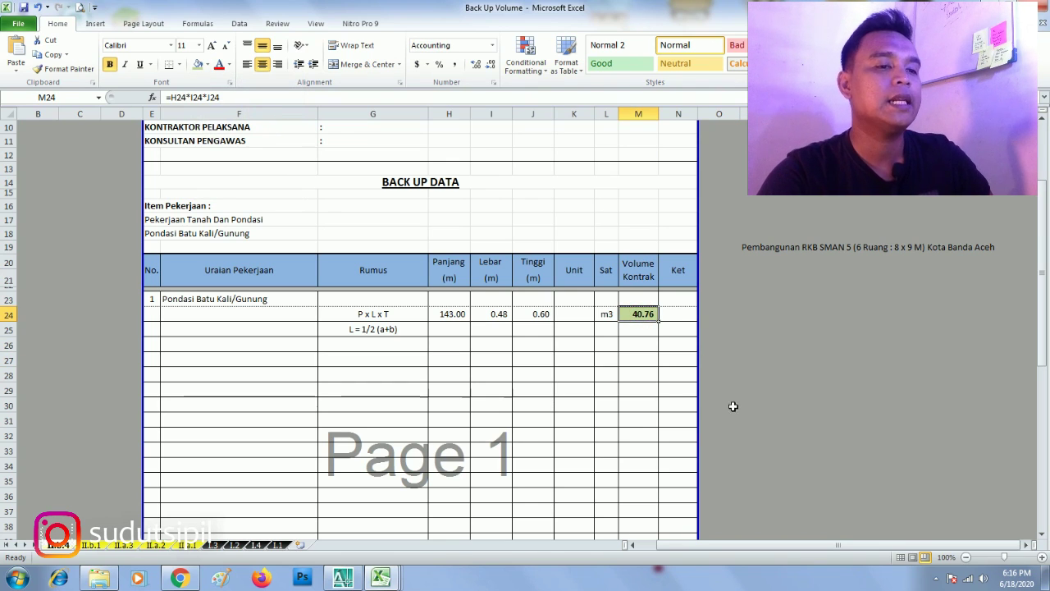
click(533, 375)
scroll(539, 370, down, 3)
scroll(574, 361, up, 4)
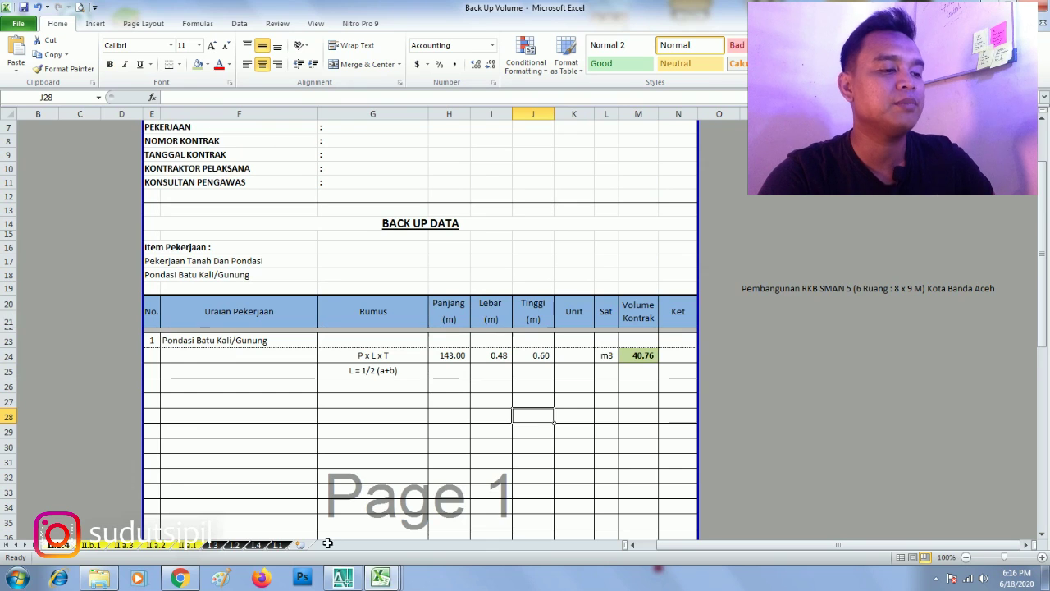
Switch to the RAB workbook and link the Pondasi Batu Kali/Gunung volume in K27 to M24 of backup sheet II.b.4.
mouse_move(380, 578)
click(259, 515)
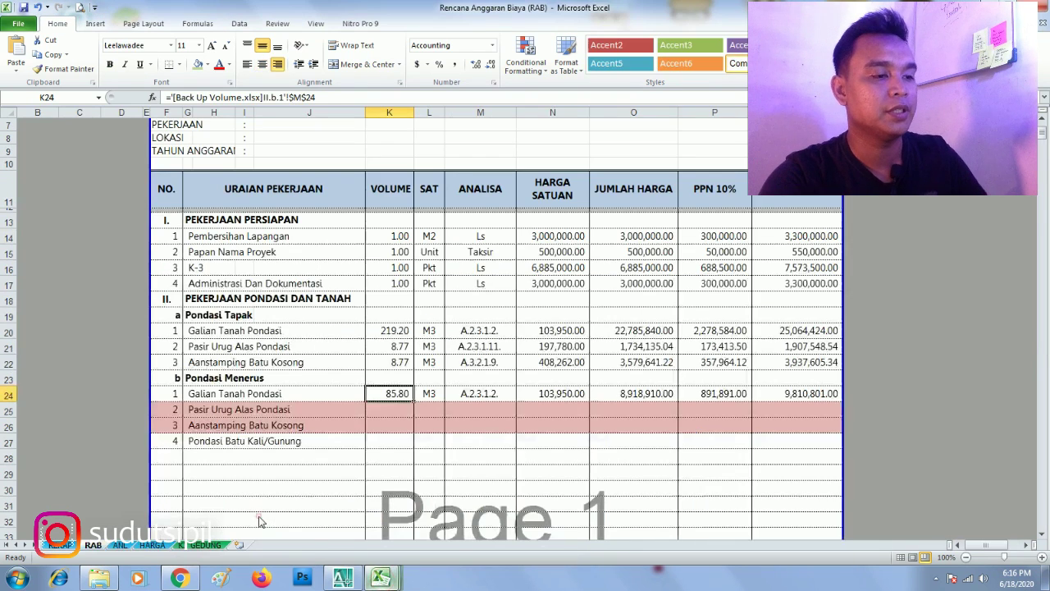
click(390, 439)
text(=)
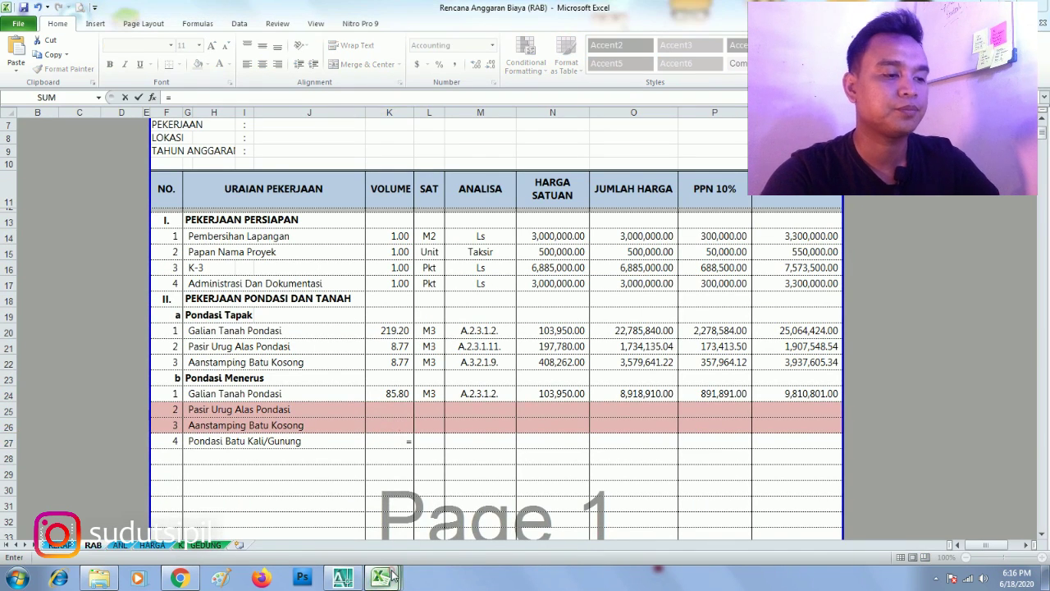
mouse_move(392, 576)
click(361, 455)
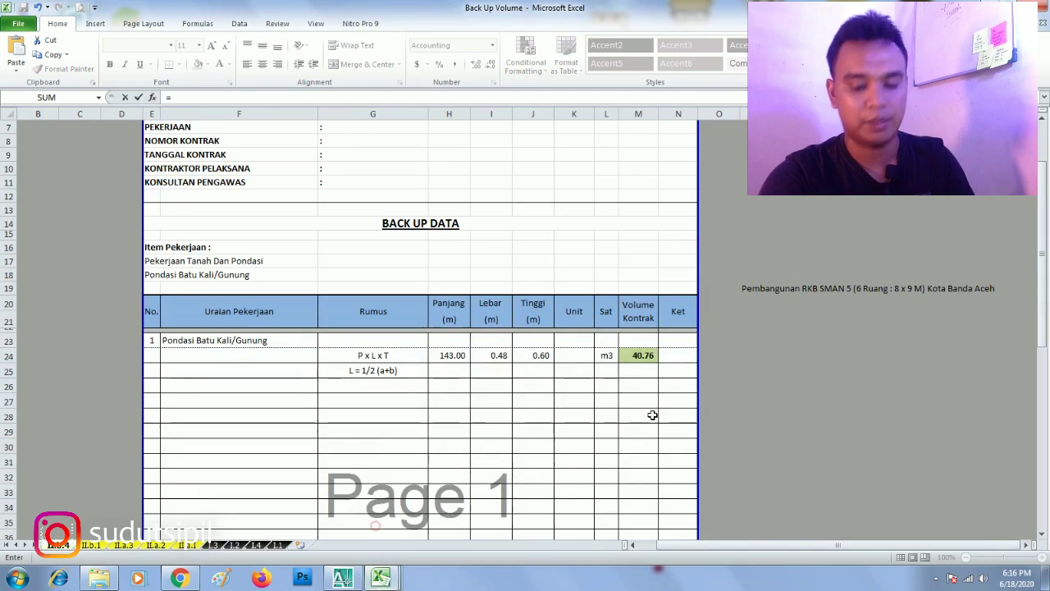
click(639, 355)
key(Return)
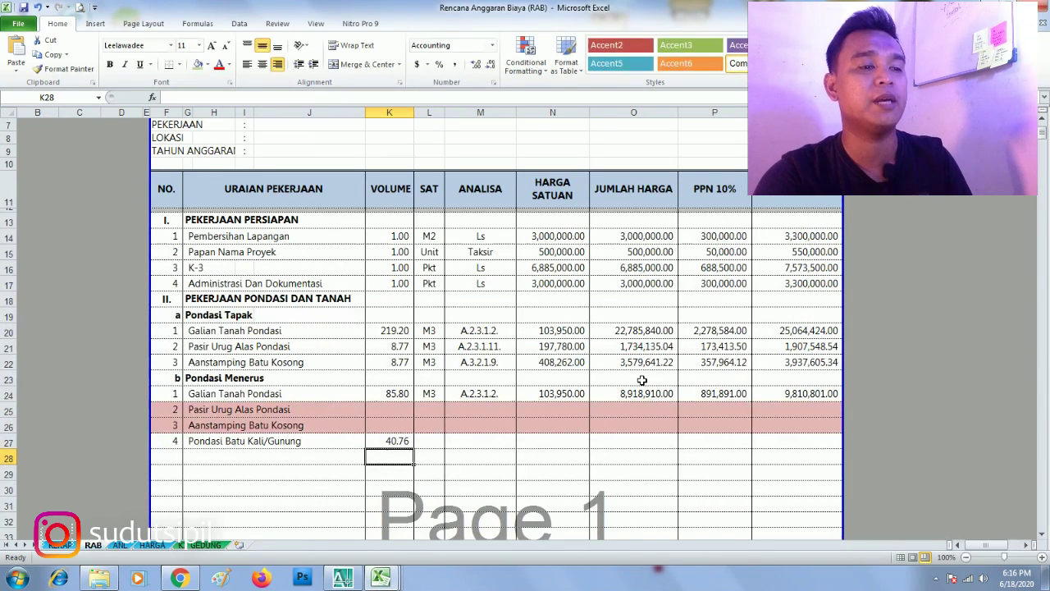
Link the unit cell L27 of Pondasi Batu Kali/Gunung to the M3 unit in L24.
click(429, 440)
text(=)
click(430, 394)
key(Return)
Examine the stone foundation analyses on the ANL sheet, comparing A.3.2.1.1 (1SP : 3PP) with A.3.2.1.2 (1SP : 4PP).
click(502, 443)
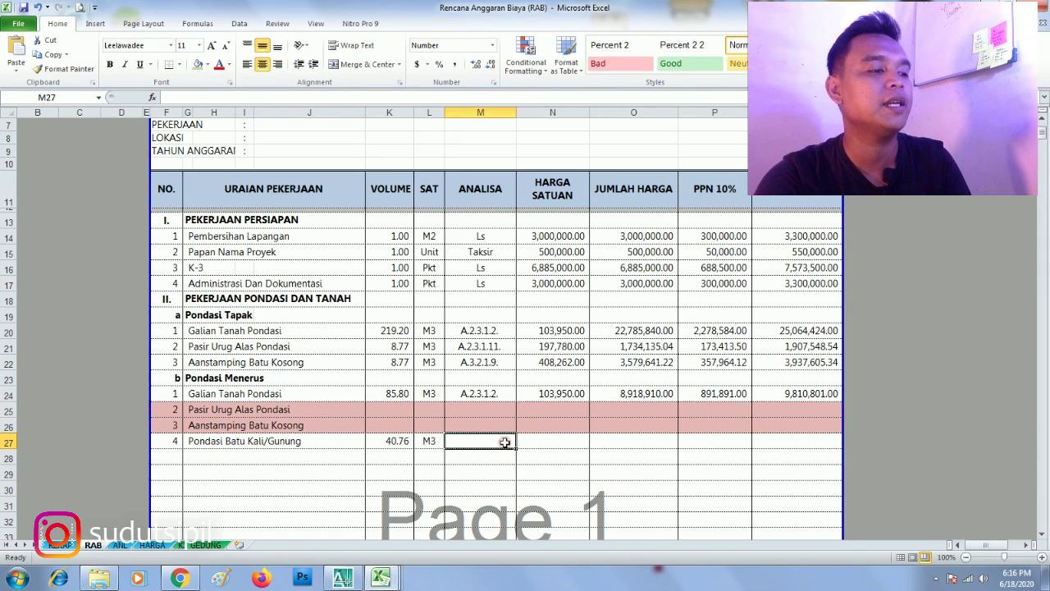
click(120, 545)
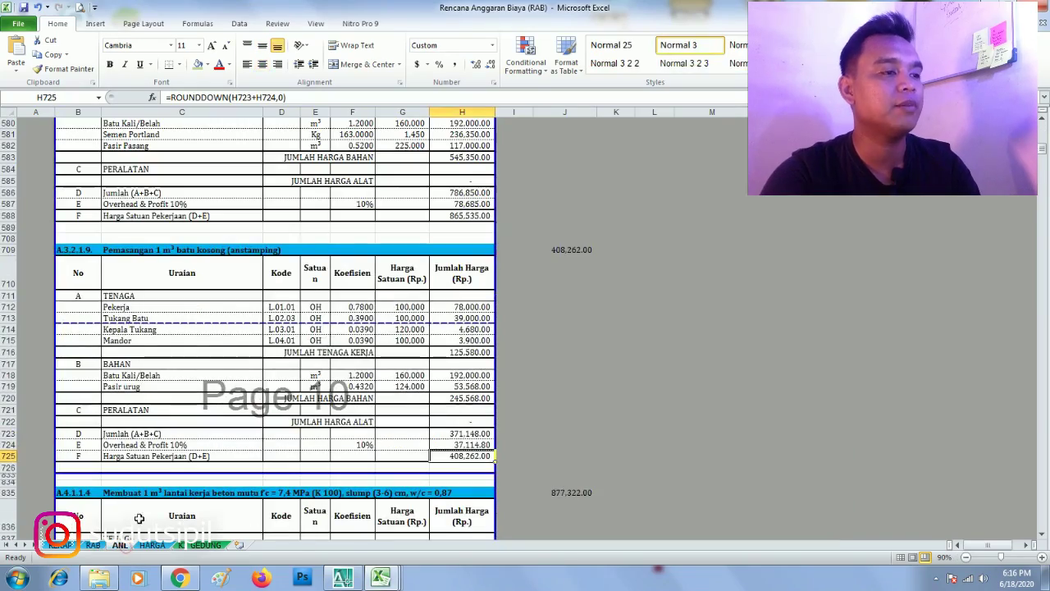
scroll(203, 389, down, 12)
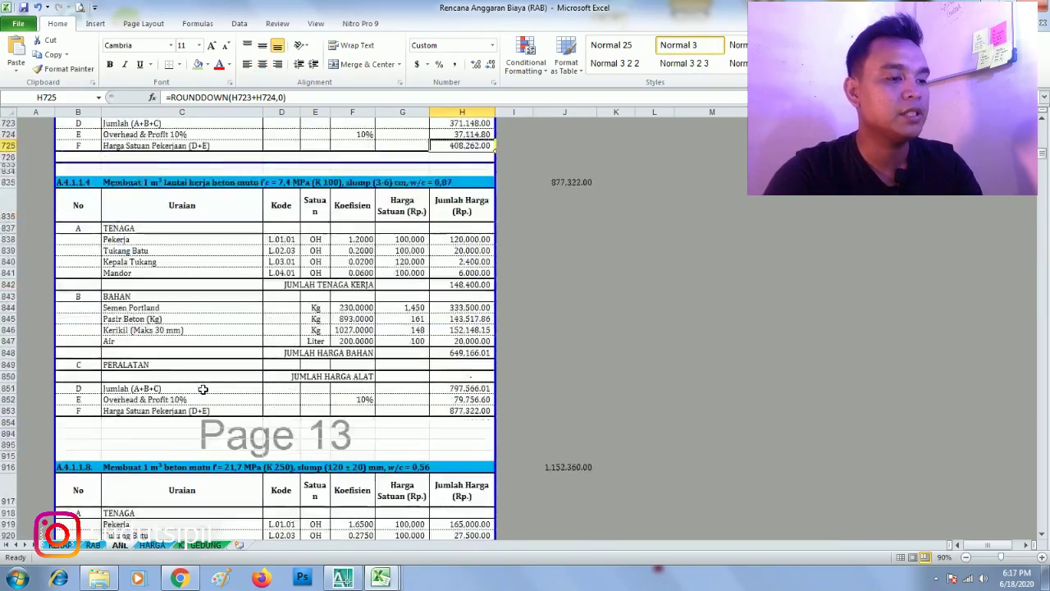
scroll(204, 392, up, 12)
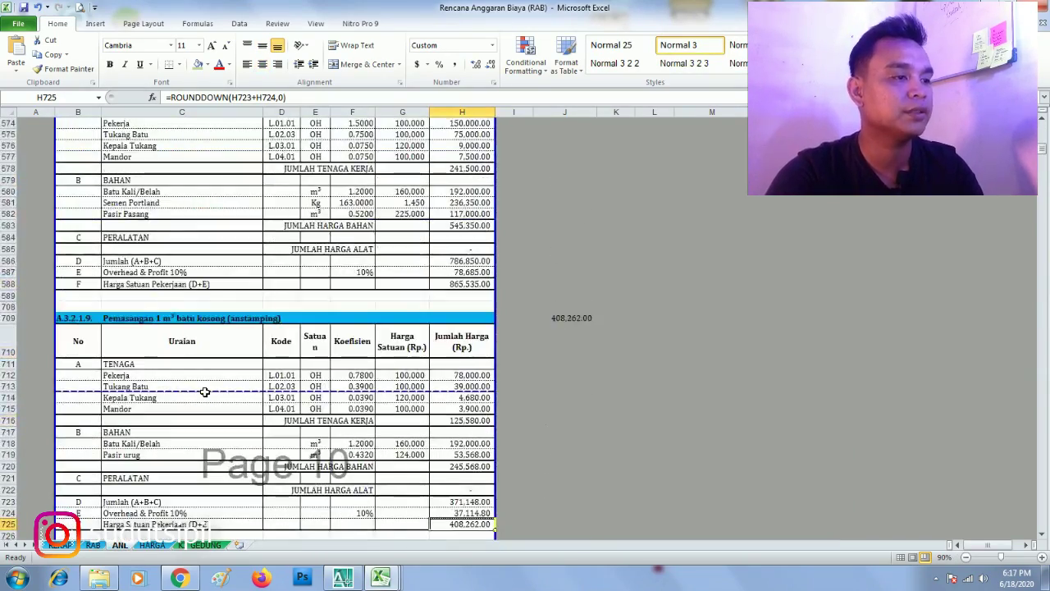
click(231, 307)
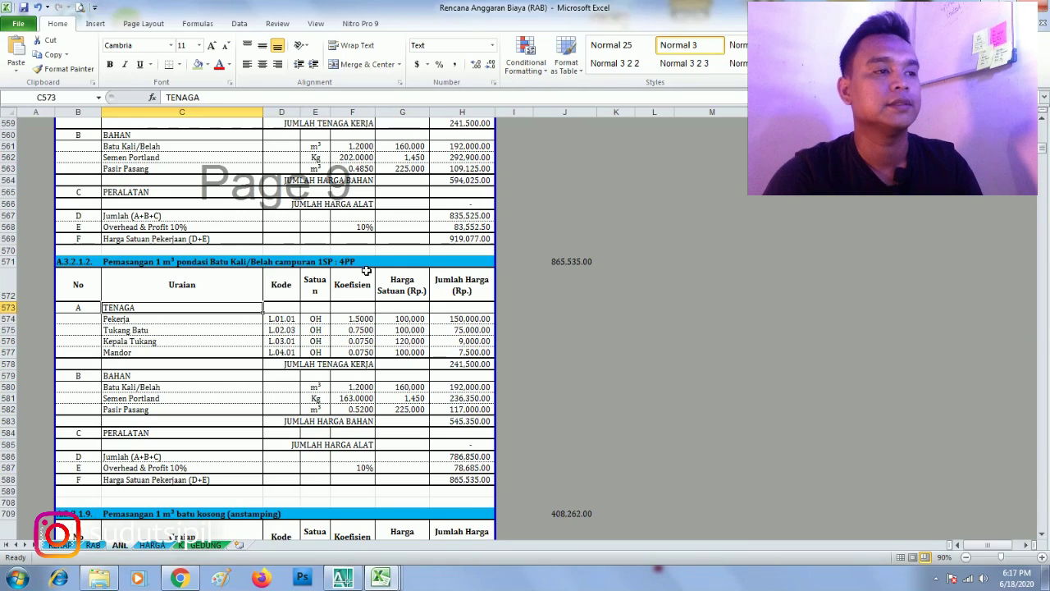
scroll(366, 271, up, 4)
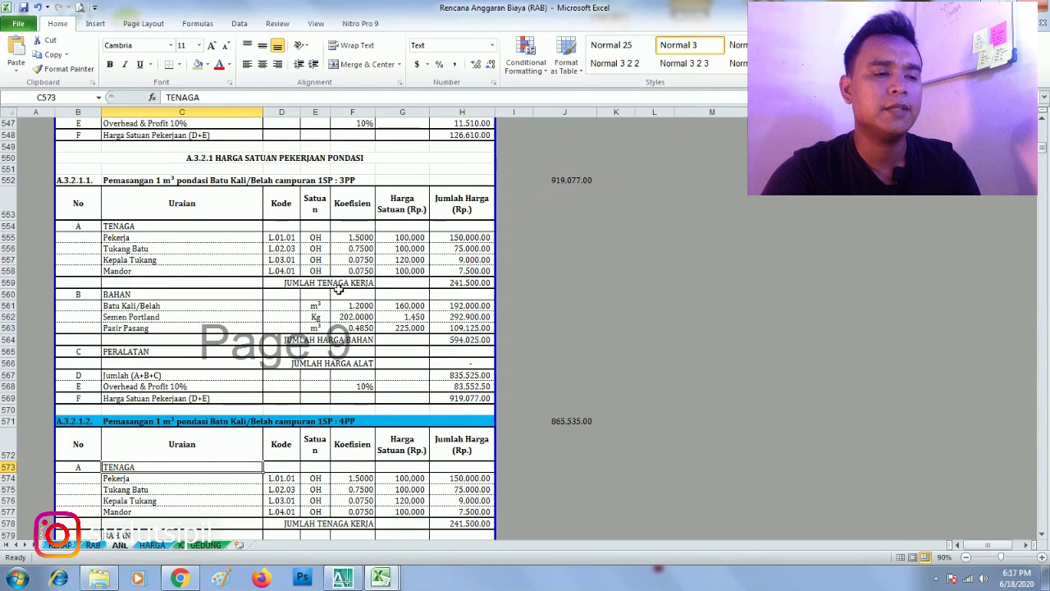
click(206, 443)
click(183, 260)
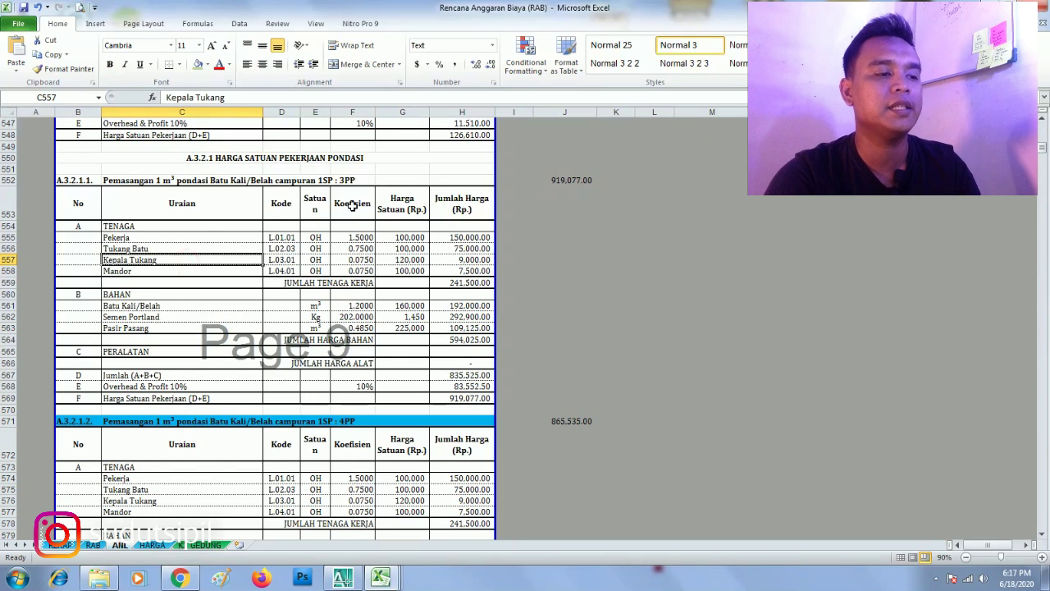
click(312, 488)
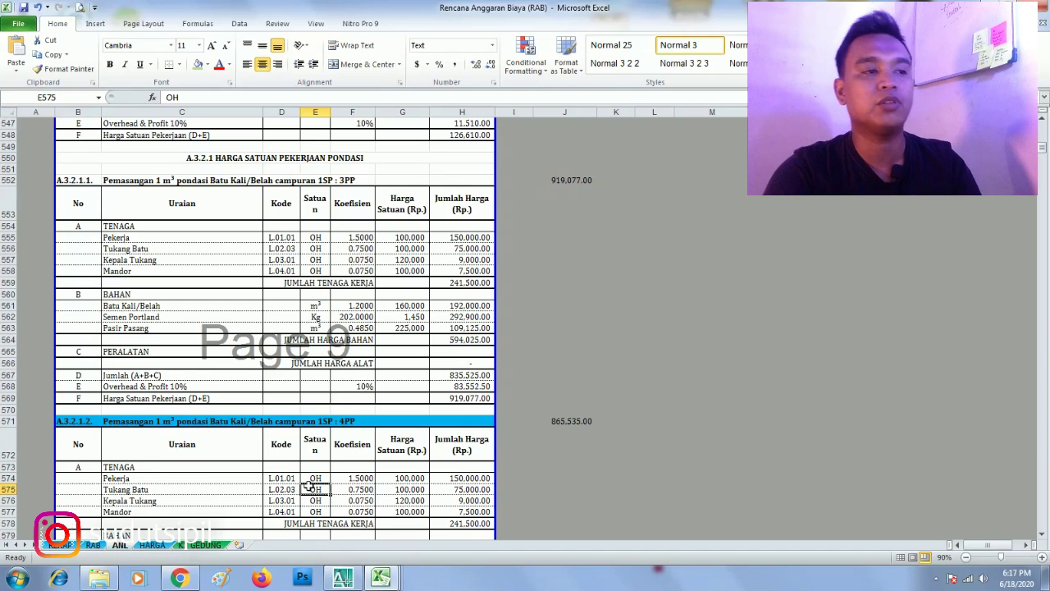
click(244, 340)
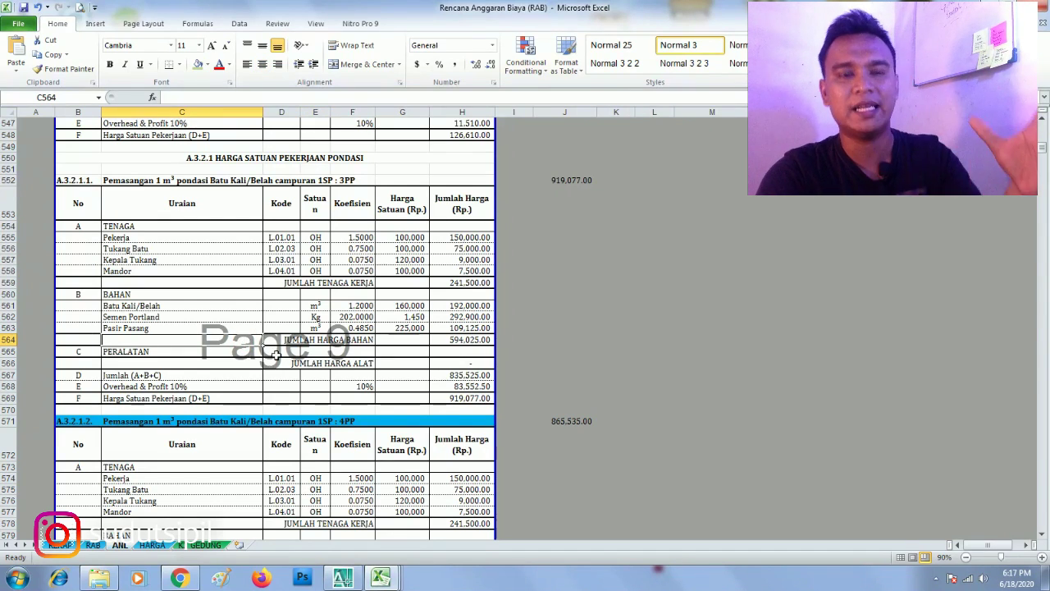
click(295, 236)
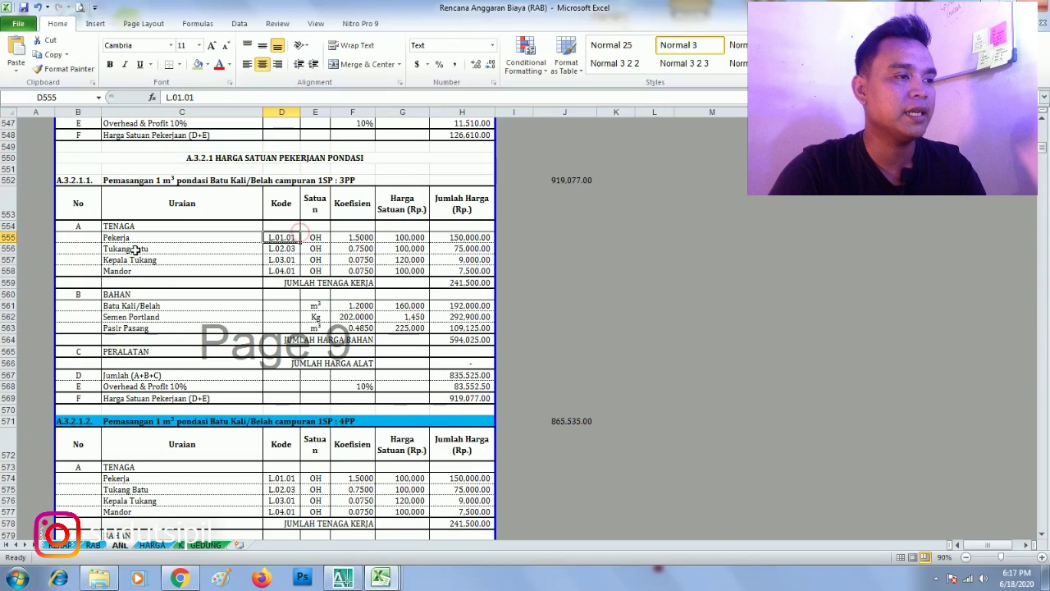
click(123, 204)
click(223, 476)
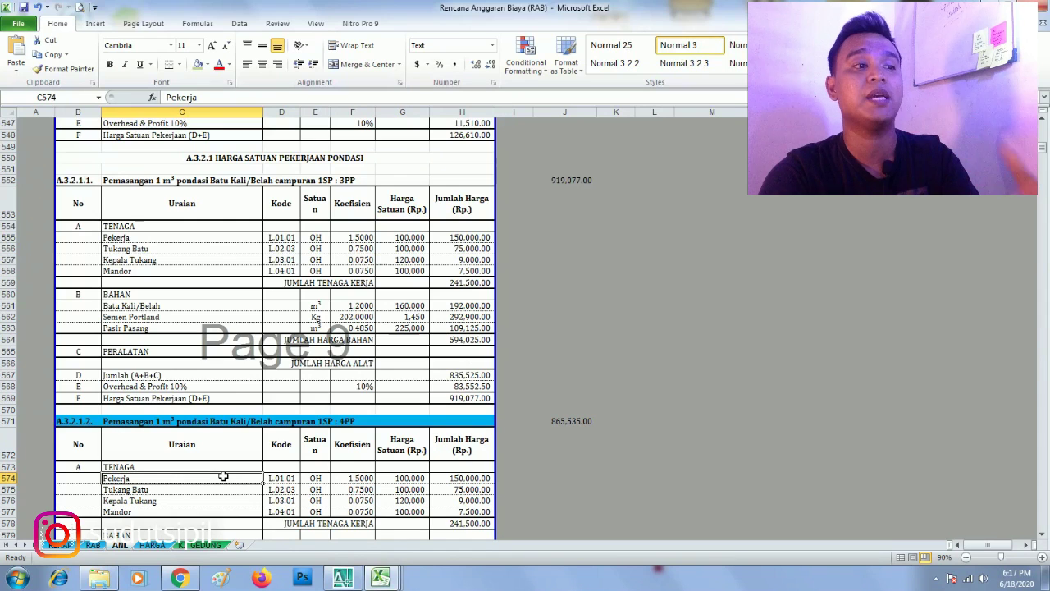
click(134, 248)
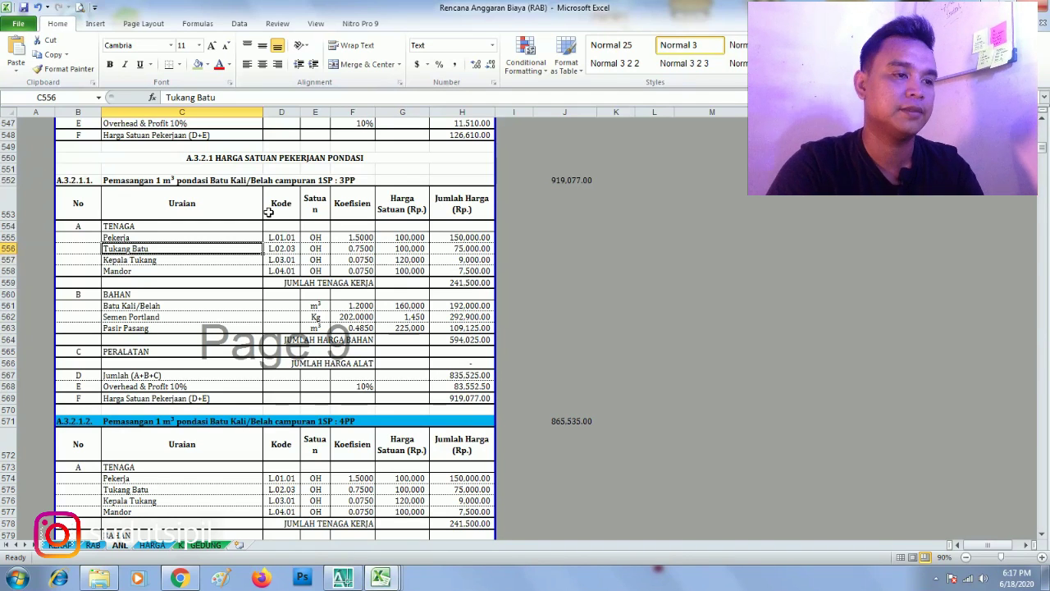
drag(548, 153, 850, 570)
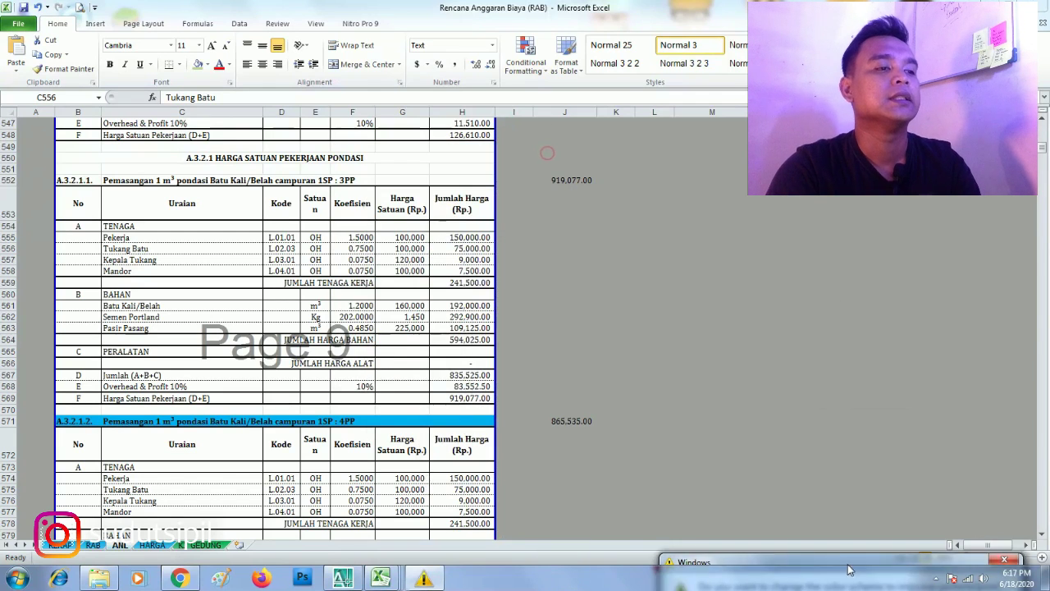
click(135, 228)
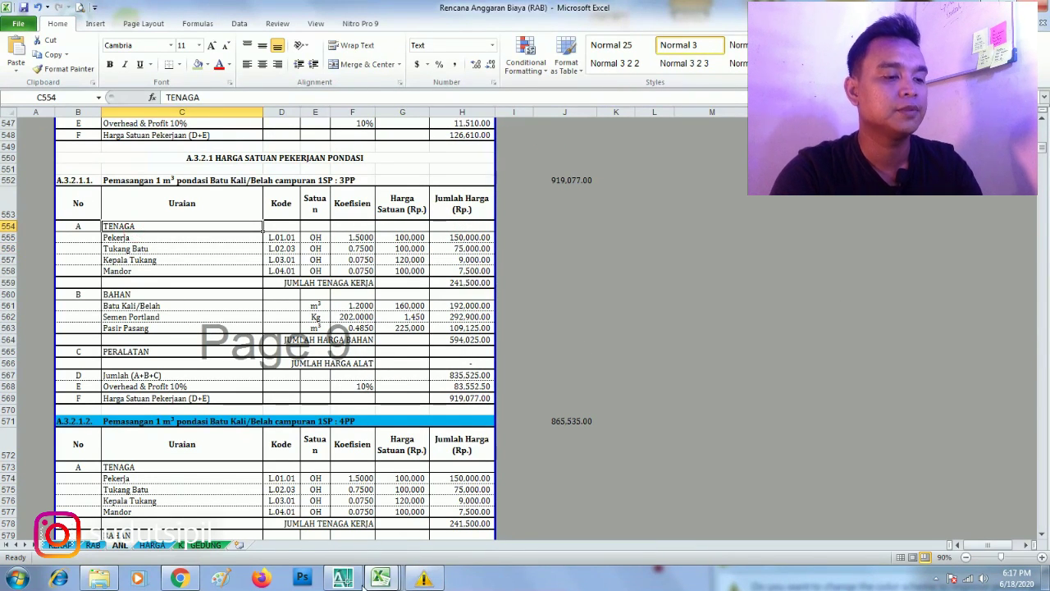
Link the Pondasi Batu Kali/Gunung analysis cell M27 on the RAB sheet to code A.3.2.1.1. with =ANL!B552.
mouse_move(380, 578)
mouse_move(365, 527)
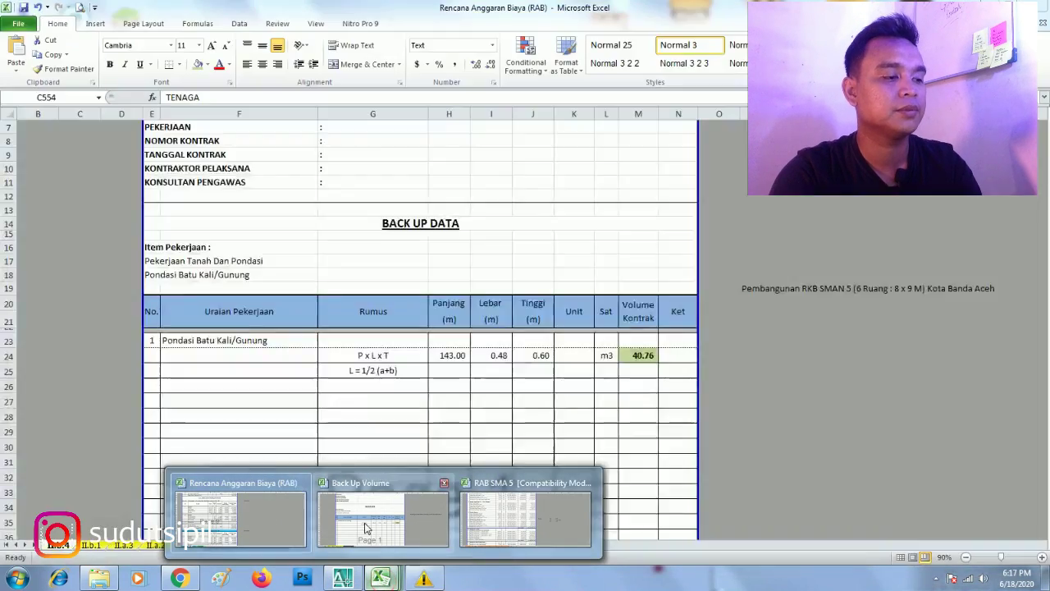
click(278, 522)
click(93, 544)
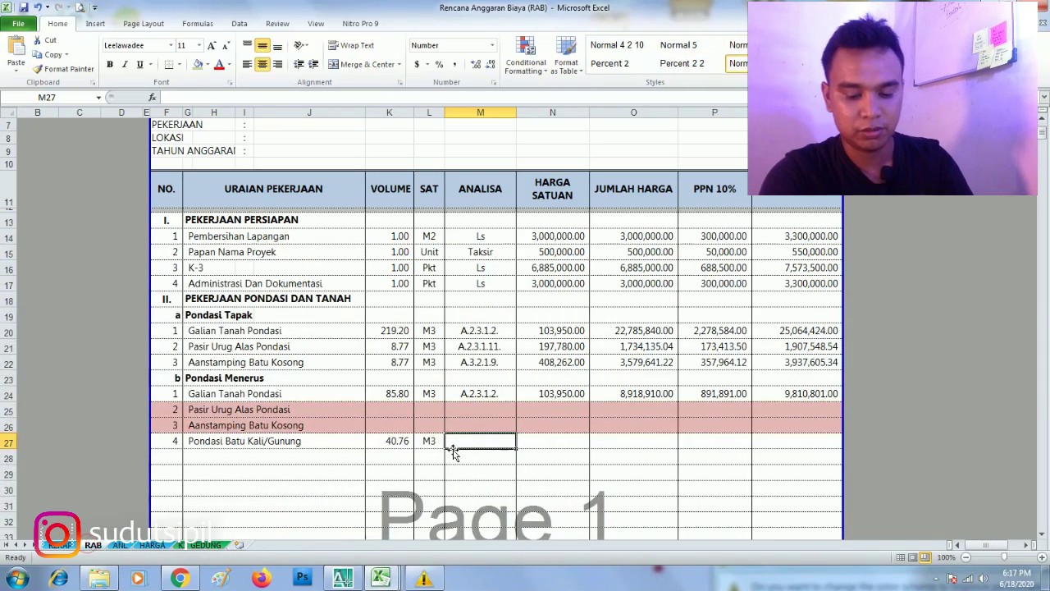
text(=)
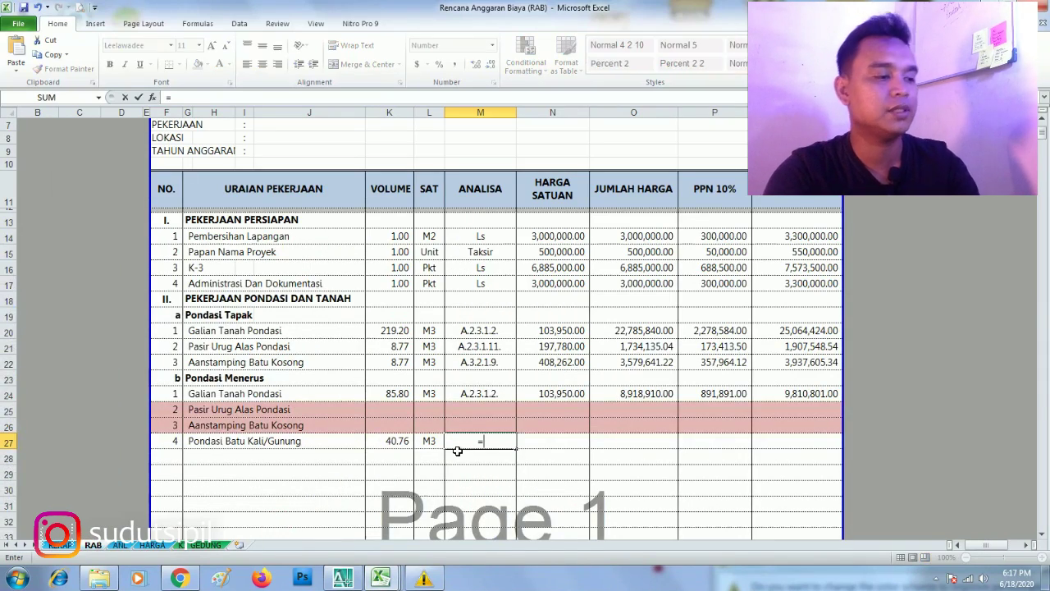
click(119, 545)
click(83, 180)
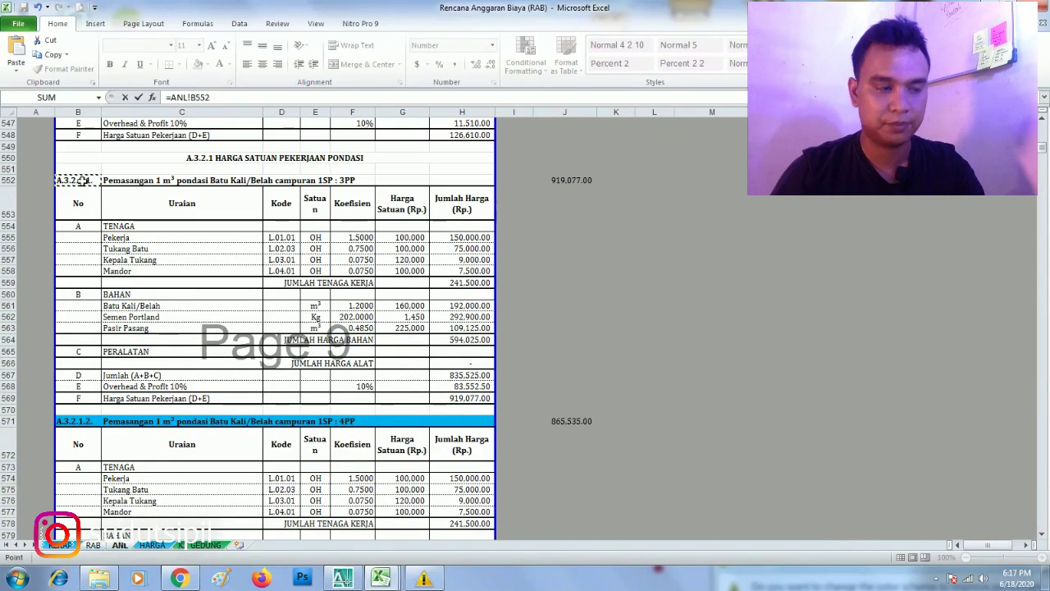
key(Return)
Link the unit price in N27 to the Harga Satuan Pekerjaan of analysis A.3.2.1.1. in cell H569 of the ANL sheet.
key(Up)
key(Right)
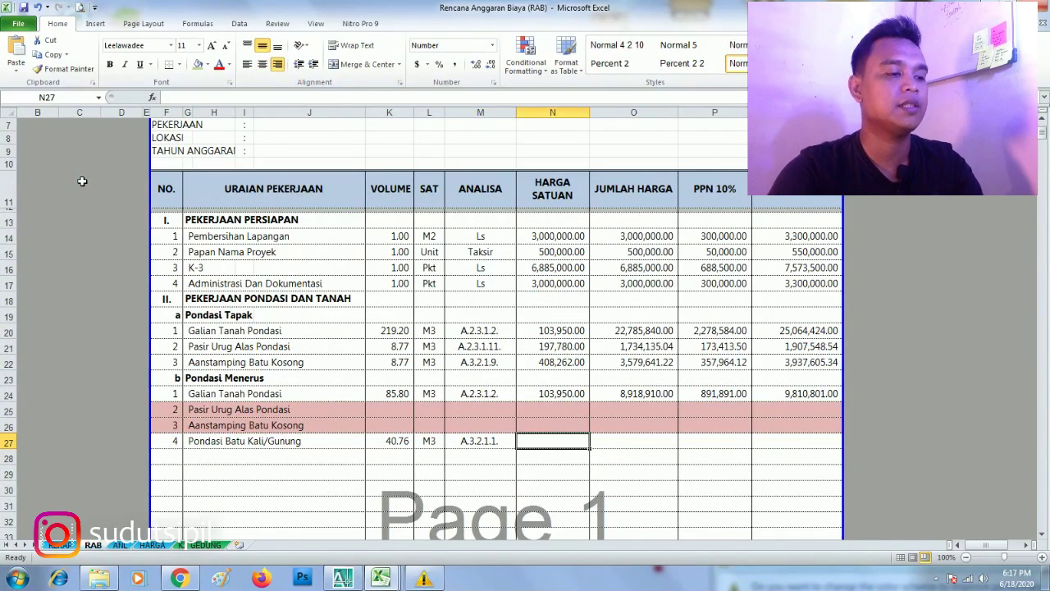
text(=)
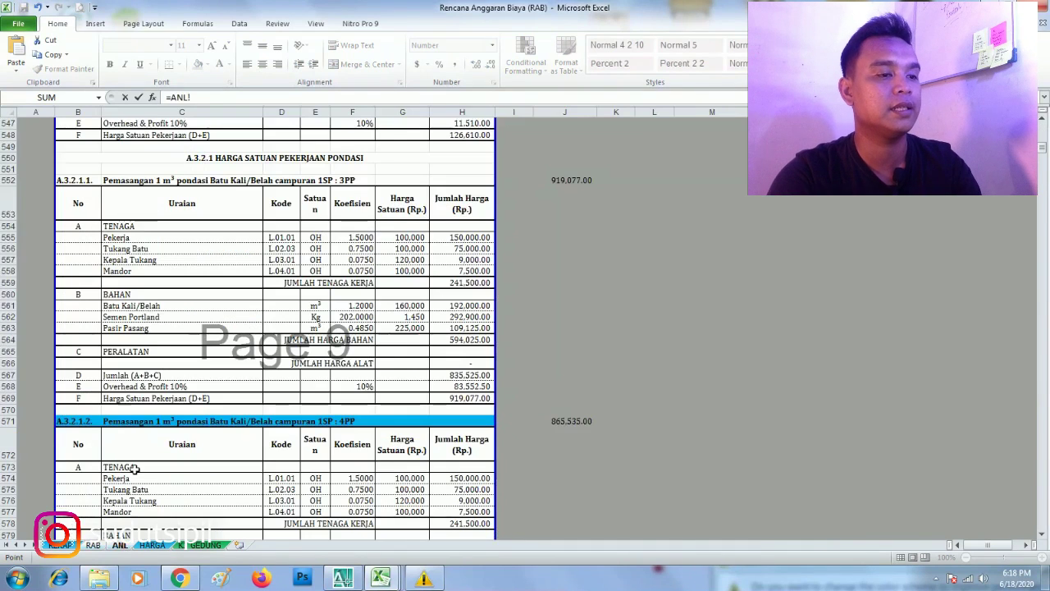
click(119, 545)
click(471, 398)
key(Return)
Copy the Jumlah Harga, PPN 10% and Total formulas from O24:Q24 into O27:Q27 for Pondasi Batu Kali/Gunung.
key(Up)
key(Right)
key(Up)
key(Up)
key(Up)
key(shift+Right)
key(shift+Right)
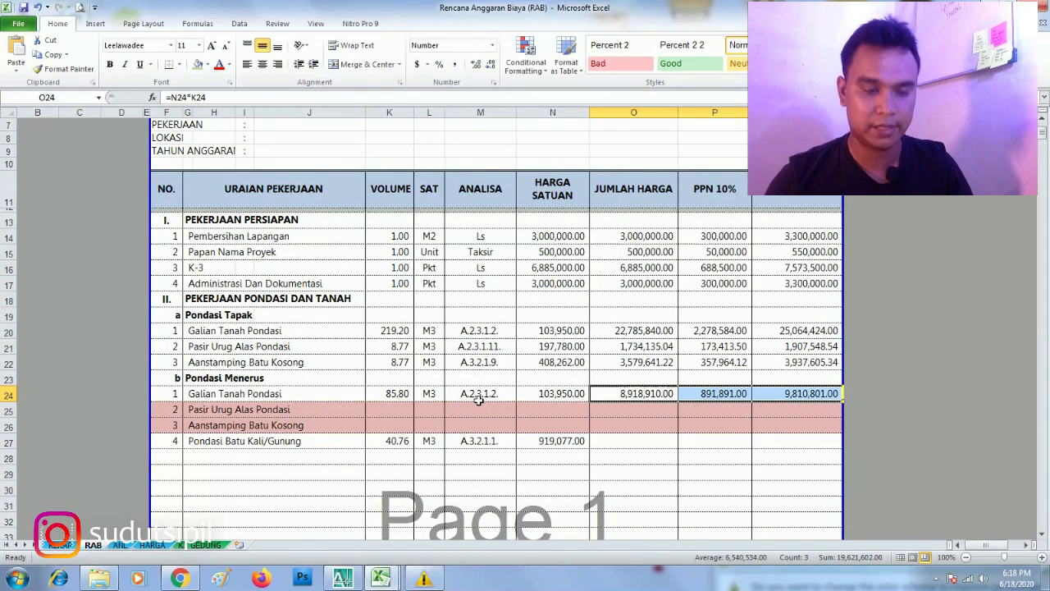
key(ctrl+c)
key(Down)
key(Down)
key(Down)
key(ctrl+v)
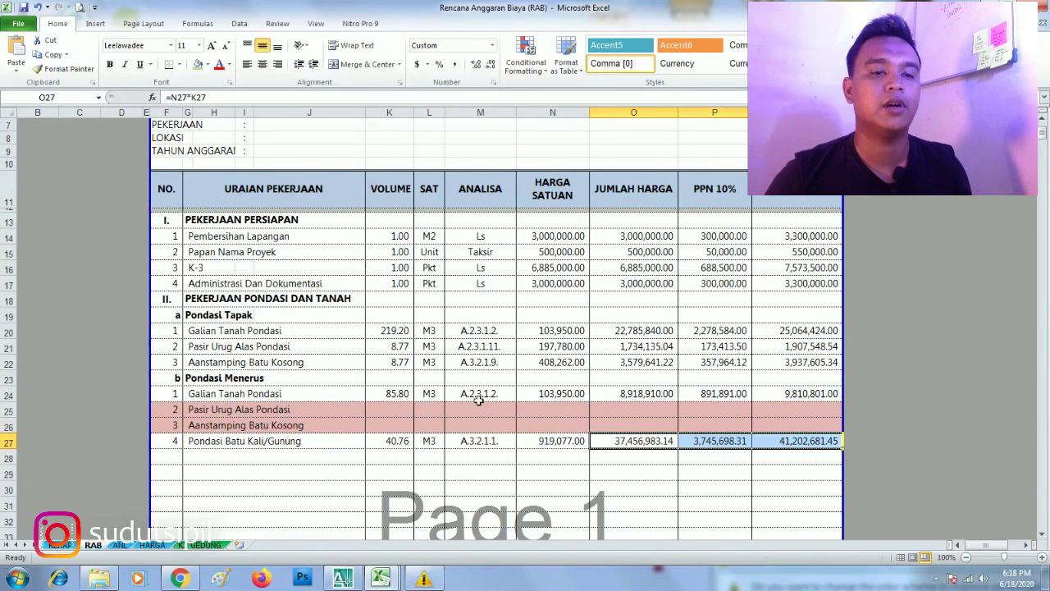
key(Return)
key(Up)
key(Right)
key(Right)
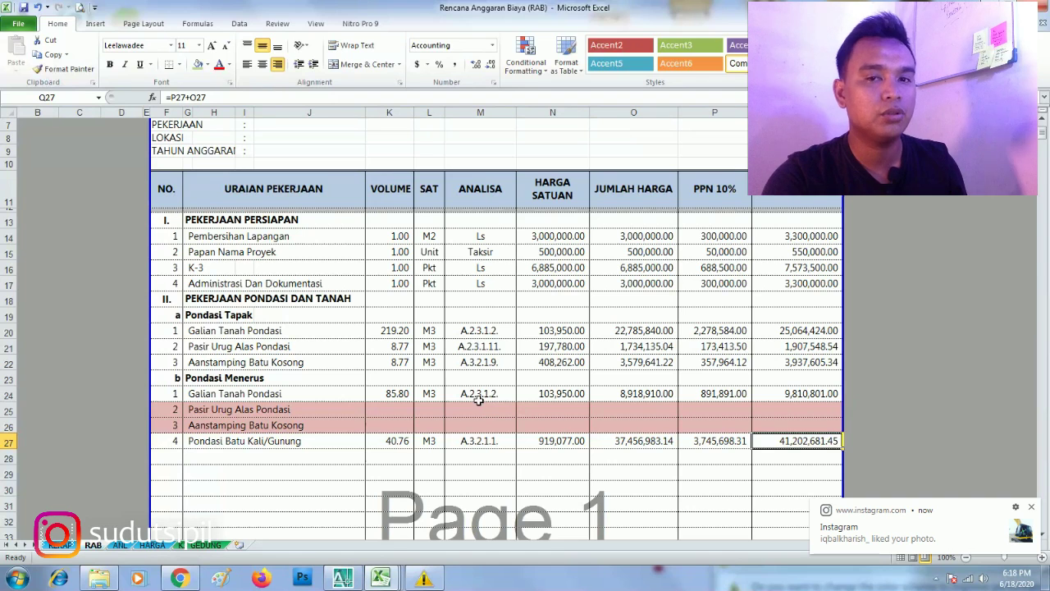
Review the foundation items on the RAB sheet and the A.3.2.1.1. and neighbouring analyses on the ANL sheet.
click(465, 373)
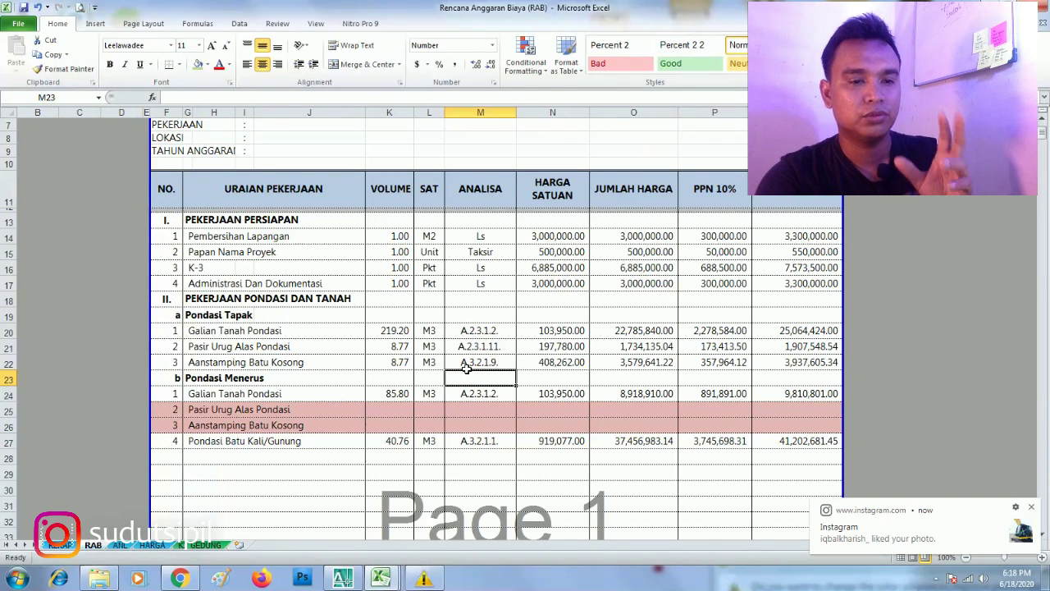
scroll(473, 419, down, 1)
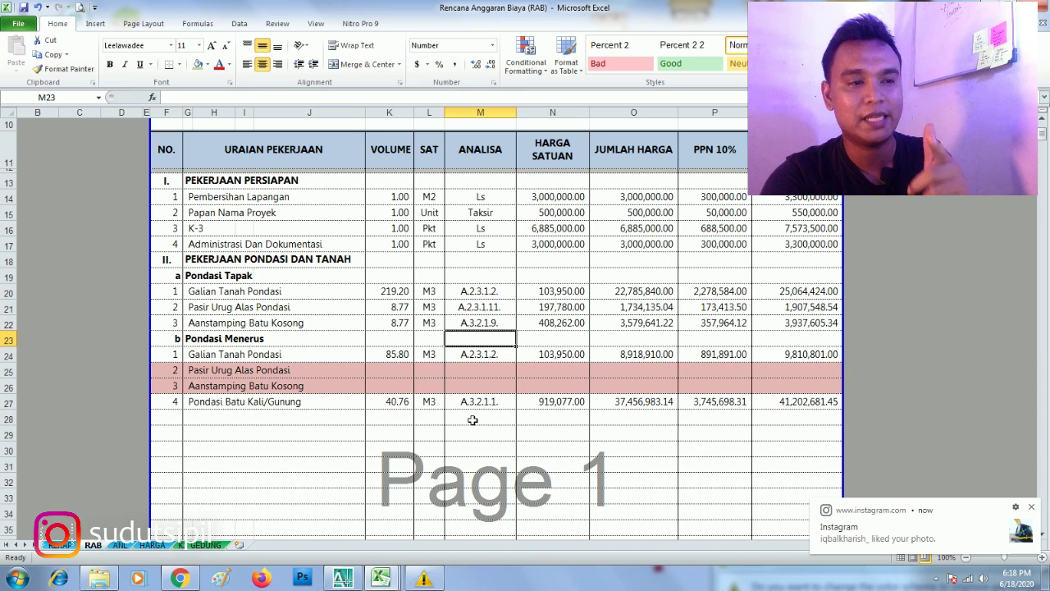
scroll(443, 386, up, 3)
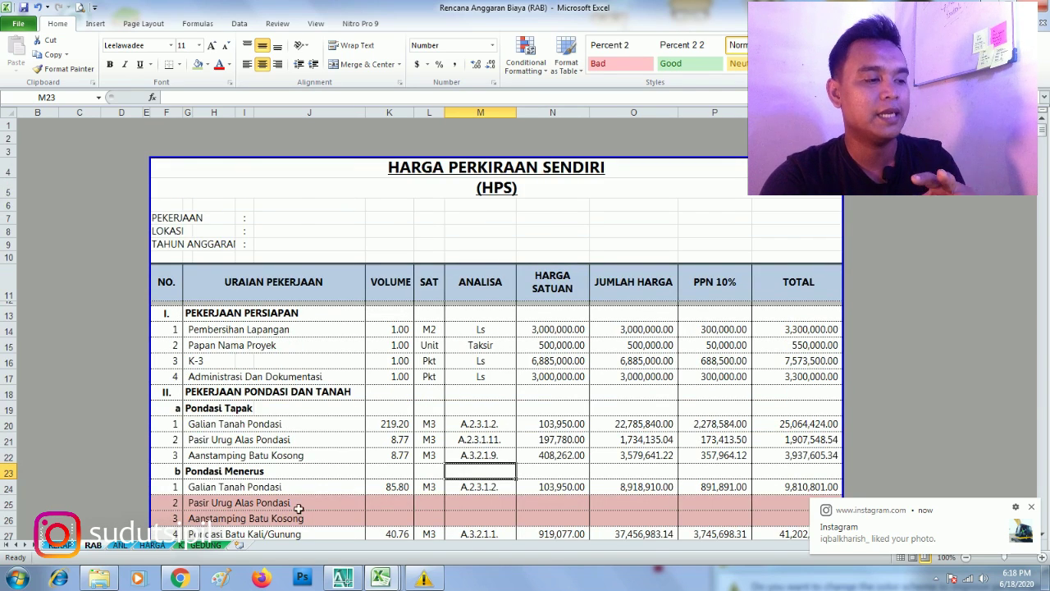
click(124, 546)
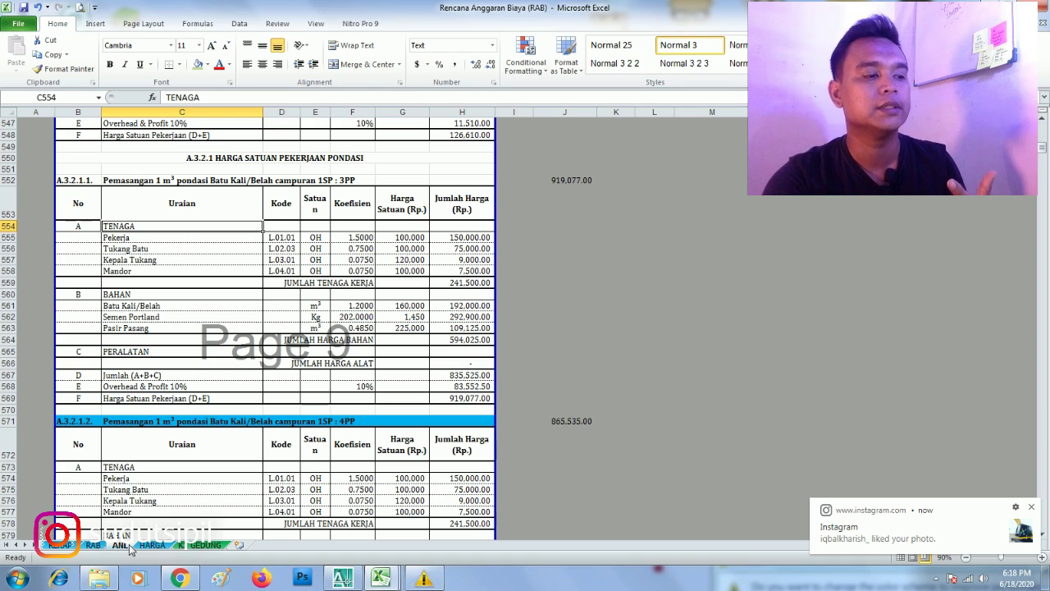
scroll(229, 447, up, 6)
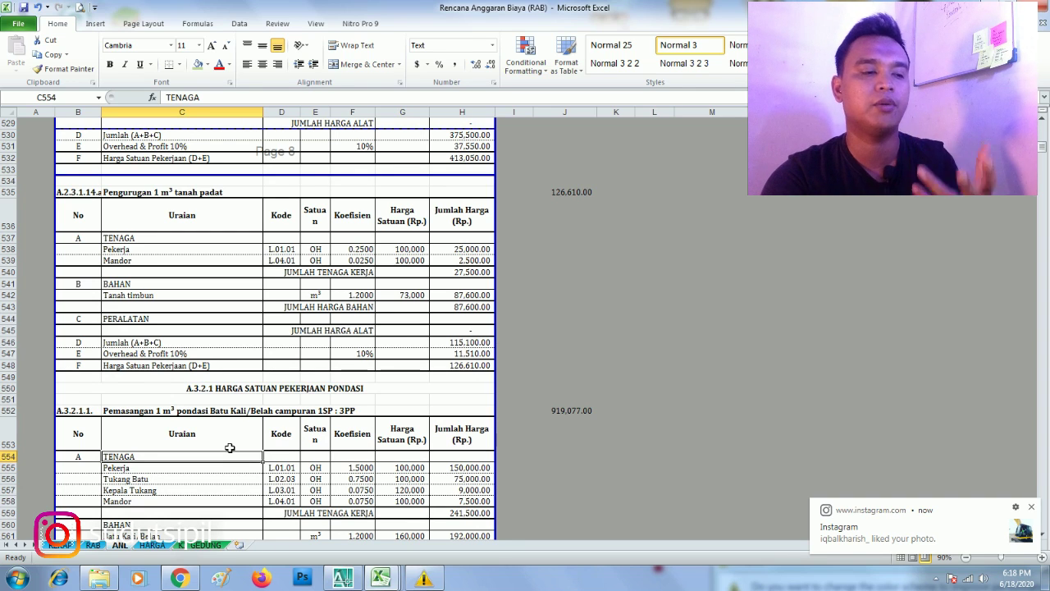
scroll(378, 475, down, 2)
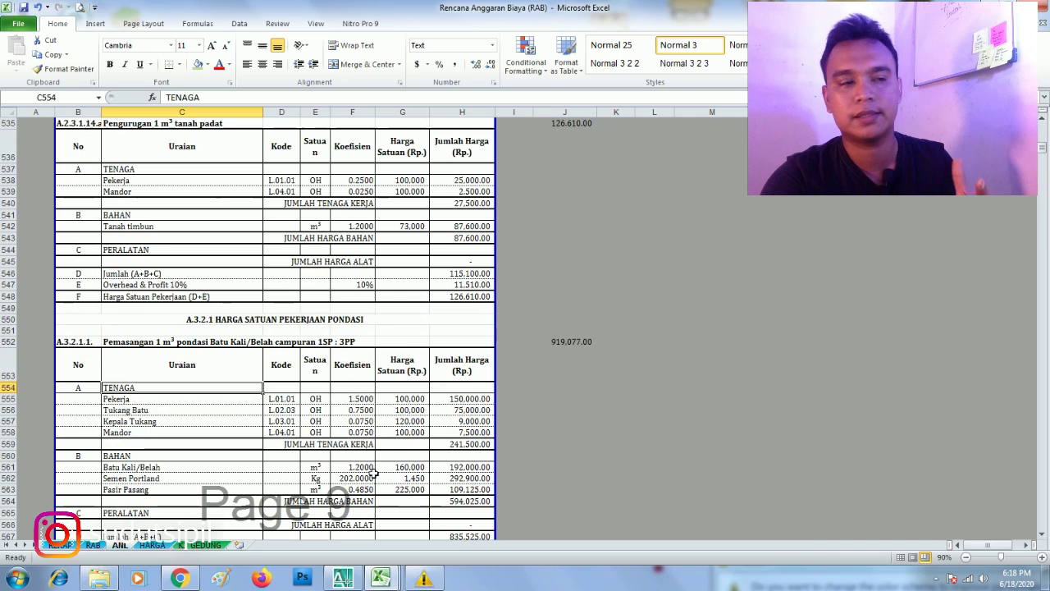
scroll(376, 475, up, 3)
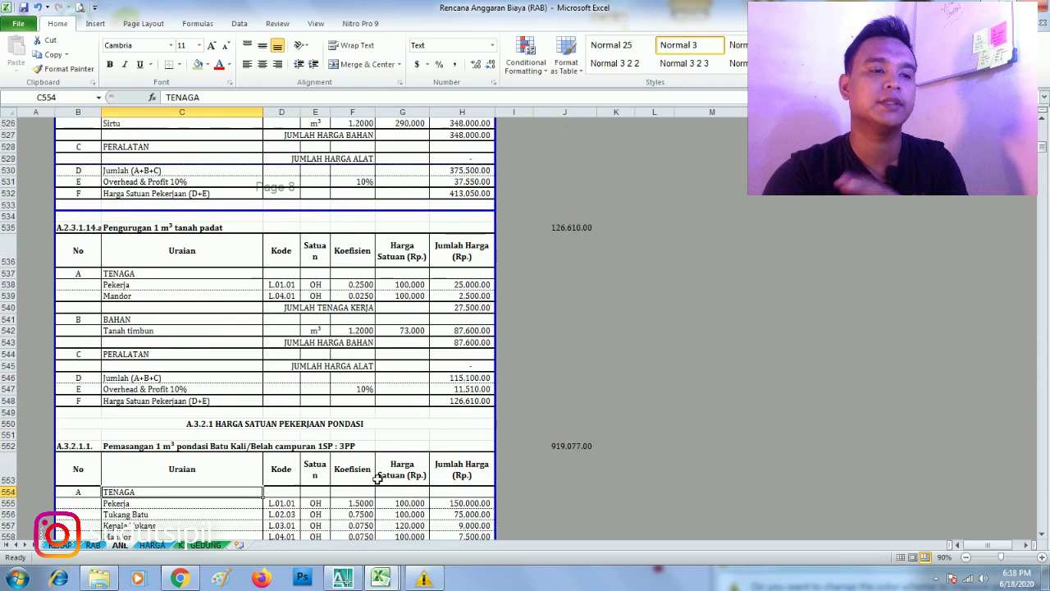
scroll(400, 459, down, 2)
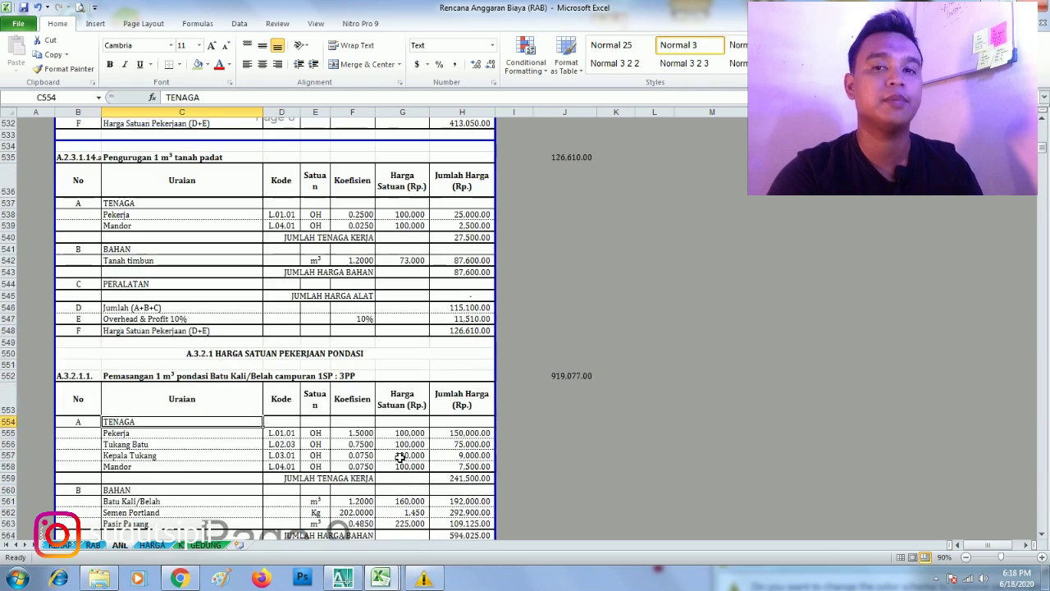
scroll(400, 458, down, 2)
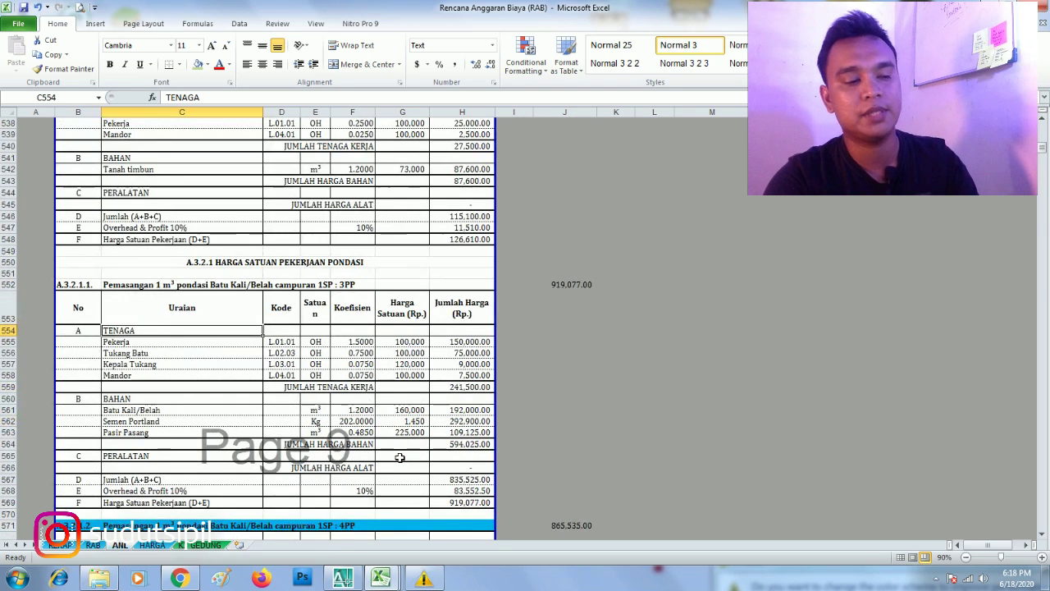
scroll(399, 458, down, 3)
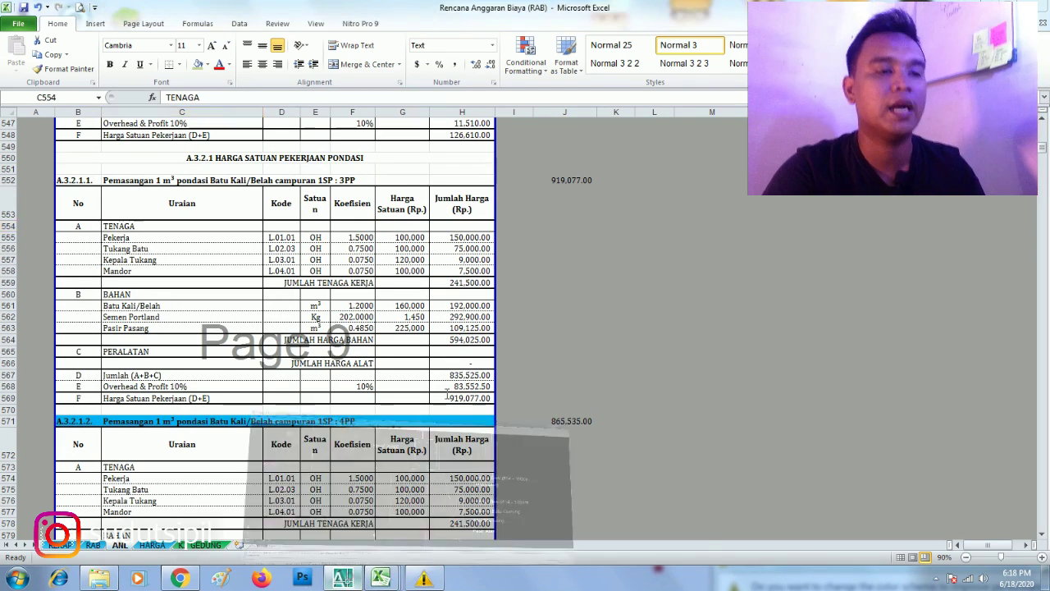
Switch to the As Built drawing in AutoCAD and examine foundation sections POT. A-A and POT. B-B.
click(342, 579)
scroll(491, 357, down, 3)
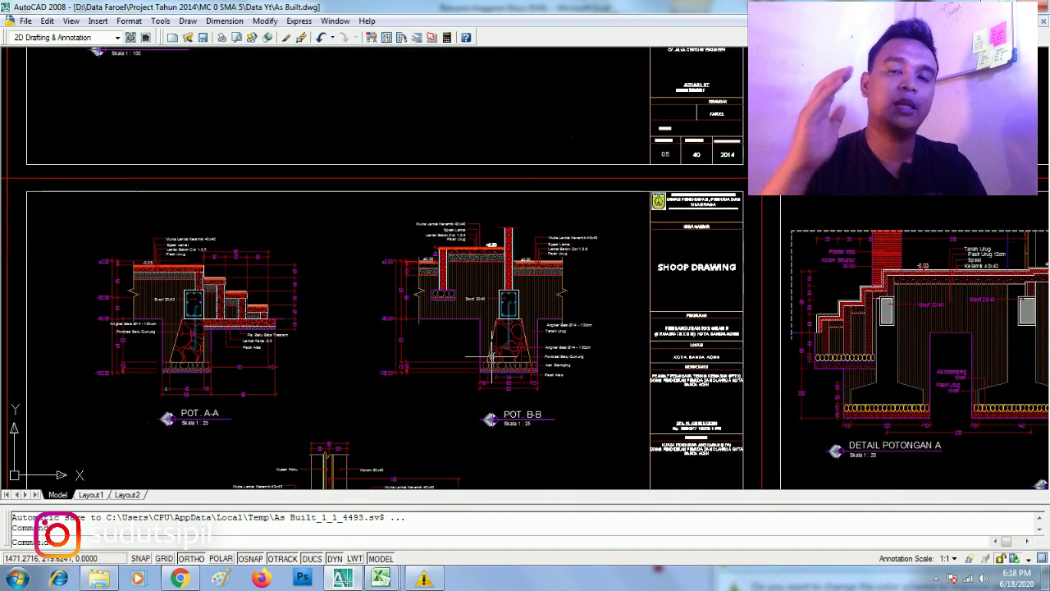